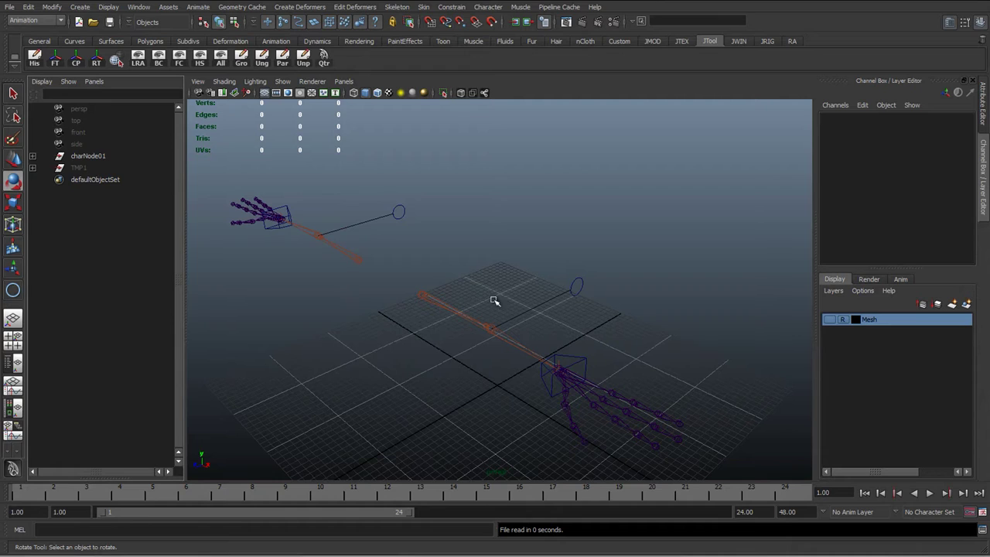
Examine the arm joint chains and hands from the perspective and top views
left_click_drag(452, 350, 504, 312, "alt")
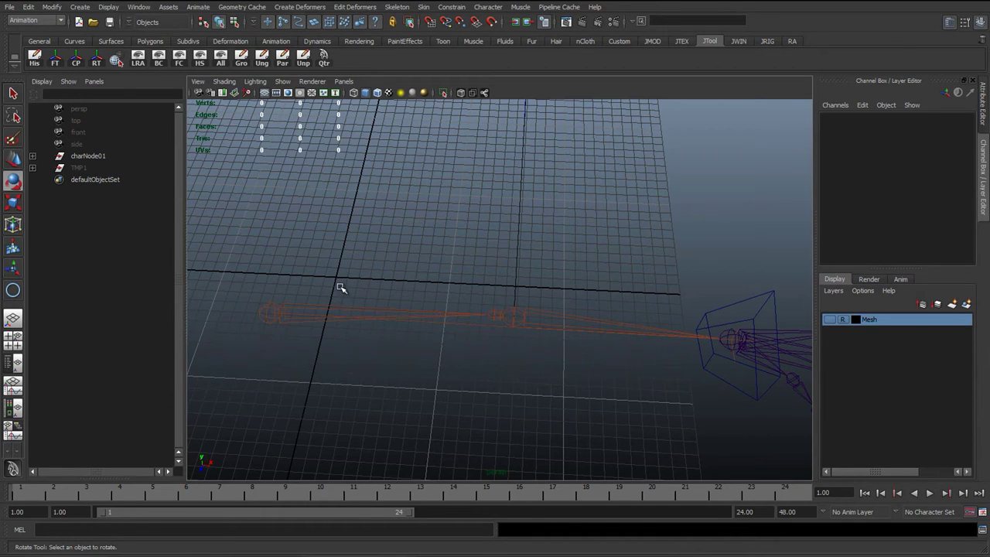
left_click_drag(341, 287, 350, 277, "alt")
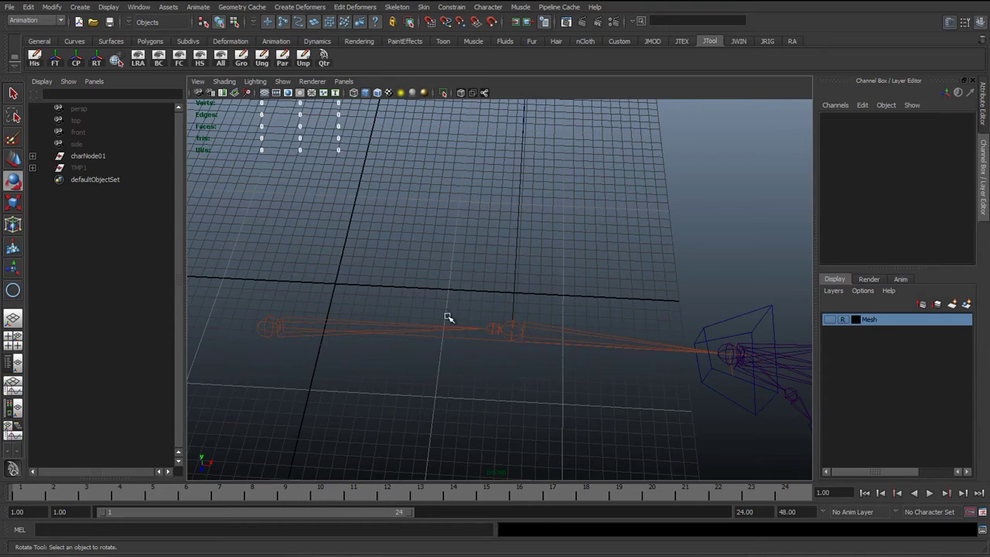
left_click_drag(447, 317, 360, 352, "alt")
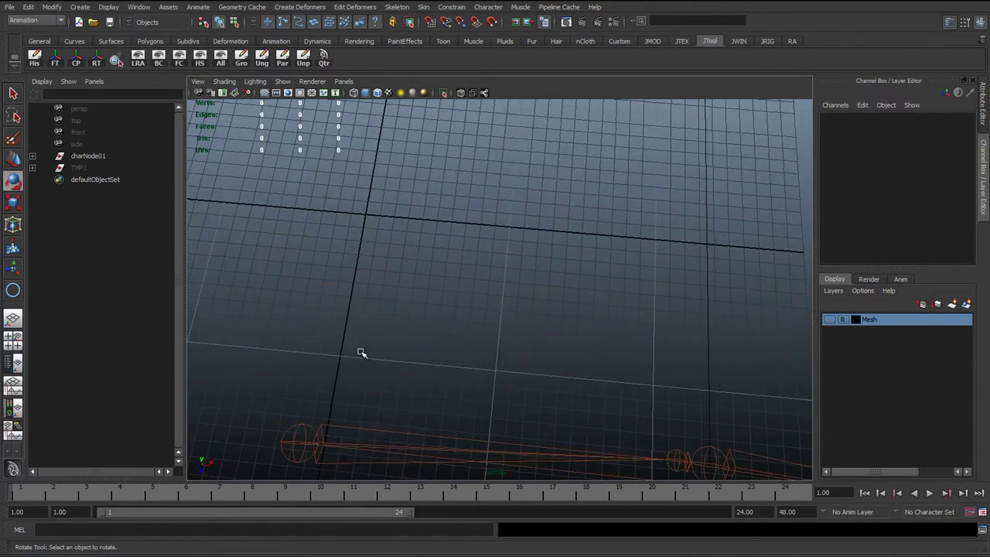
middle_click_drag(360, 352, 371, 306, "alt")
key("space")
left_click_drag(462, 313, 432, 313)
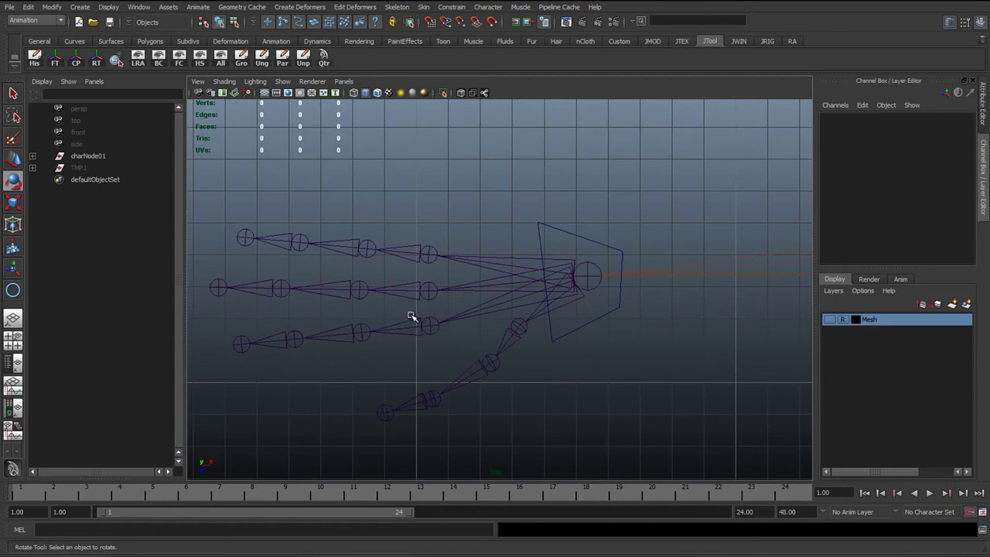
middle_click_drag(608, 254, 241, 259, "alt")
middle_click_drag(652, 265, 309, 264, "alt")
mouse_move(577, 259)
middle_mouse_down("alt")
mouse_move(440, 258)
mouse_move(192, 305)
middle_mouse_up("alt")
Select the left shoulder joint in the top view and inspect its rotation axes against the upper arm bone
left_click(562, 313)
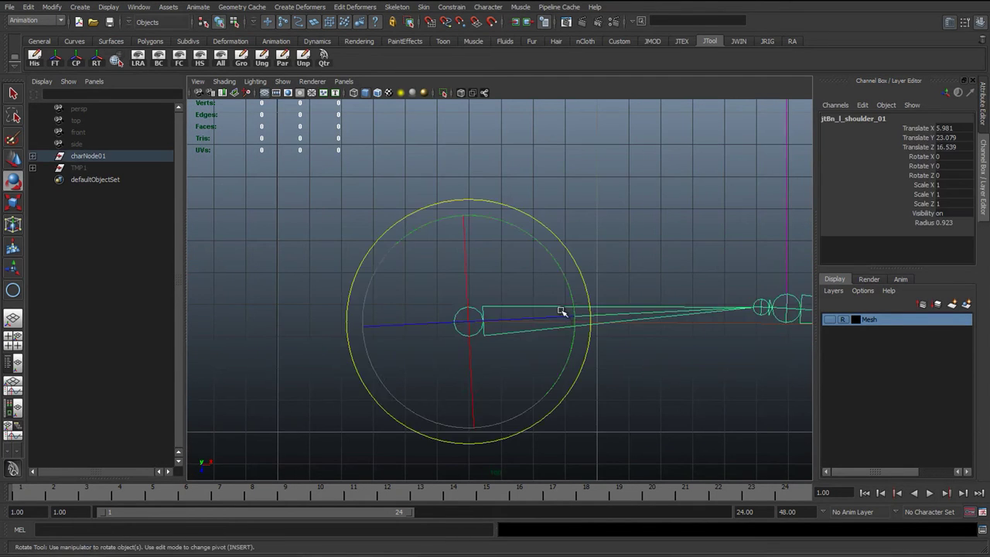
middle_click_drag(562, 311, 327, 278, "alt")
key("q")
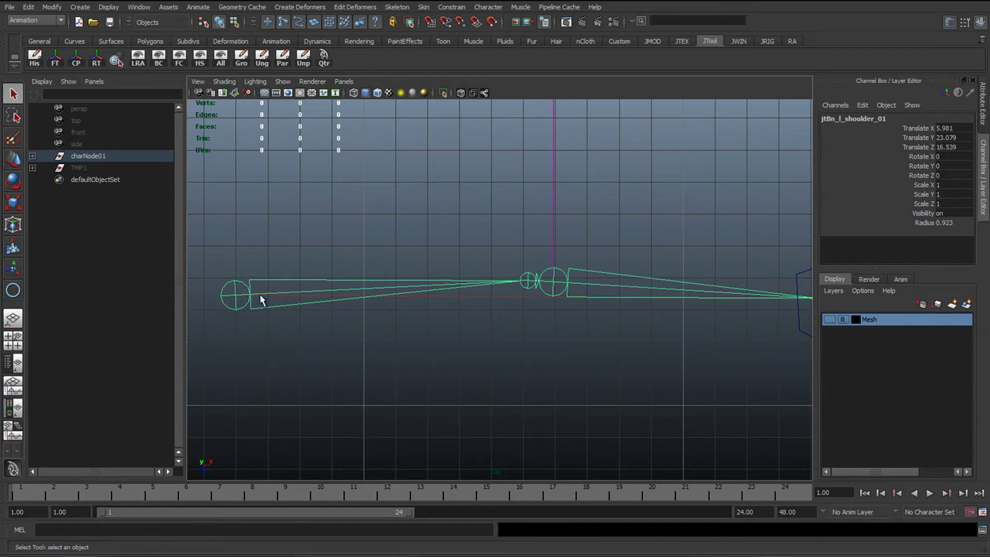
middle_click_drag(298, 261, 380, 269, "alt")
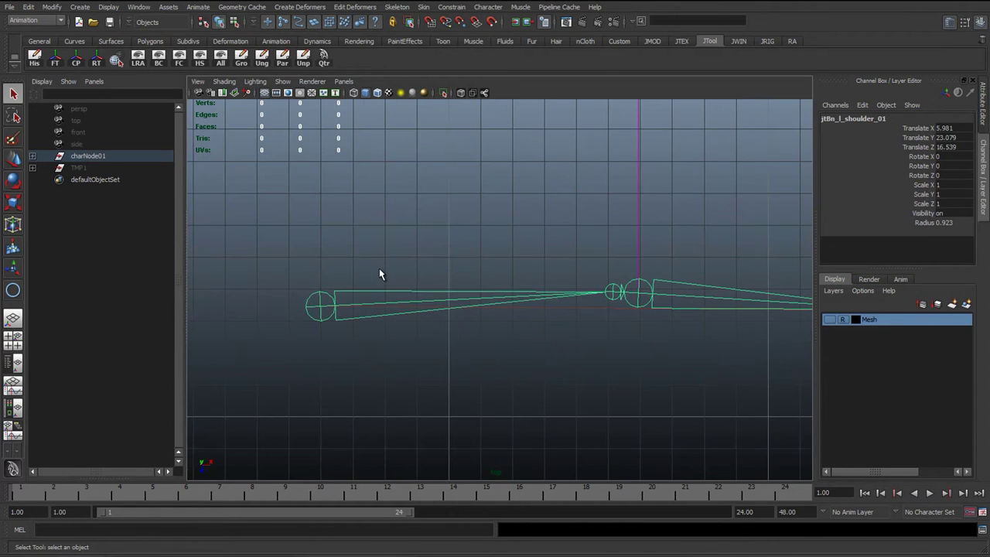
Inspect the arm chain in the perspective view and select the left wrist joint with the Rotate tool active
key("space")
left_click_drag(380, 269, 377, 241)
left_click_drag(329, 316, 292, 289, "alt")
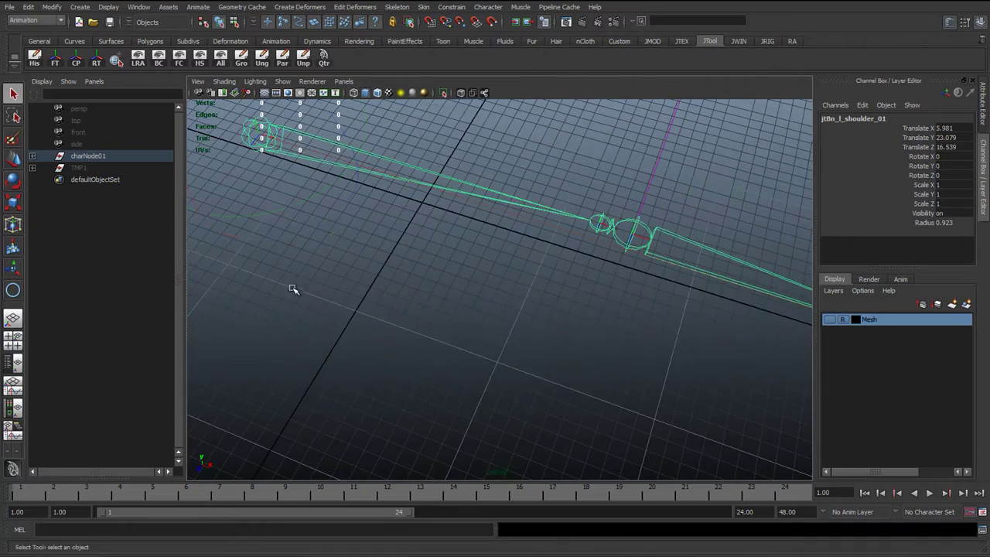
key("e")
middle_click_drag(292, 185, 391, 312, "alt")
left_click_drag(391, 312, 322, 233, "alt")
left_click(319, 179)
middle_click_drag(590, 339, 527, 295, "alt")
left_click(520, 275)
left_click(516, 281)
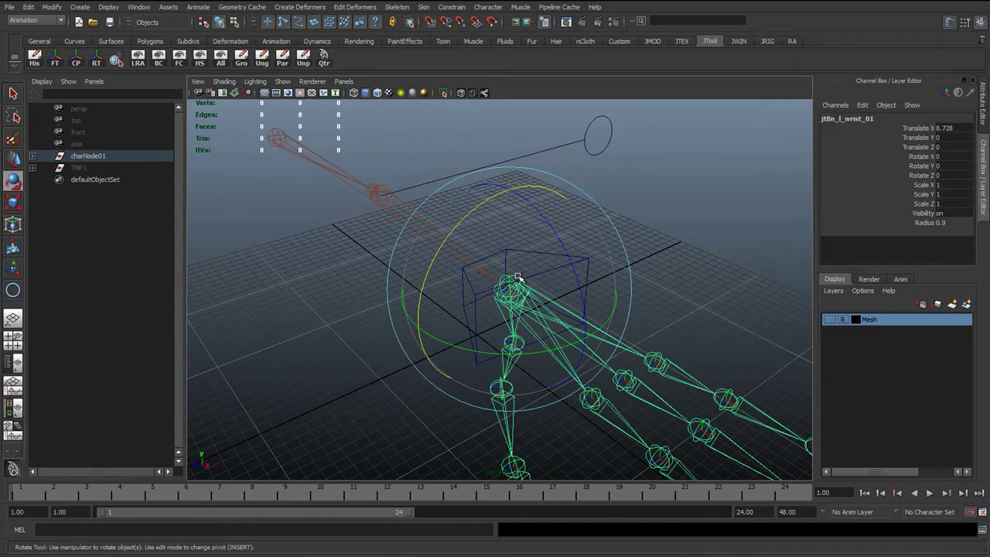
Select the left wrist control curve in the top view and inspect its rotation and move axes
left_click_drag(517, 282, 550, 345, "alt")
key("ctrl+z")
middle_click_drag(550, 345, 472, 284, "alt")
key("space")
left_click_drag(526, 278, 495, 274)
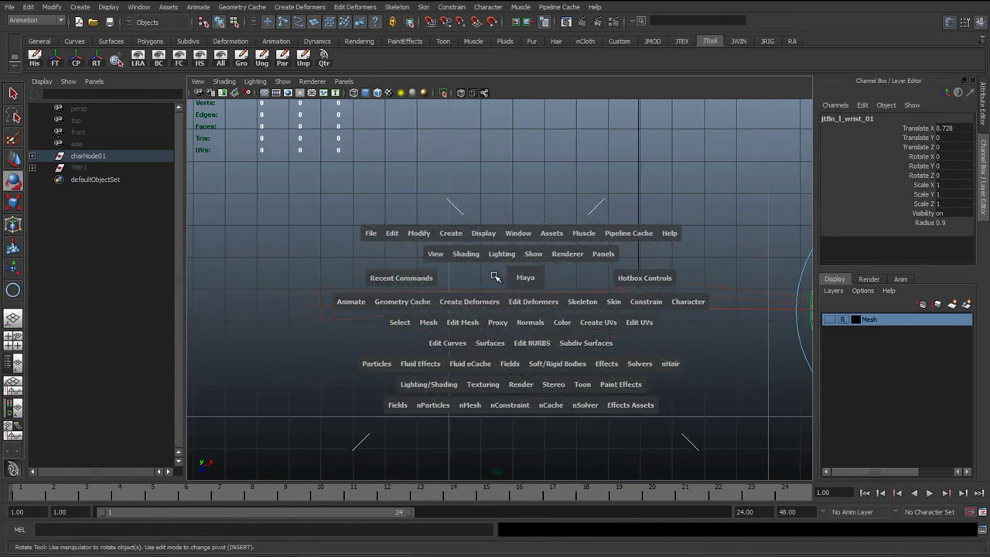
middle_click_drag(630, 303, 181, 321, "alt")
left_click(495, 281)
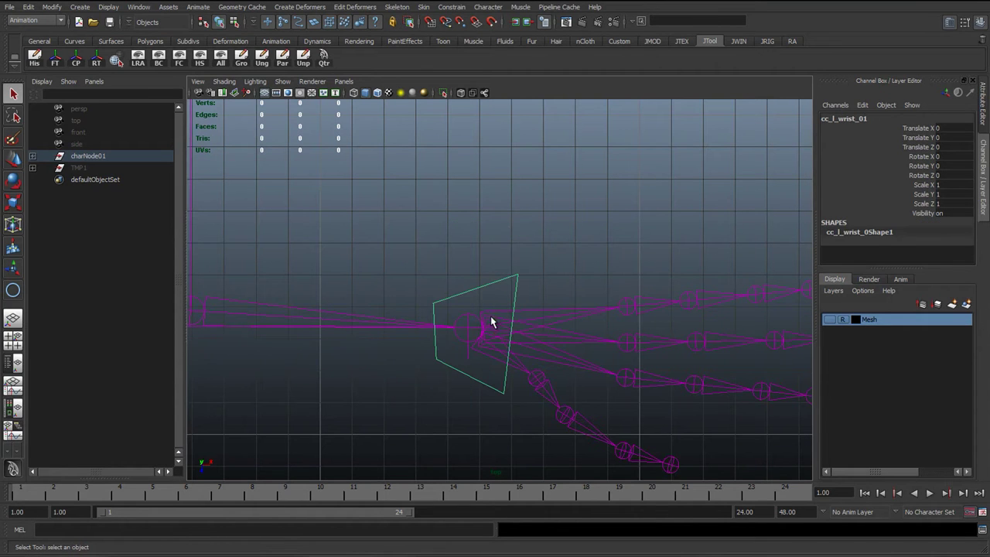
scroll(479, 347, "up", 3)
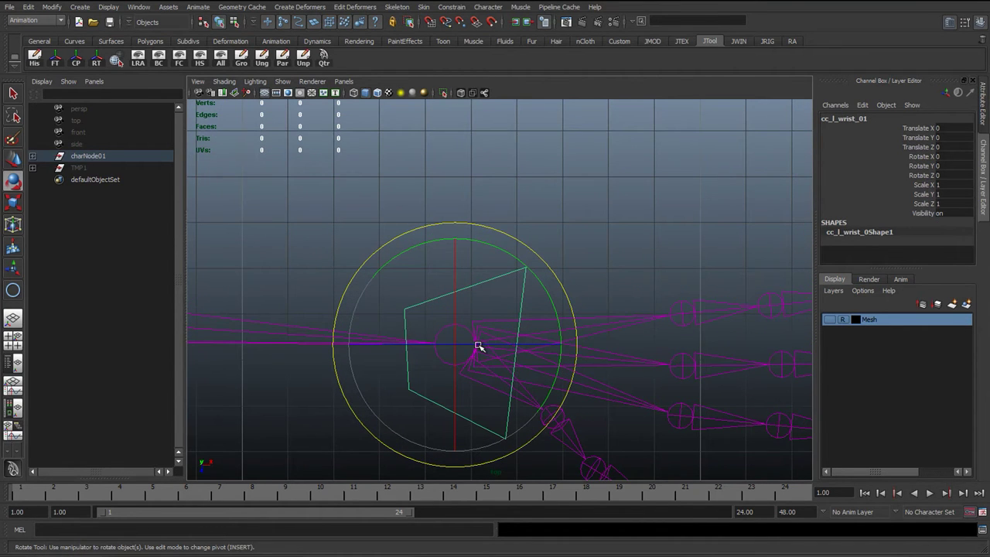
left_click_drag(459, 307, 515, 261, "alt")
key("q")
key("w")
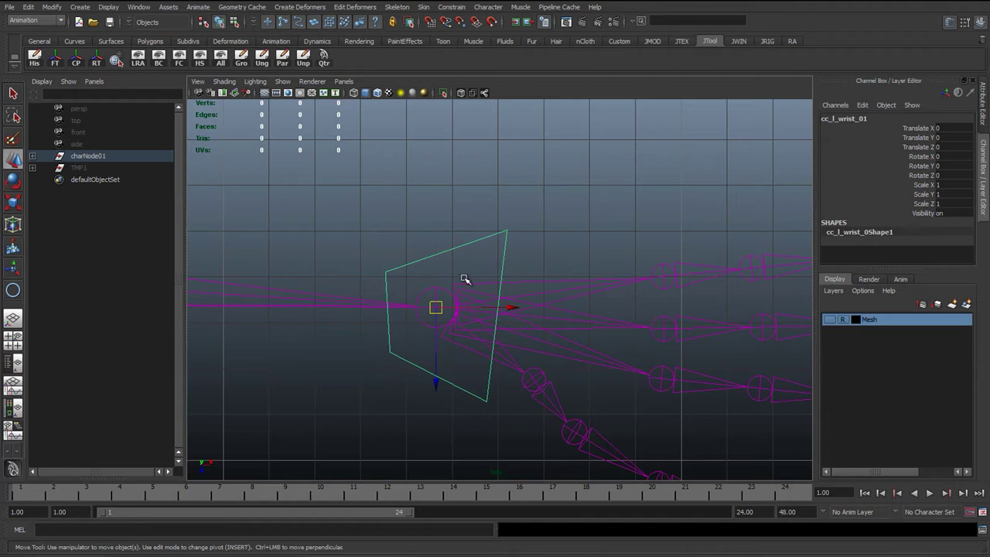
Select the left wrist joint and set the Rotate tool's axis mode to Local
left_click(437, 300)
key("e")
left_click(579, 254)
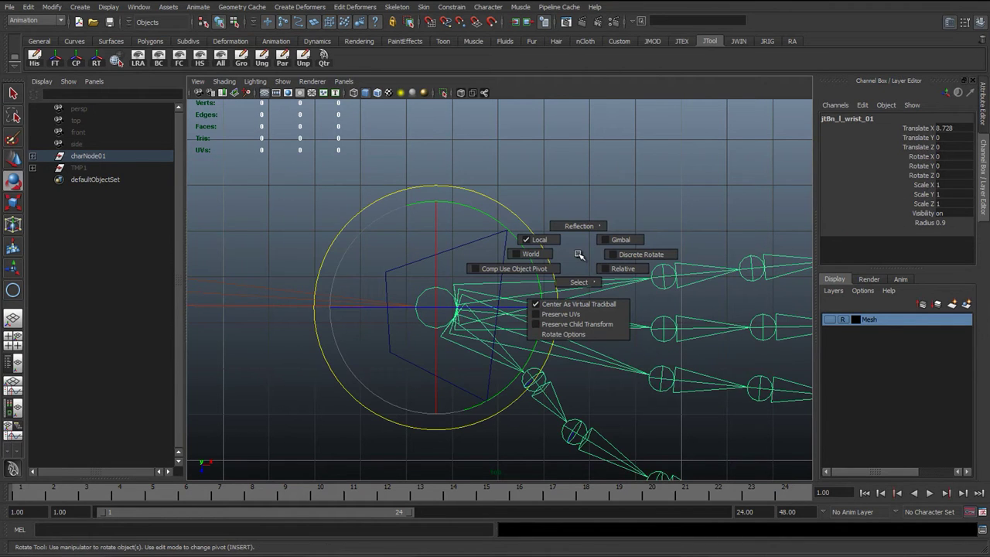
left_click_drag(578, 254, 552, 247)
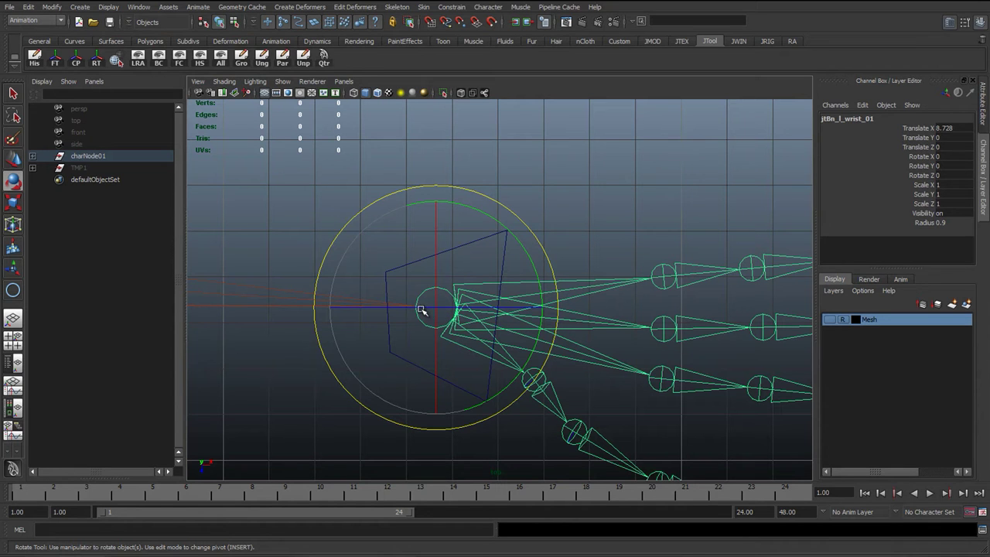
Test-rotate the left wrist joint by about -48 degrees around its local X axis and undo the rotation
middle_click_drag(417, 309, 426, 310, "alt")
right_click_drag(362, 319, 436, 331, "alt")
left_click_drag(382, 340, 444, 302, "alt")
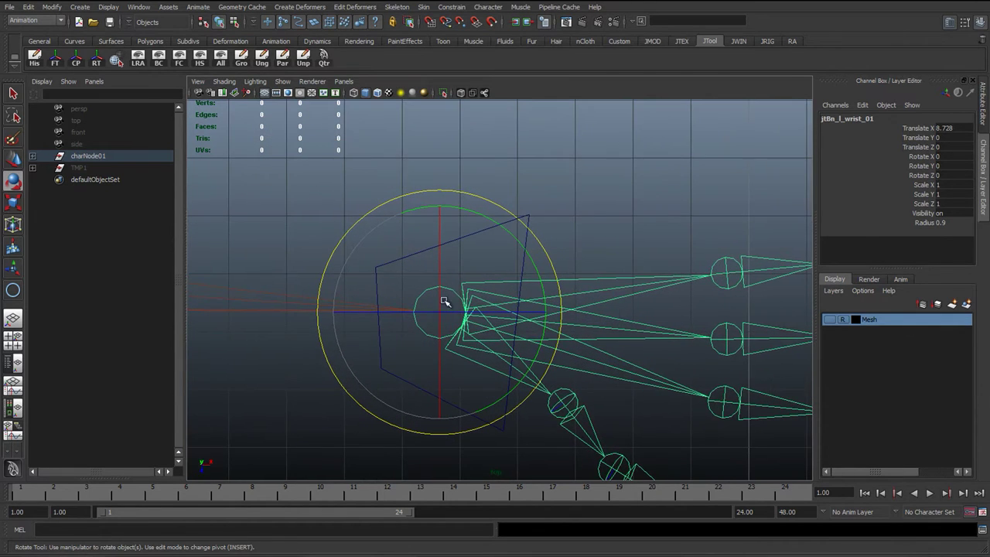
left_click_drag(573, 219, 597, 207)
left_click_drag(438, 246, 439, 186)
key("ctrl+z")
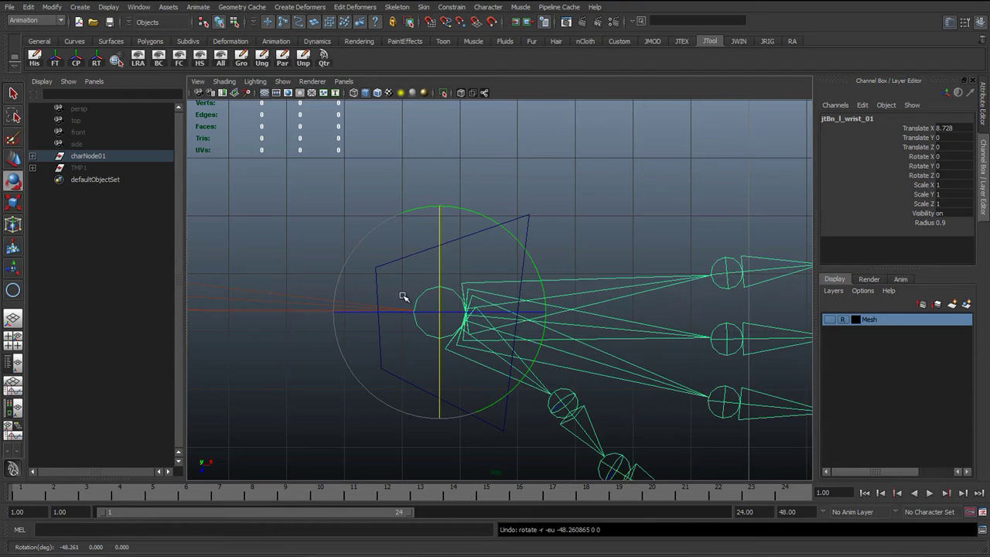
Compare the left wrist control with the forearm direction in the perspective and top views, and clear the selection
key("space")
left_click_drag(362, 275, 360, 249)
left_click_drag(359, 259, 459, 288, "alt")
key("space")
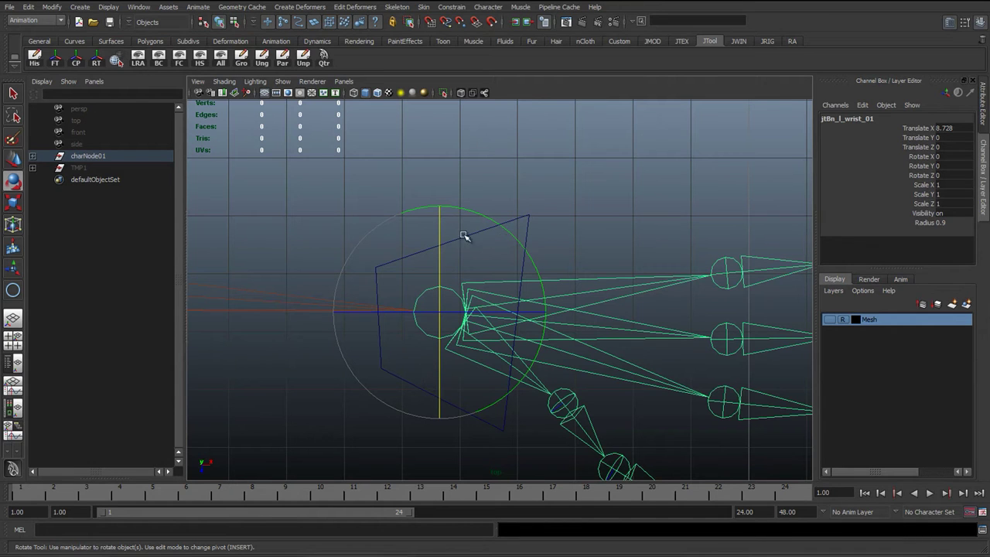
left_click(527, 219)
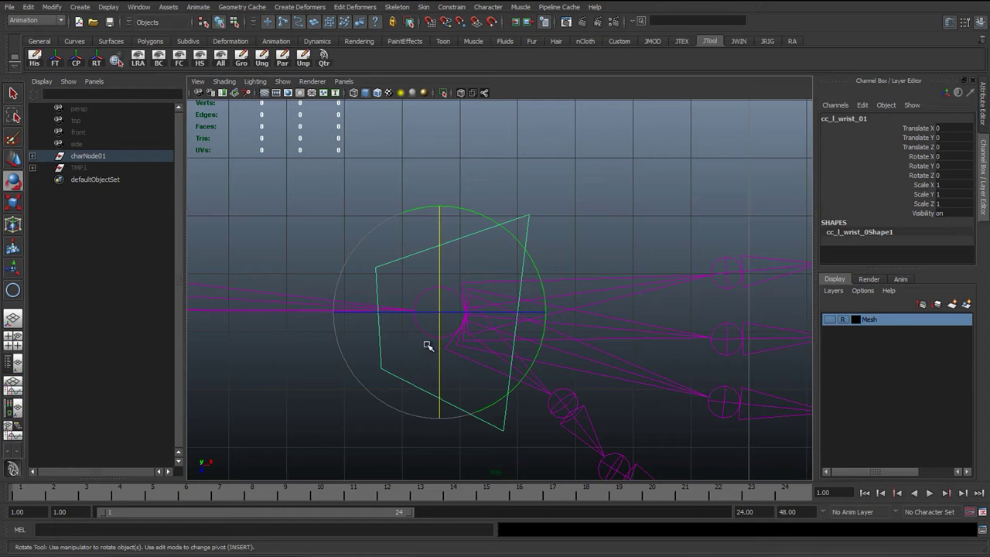
key("q")
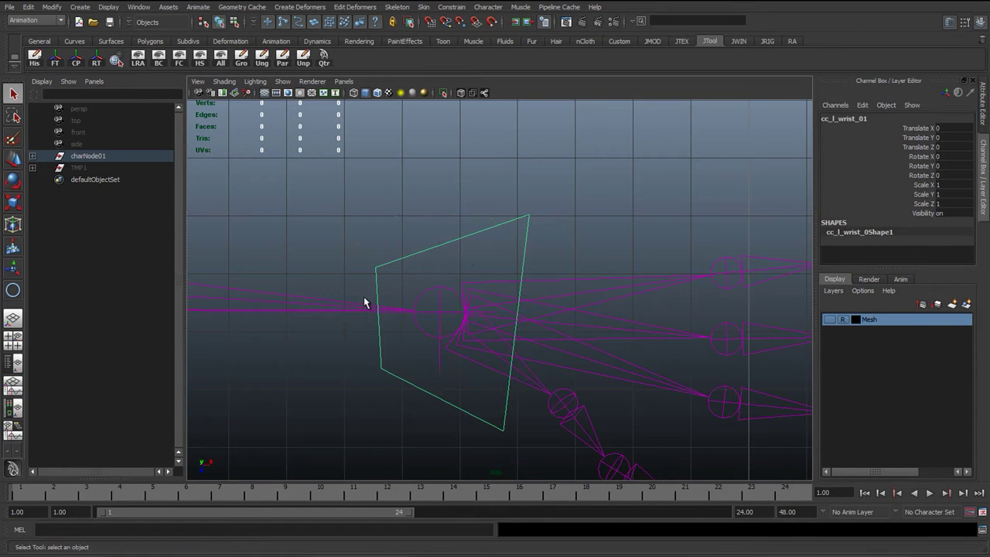
right_click_drag(364, 296, 313, 309, "alt")
middle_click_drag(313, 308, 484, 214, "alt")
left_click(485, 215)
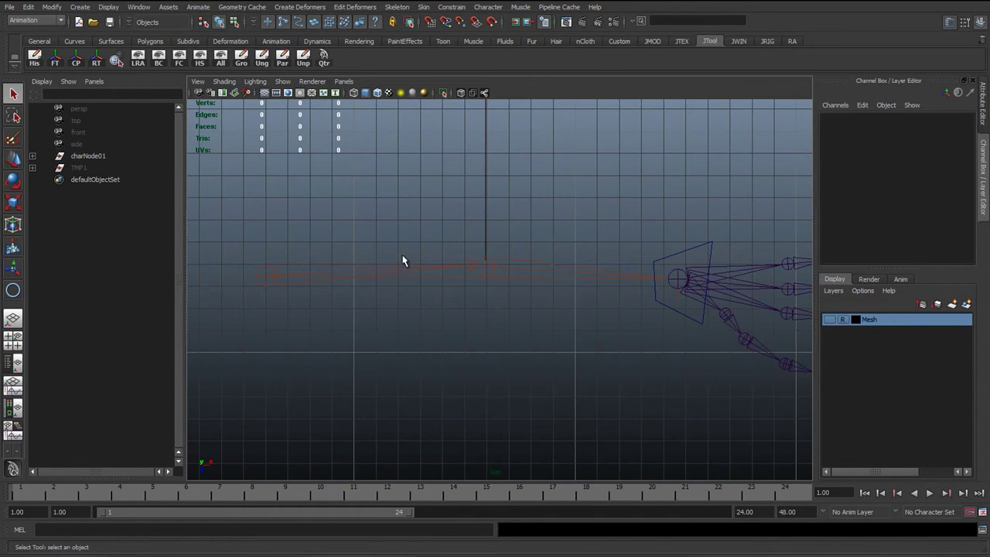
Select the left shoulder joint, test-rotate it about 45 degrees around its X axis and undo the rotation
middle_click_drag(402, 258, 433, 284, "alt")
left_click(376, 281)
right_click_drag(376, 280, 284, 288, "alt")
key("e")
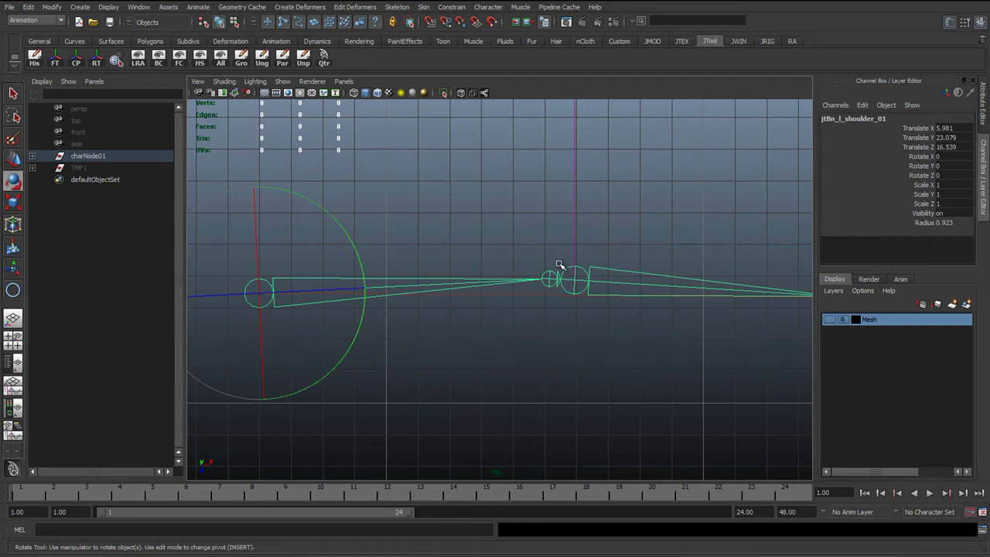
middle_click_drag(404, 231, 445, 238, "alt")
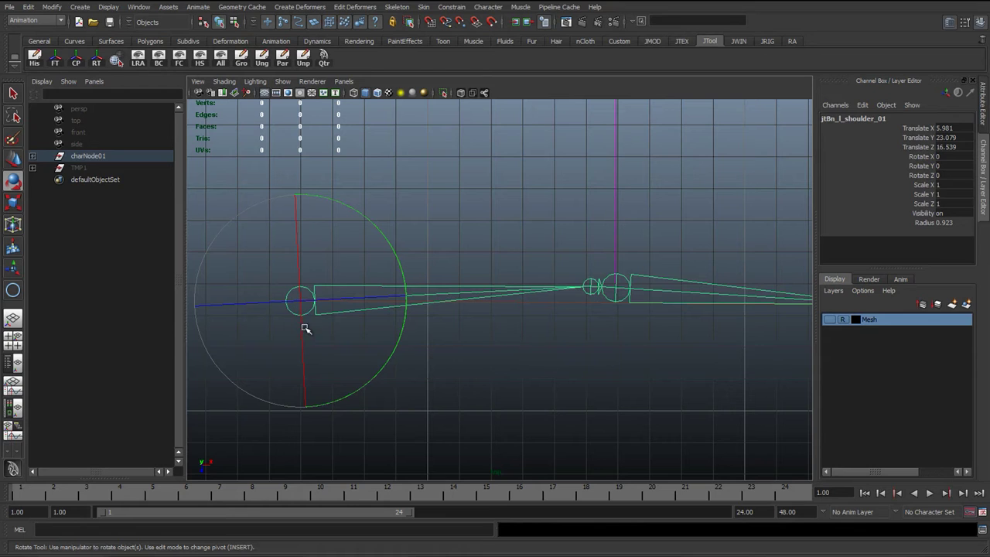
left_click(298, 229)
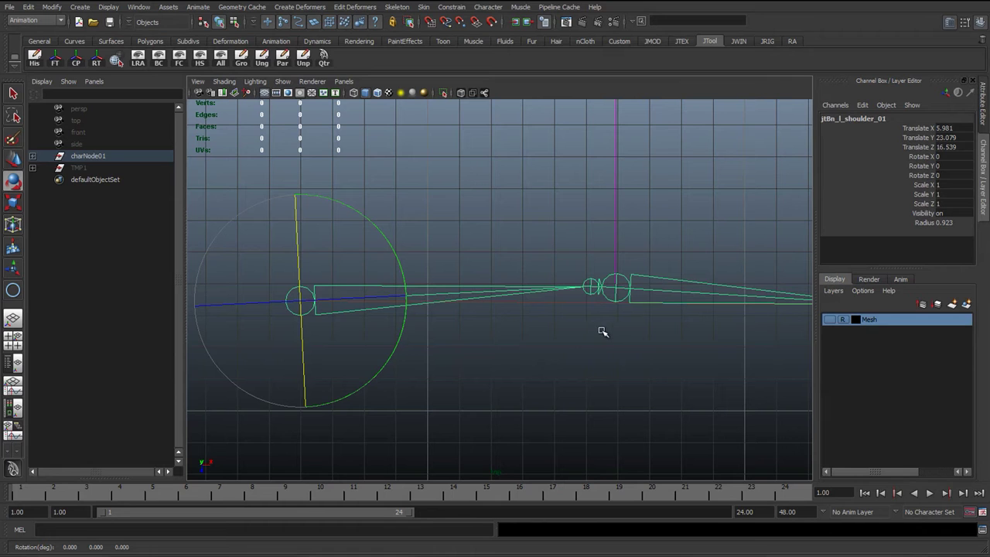
key("ctrl+z")
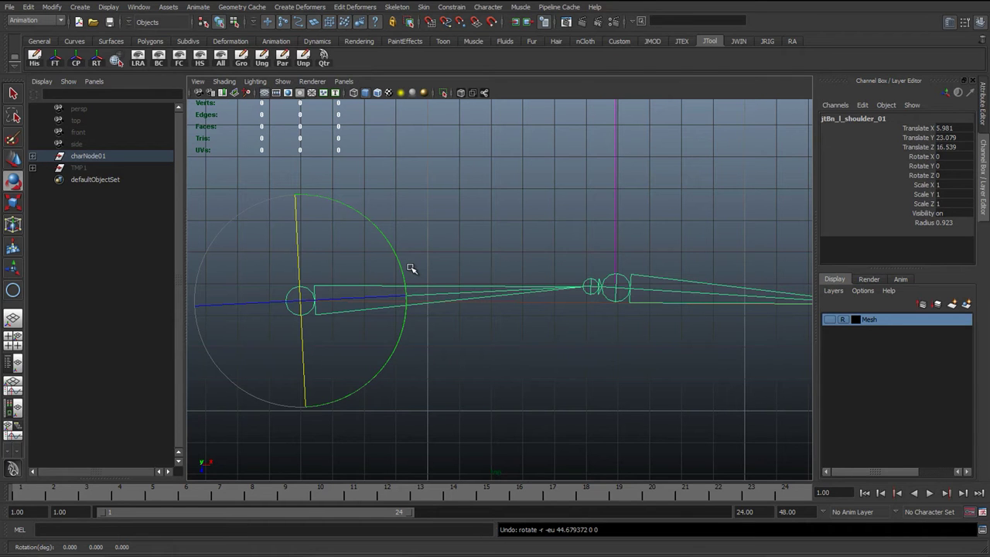
Clear the selection and return to the perspective view over an empty area of the grid
left_click(409, 223)
key("space")
left_click_drag(441, 271, 441, 244)
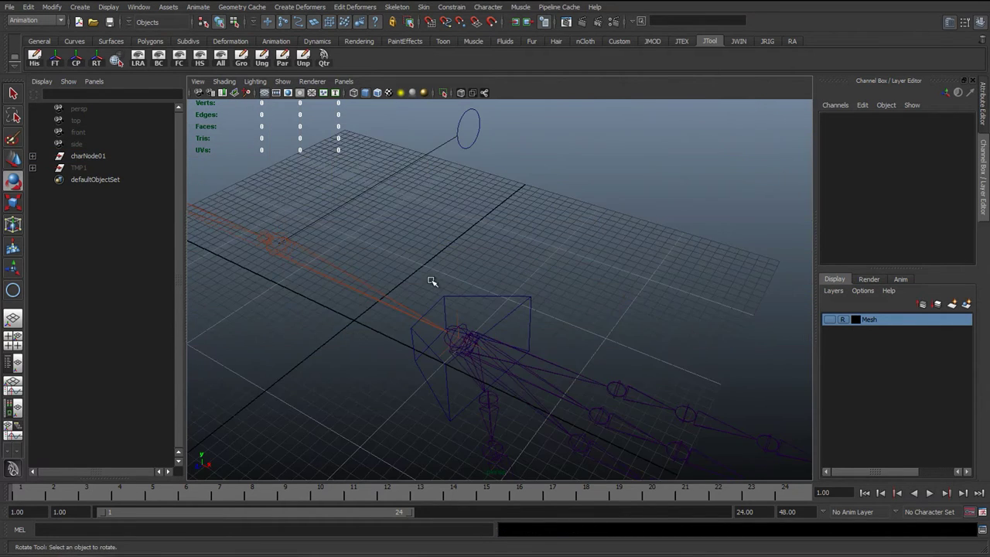
scroll(432, 282, "down", 3)
middle_click_drag(432, 282, 669, 229, "alt")
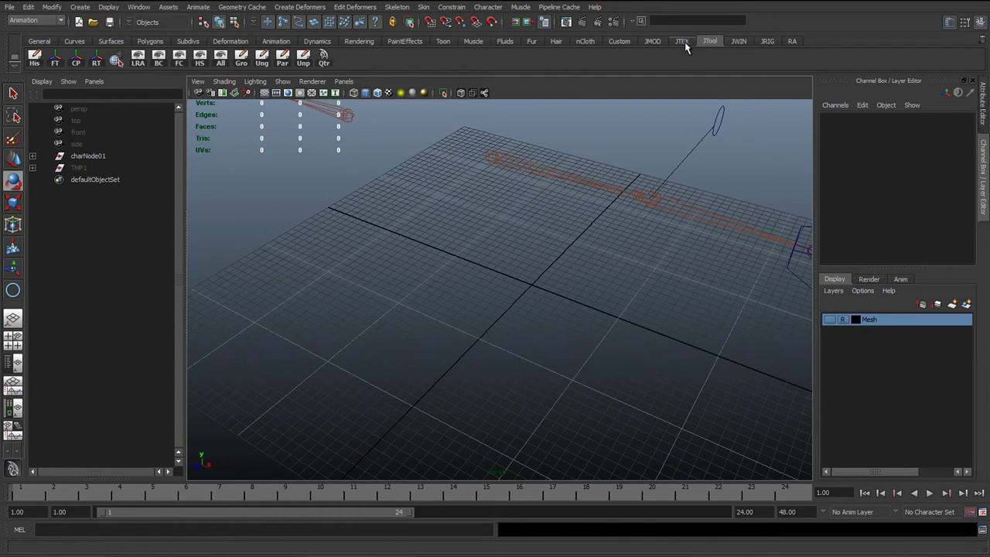
Draw a bent three-joint chain on the grid with the Joint tool, starting at Z 22 with a first bone 11.18 units long
left_click(654, 42)
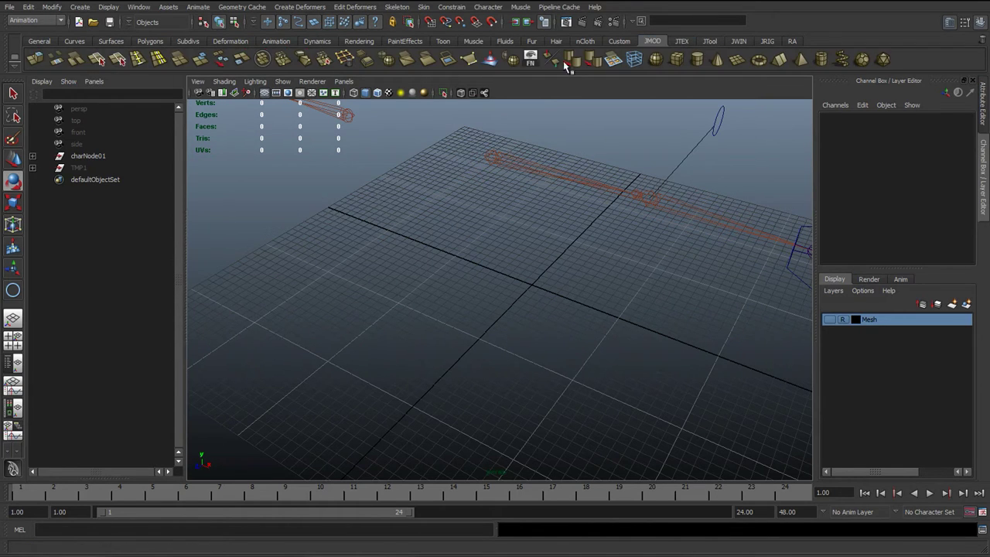
left_click(682, 41)
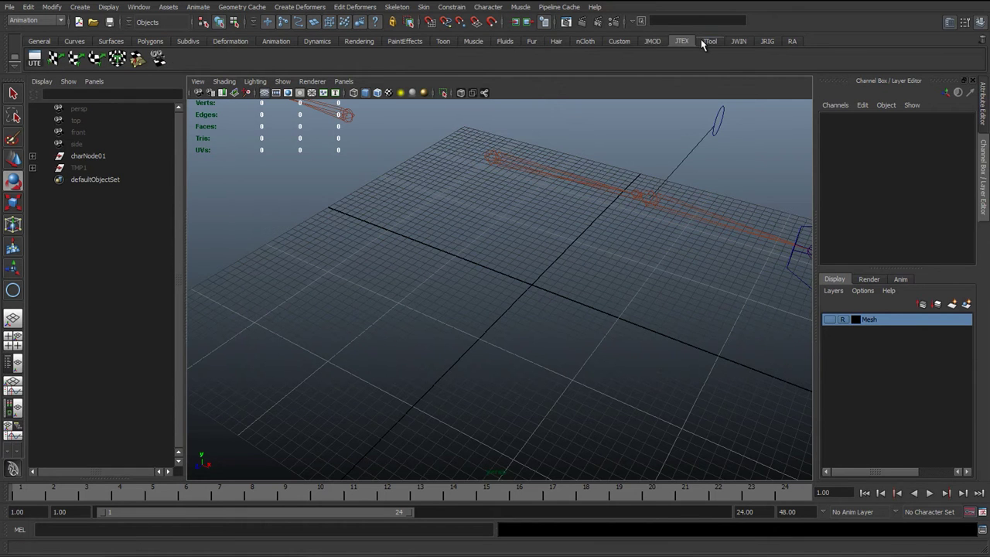
left_click(767, 41)
left_click(115, 58)
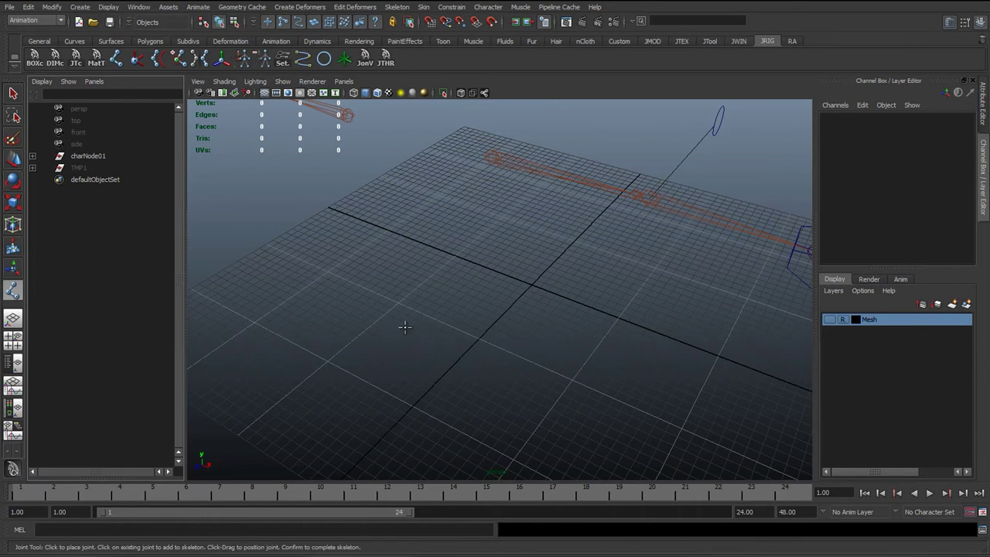
left_click_drag(405, 327, 376, 354, "alt")
left_click(354, 319)
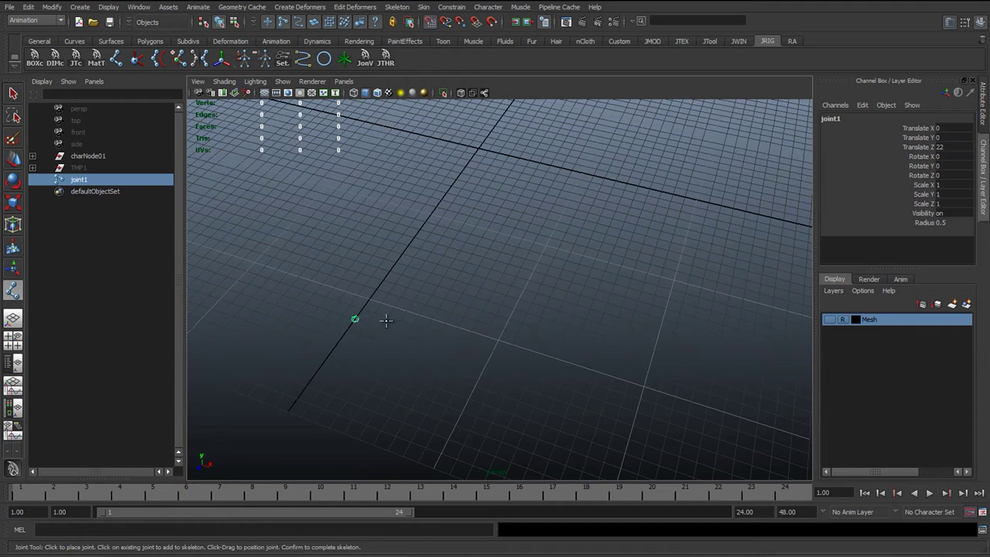
left_click(515, 308)
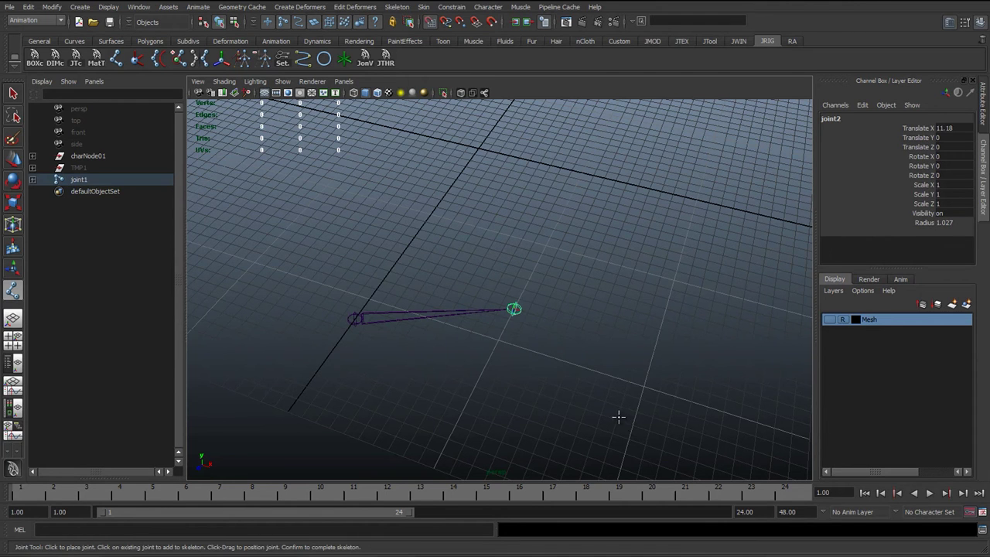
left_click(618, 418)
key("Return")
Test-rotate the new chain's root joint by about -80 and -11 degrees around its X axis and undo both rotations
key("e")
left_click_drag(497, 364, 363, 232, "alt")
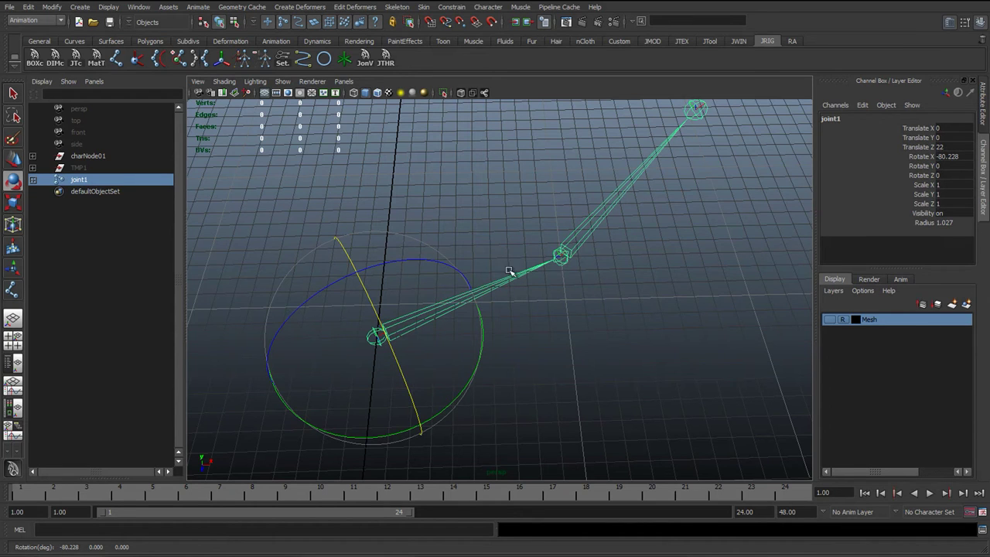
left_click_drag(379, 315, 371, 287)
key("ctrl+z")
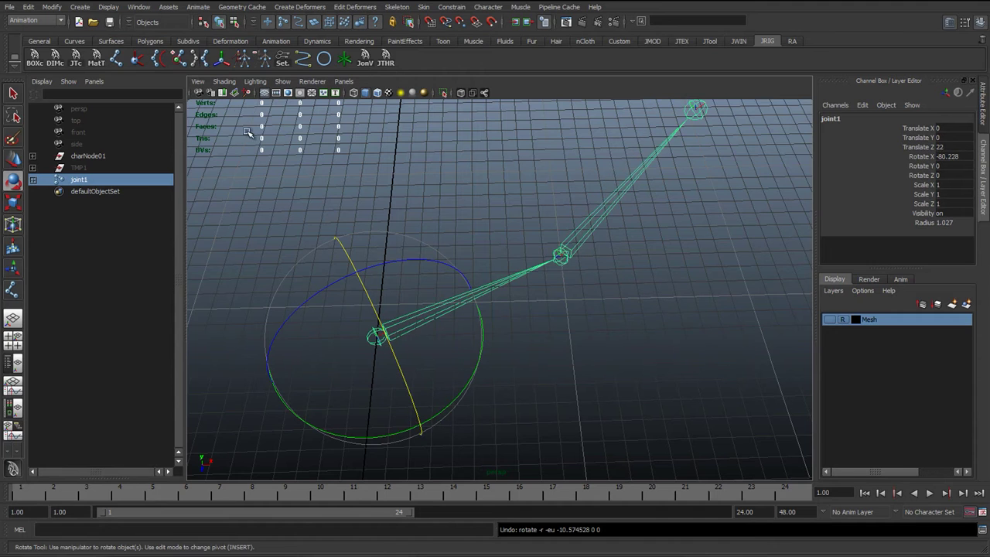
key("ctrl+z")
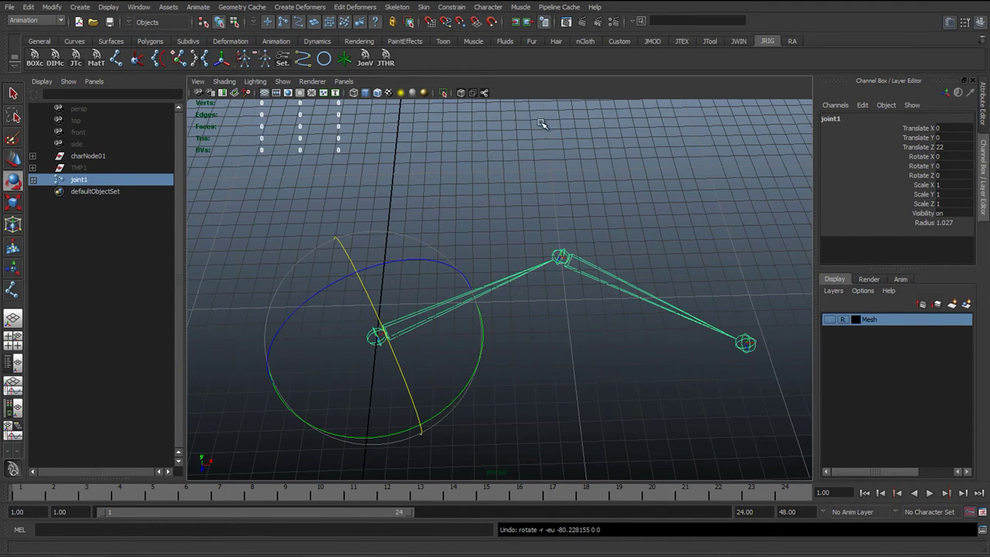
Create a NURBS circle snapped to the grid at the root joint of the test chain, at Z 22
left_click_drag(541, 123, 403, 108, "alt")
left_click(75, 41)
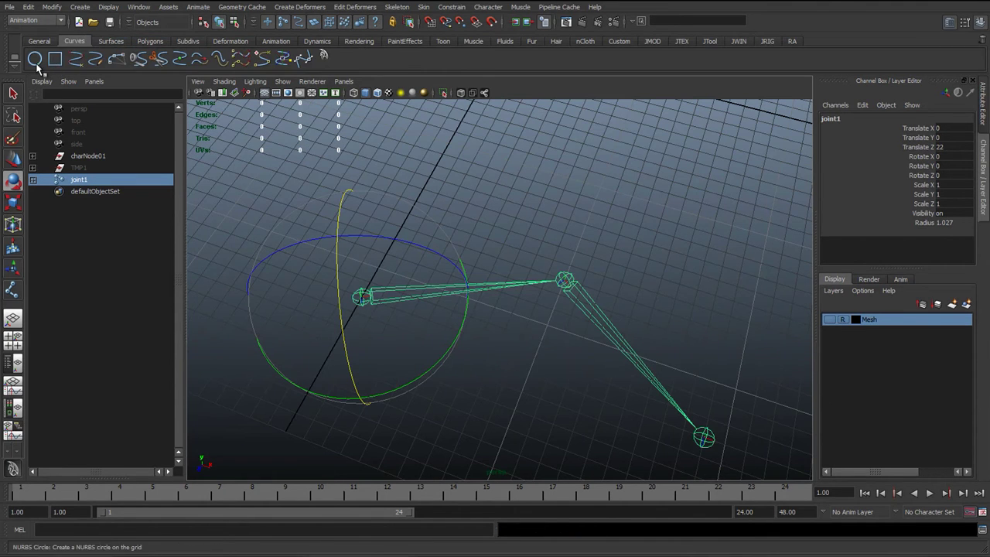
left_click(35, 60)
scroll(381, 279, "up", 2)
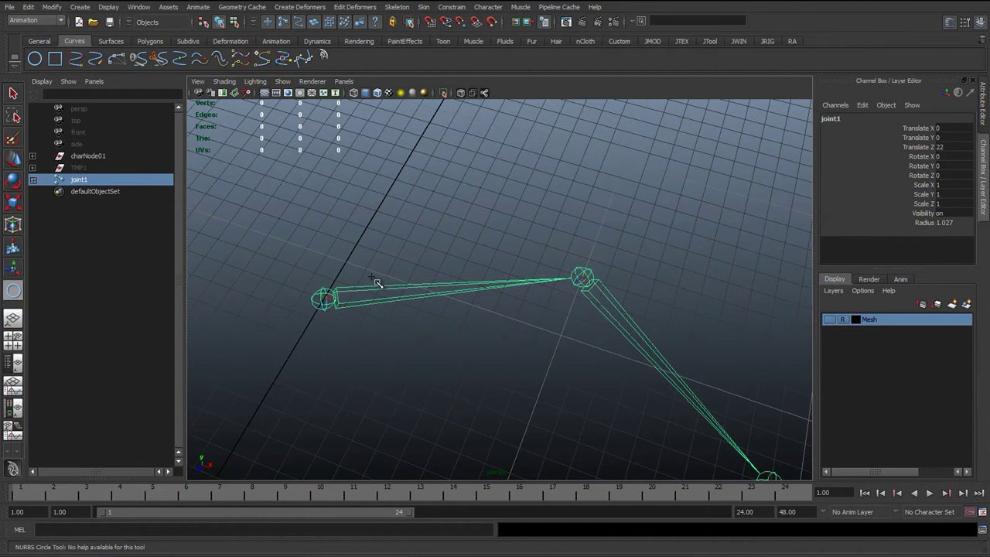
key("x")
left_click(326, 300)
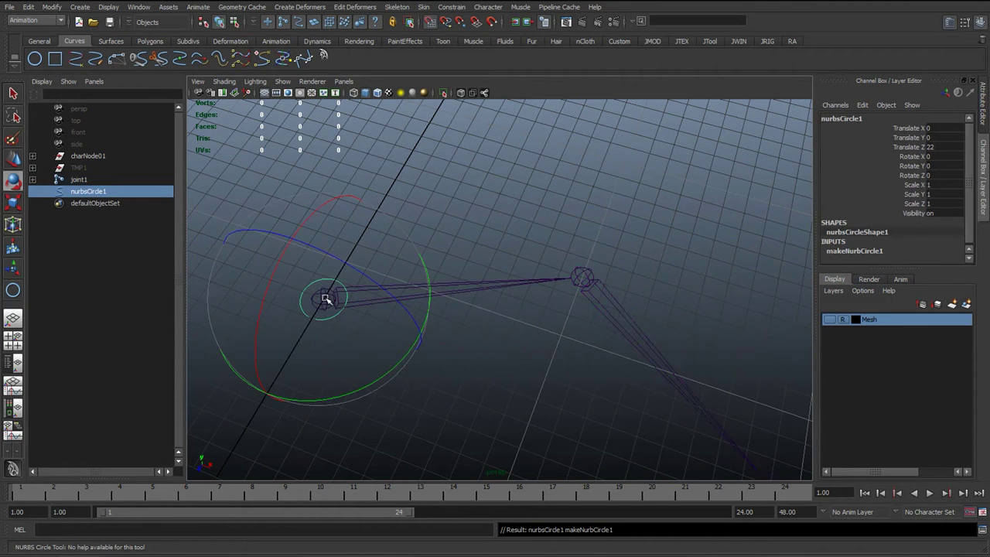
middle_click_drag(352, 278, 421, 276, "alt")
key("w")
left_click_drag(419, 296, 418, 257, "alt")
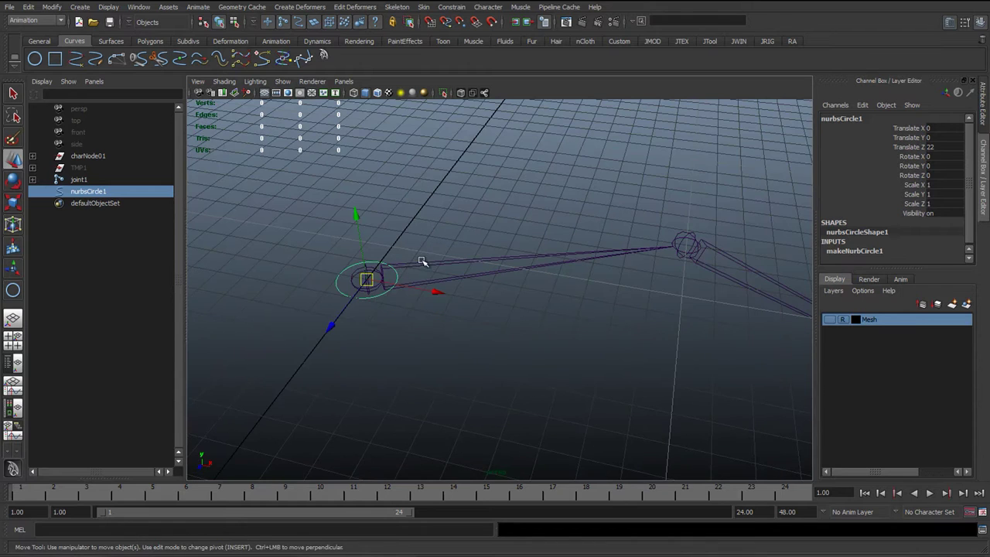
Parent the test joint chain's root to the NURBS circle
left_click(347, 278)
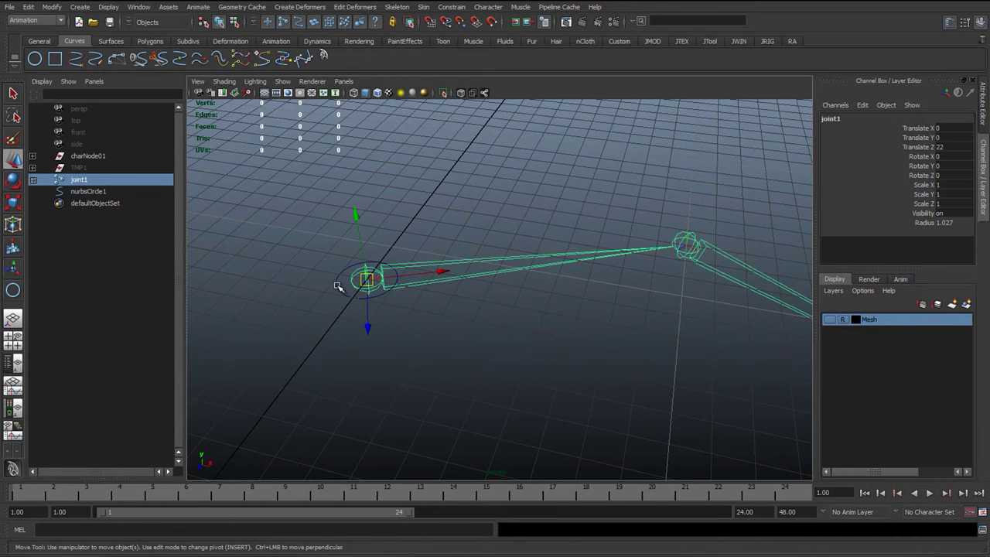
left_click(338, 286, "shift")
key("p")
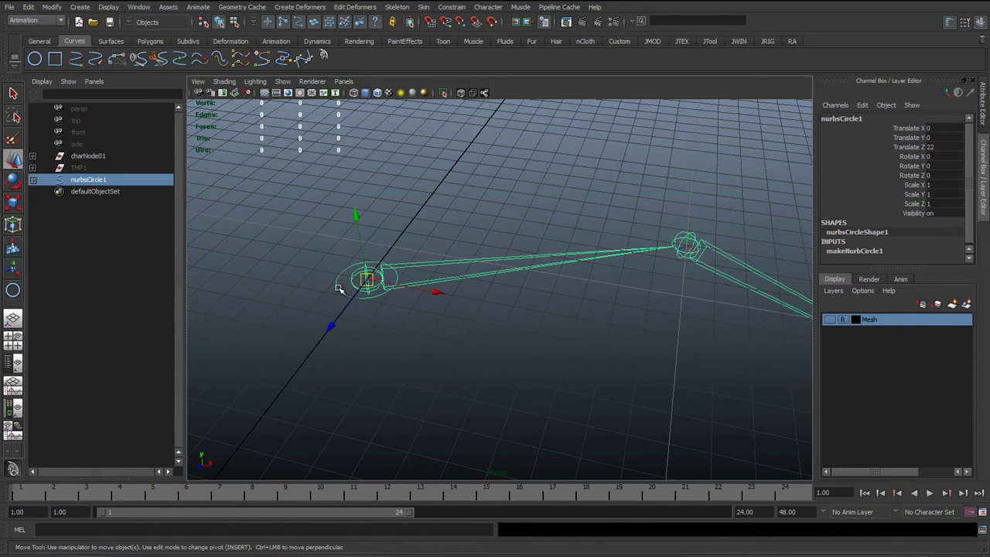
key("e")
left_click_drag(342, 302, 249, 328, "alt")
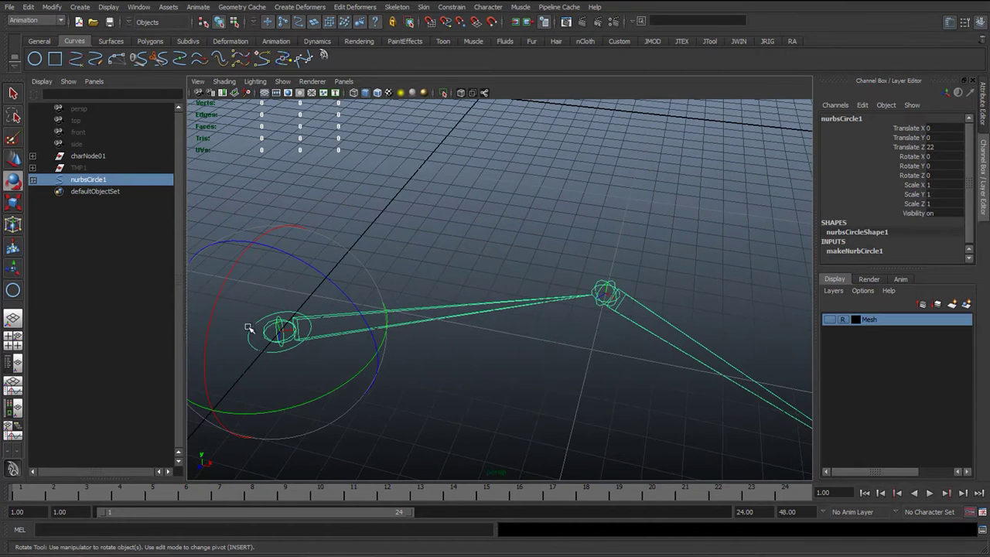
Test-rotate the circle with its child chain around the X axis and undo the rotation
left_click_drag(335, 286, 330, 230, "alt")
key("ctrl+z")
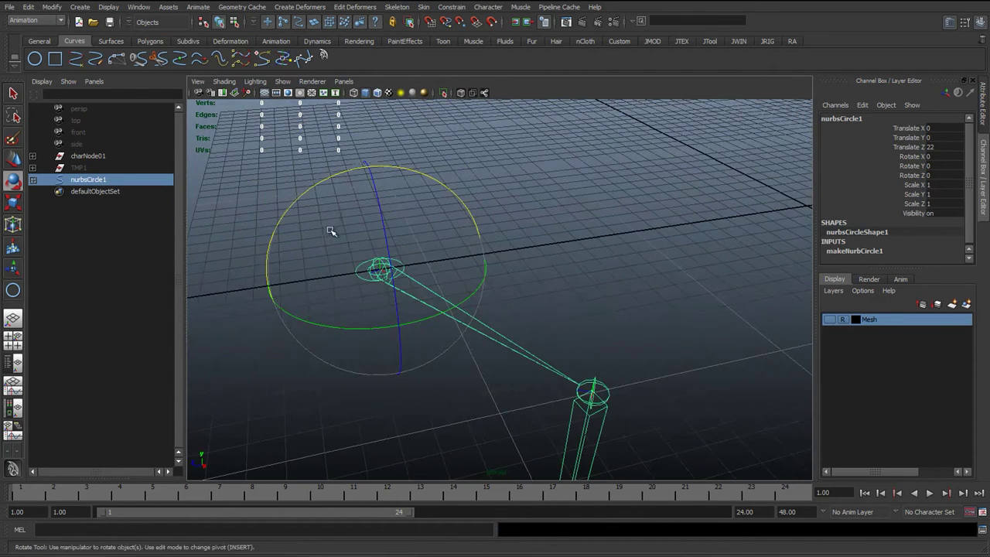
left_click_drag(341, 175, 336, 250)
key("ctrl+z")
scroll(464, 278, "down", 1)
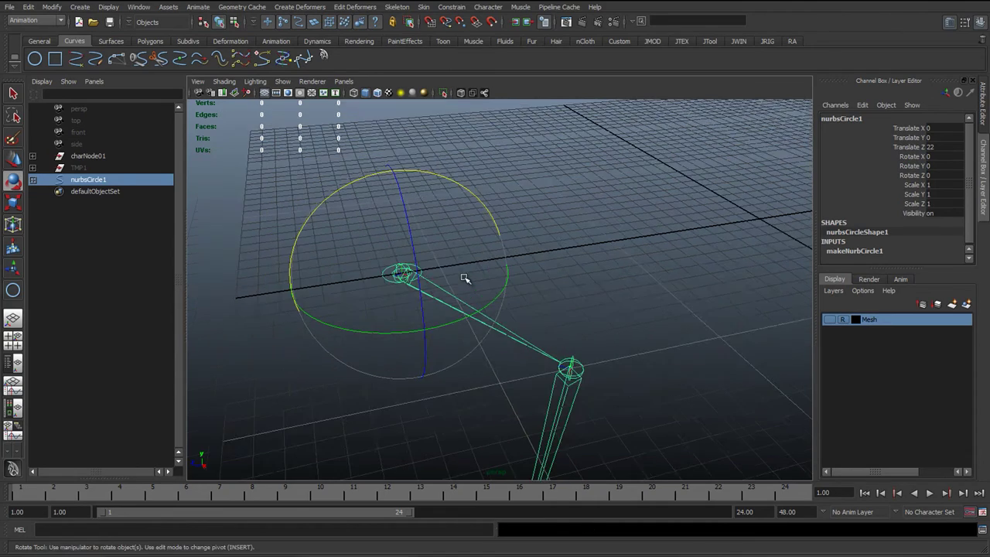
Test-rotate the circle and its child chain around all three axes to about X 38, Y 1 and Z -14 degrees
left_click_drag(553, 258, 374, 324, "alt")
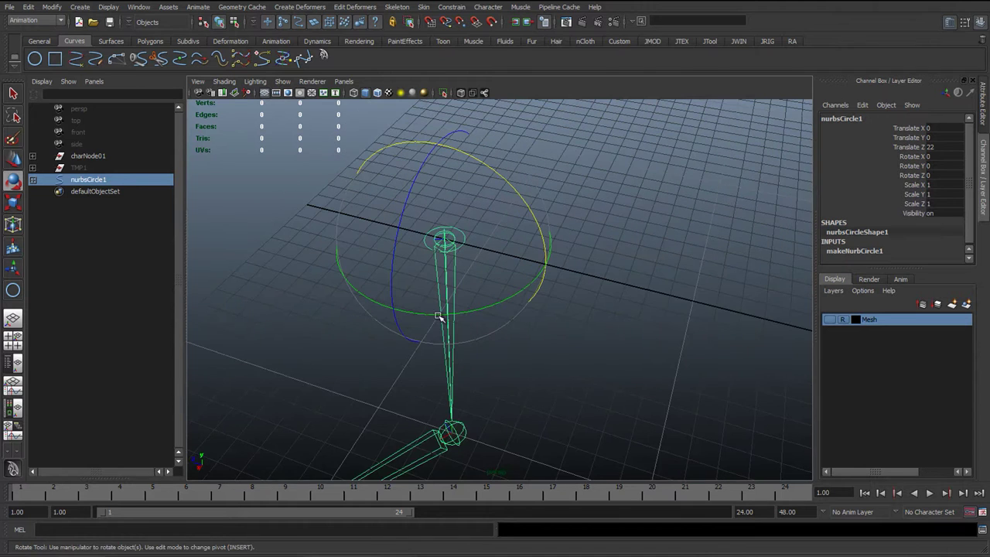
left_click_drag(387, 225, 447, 296, "alt")
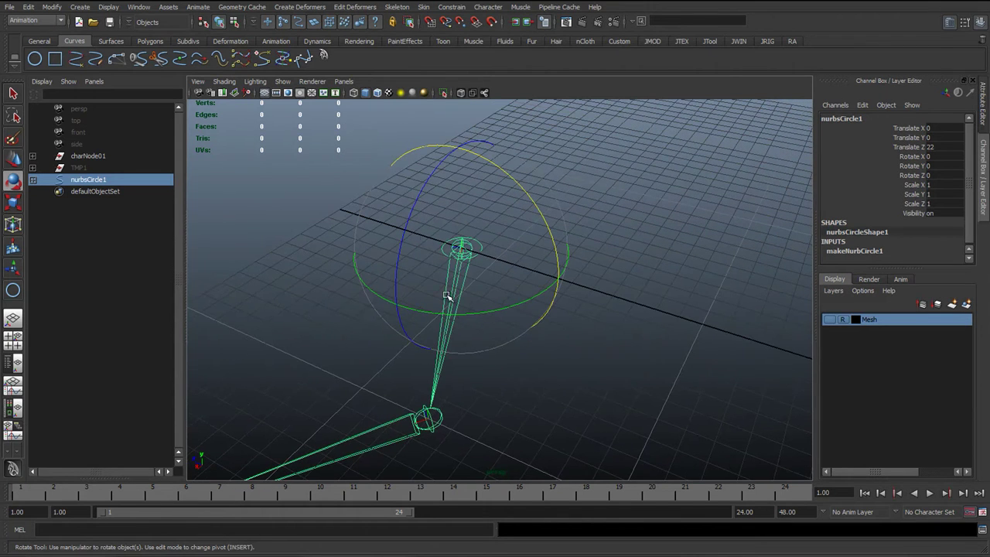
left_click(429, 187)
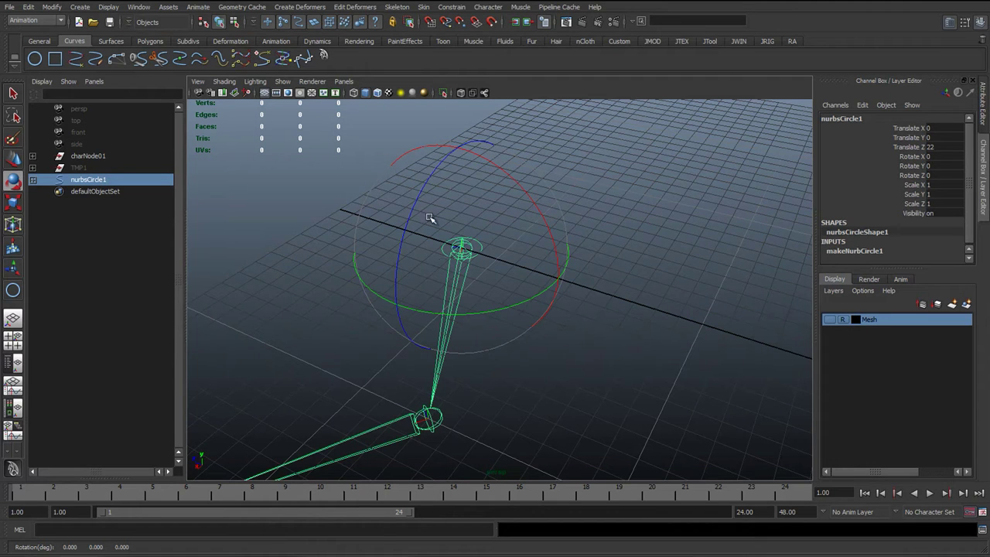
left_click_drag(426, 179, 424, 201)
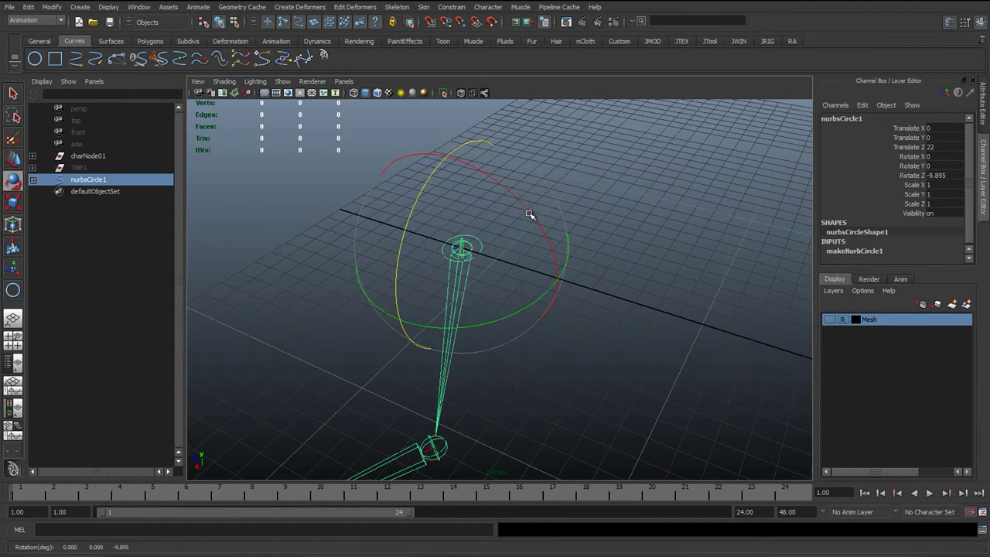
left_click_drag(529, 215, 411, 216)
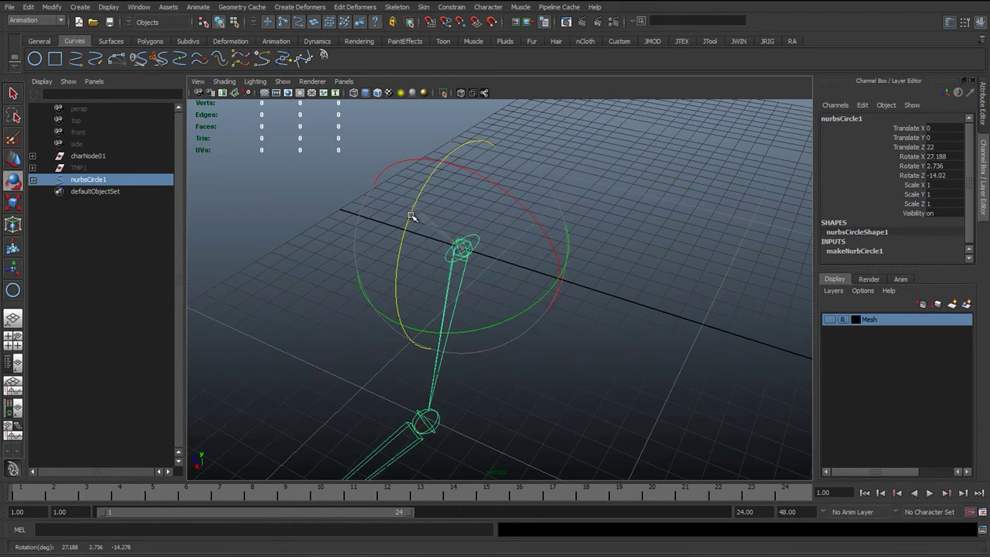
left_click_drag(524, 310, 551, 229)
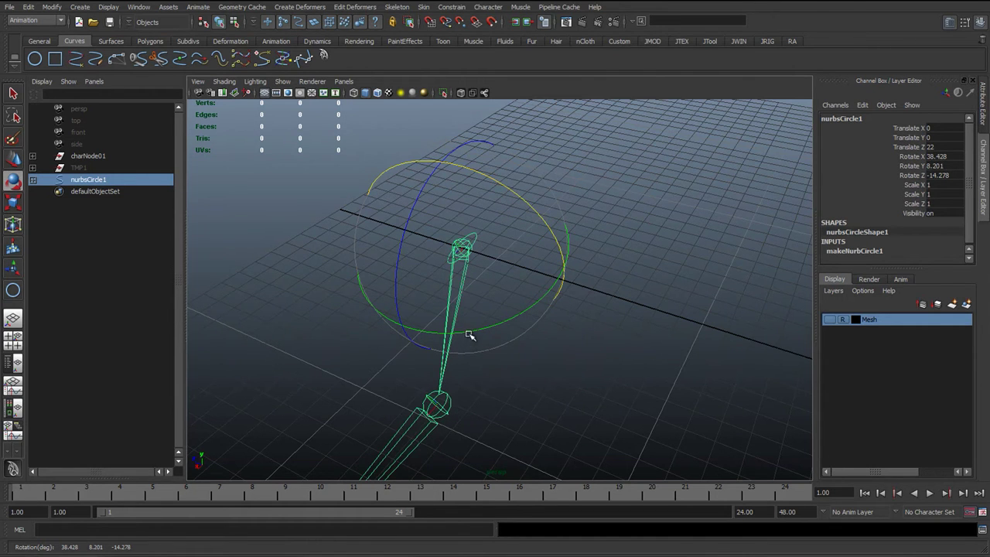
left_click_drag(470, 336, 440, 303)
Undo the circle's test rotations and the parenting of the joint chain to it
key("ctrl+z")
key("ctrl+z")
key("ctrl+z")
key("ctrl+z")
key("ctrl+z")
key("ctrl+z")
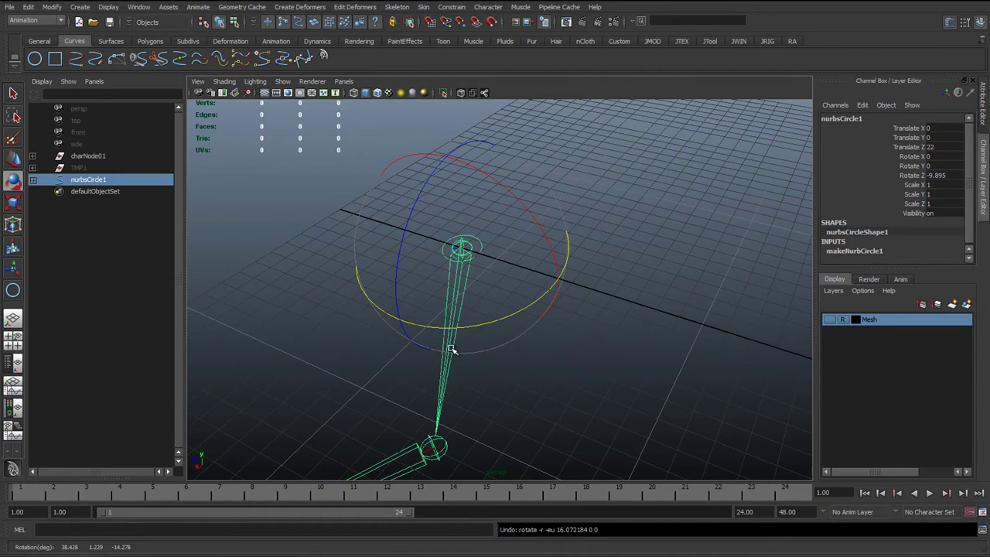
key("ctrl+z")
key("ctrl+z")
key("ctrl+z")
key("ctrl+z")
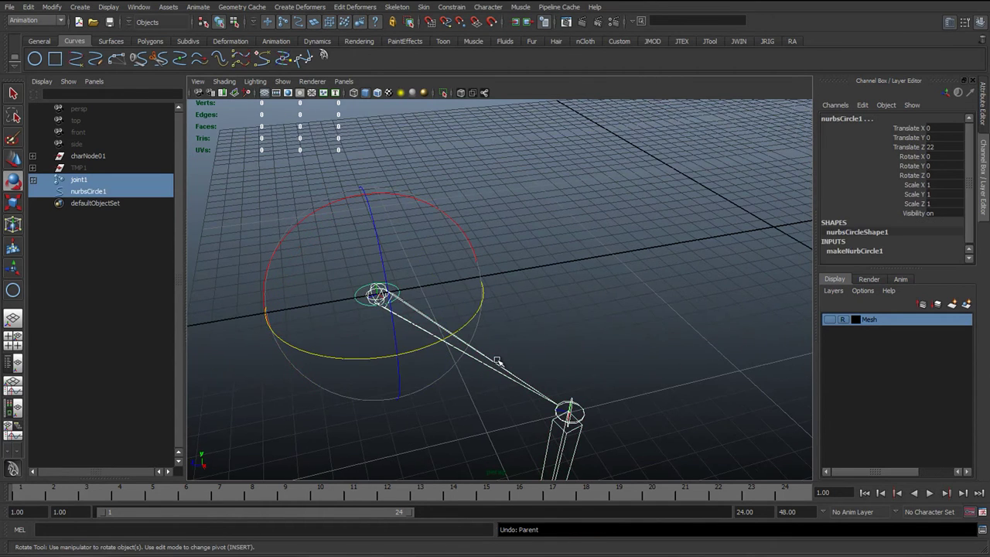
key("ctrl+z")
key("ctrl+z")
key("ctrl+z")
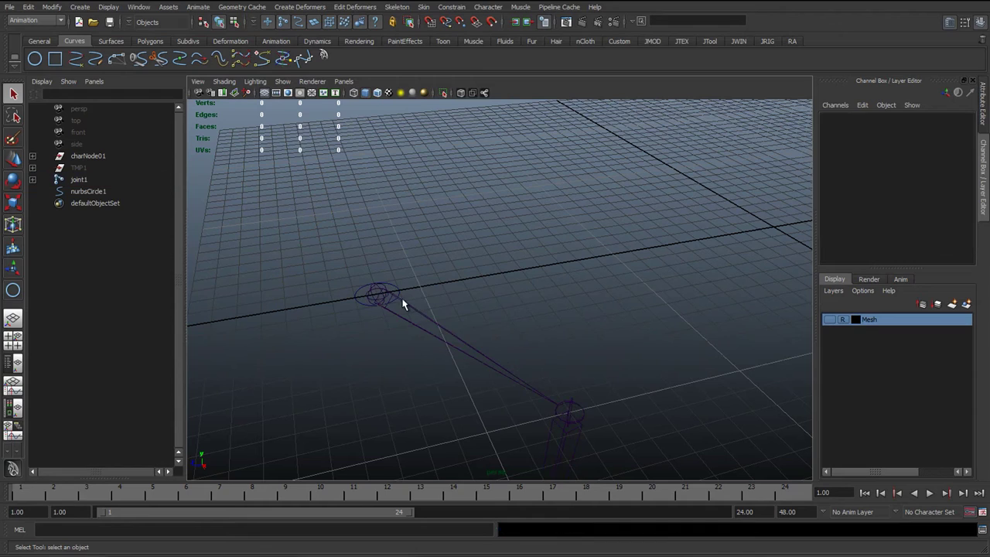
Select the NURBS circle and set its Translate Z to 0 to place it at the origin
left_click(399, 294)
left_click_drag(400, 294, 371, 325, "alt")
key("w")
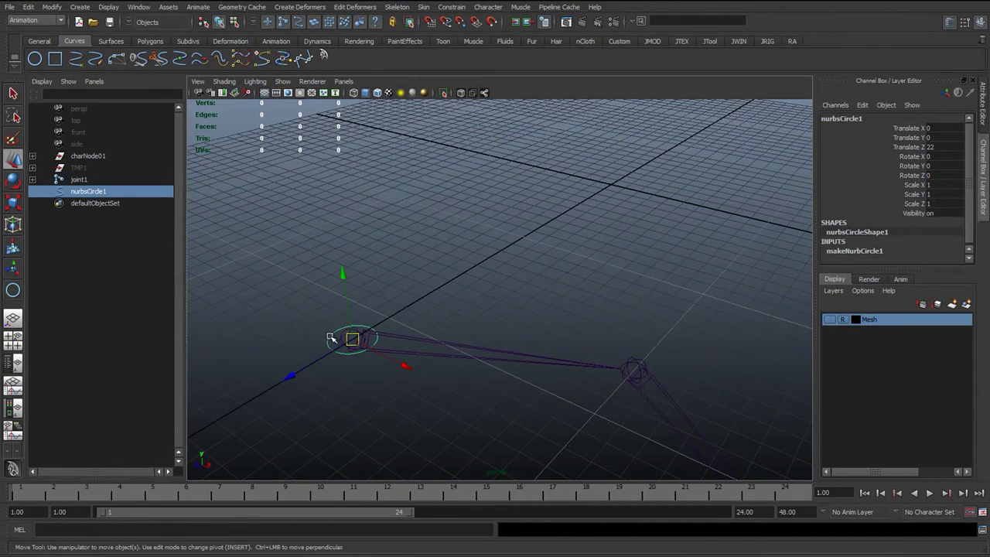
left_click(931, 147)
type("0")
key("Return")
left_click_drag(540, 296, 551, 229, "alt")
Set the circle's Rotate Z to -90 degrees so it stands upright
key("e")
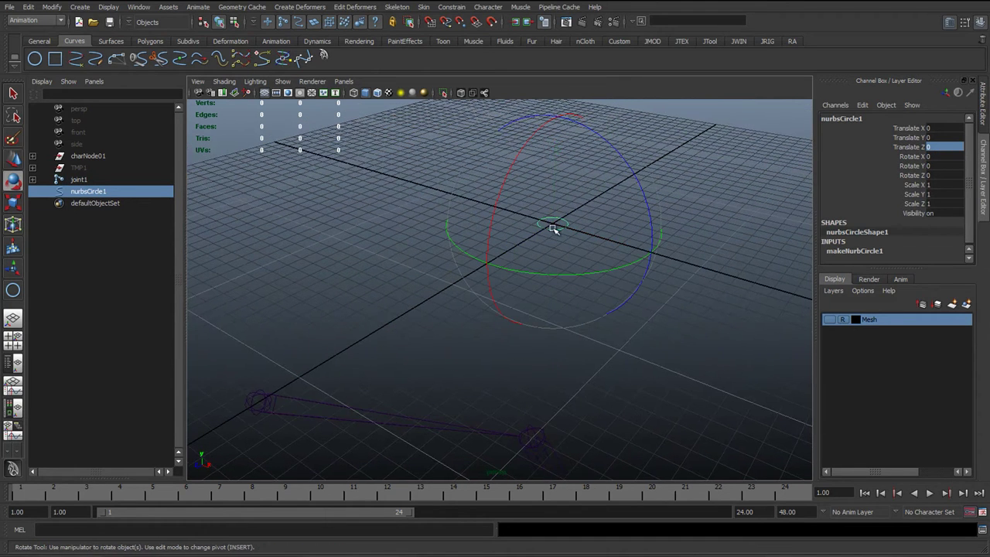
left_click_drag(620, 159, 648, 232)
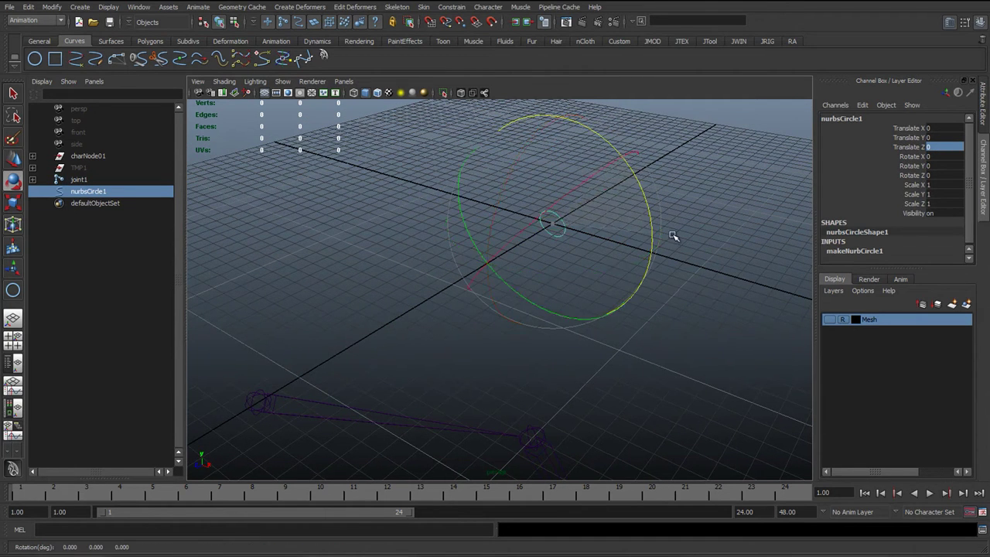
left_click(945, 175)
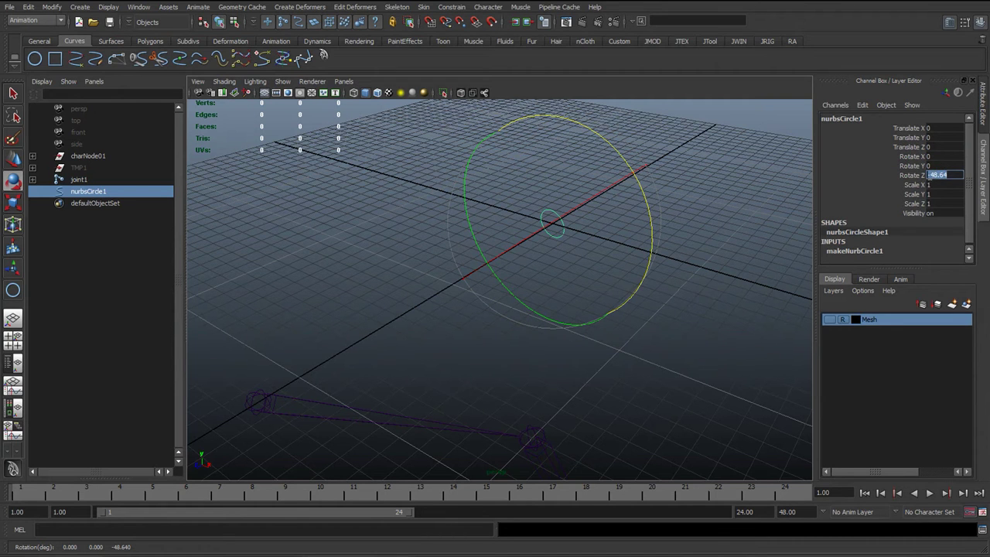
key("Return")
key("w")
scroll(510, 305, "down", 3)
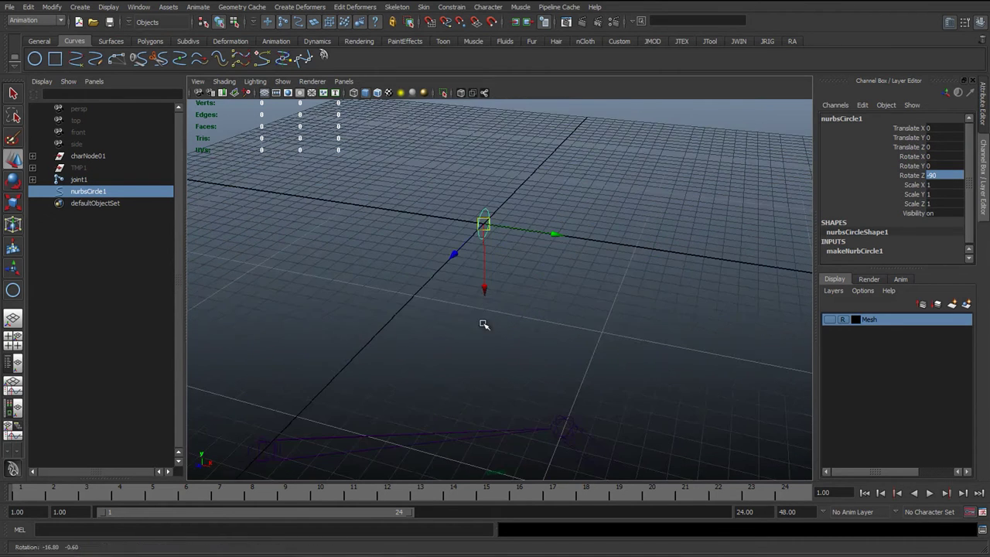
Scale the upright circle uniformly to about 3.43
scroll(526, 291, "up", 5)
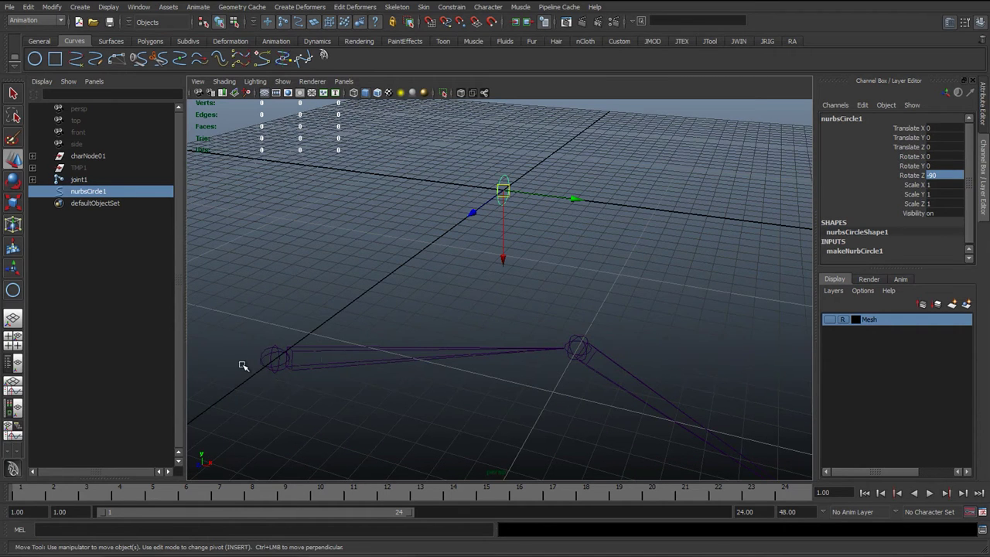
left_click_drag(319, 226, 319, 247, "alt")
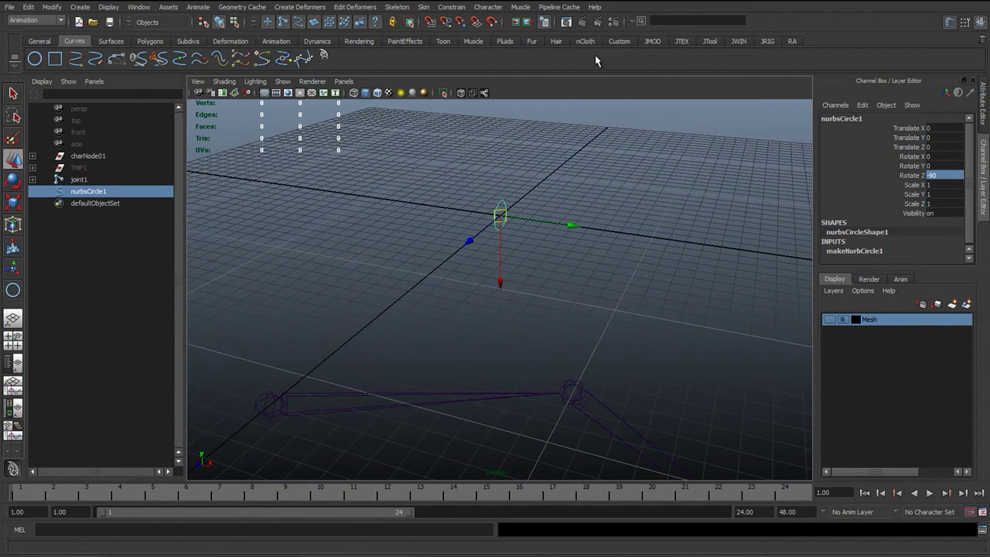
left_click(792, 41)
key("r")
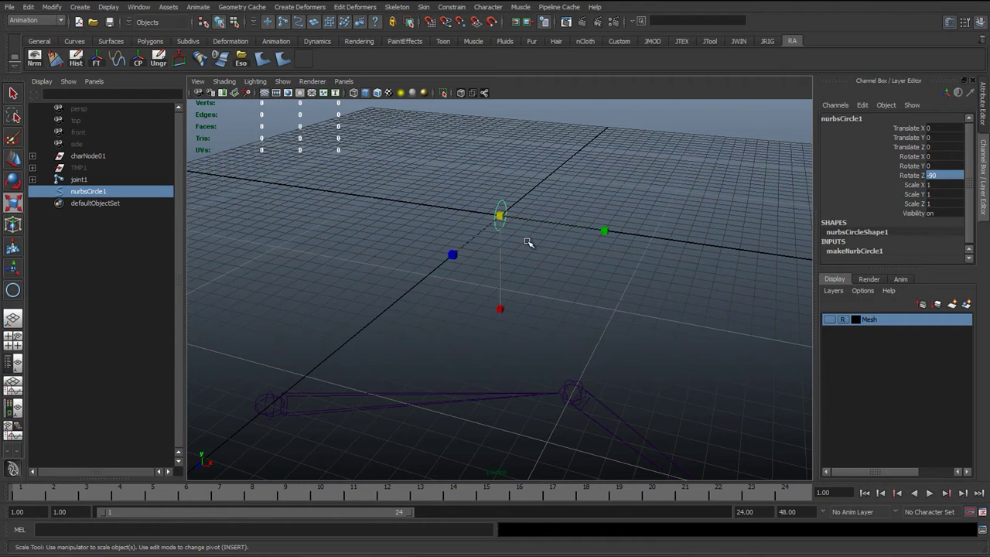
middle_click_drag(526, 239, 588, 261)
mouse_move(588, 261)
left_mouse_down("alt")
mouse_move(520, 263)
mouse_move(576, 259)
left_mouse_up("alt")
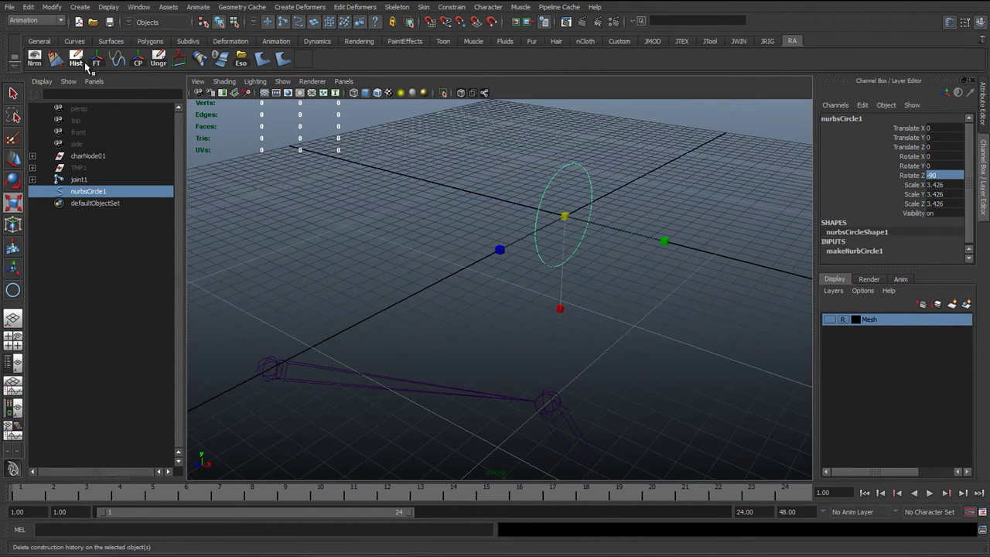
Delete the circle's construction history and freeze its transformations
left_click(709, 41)
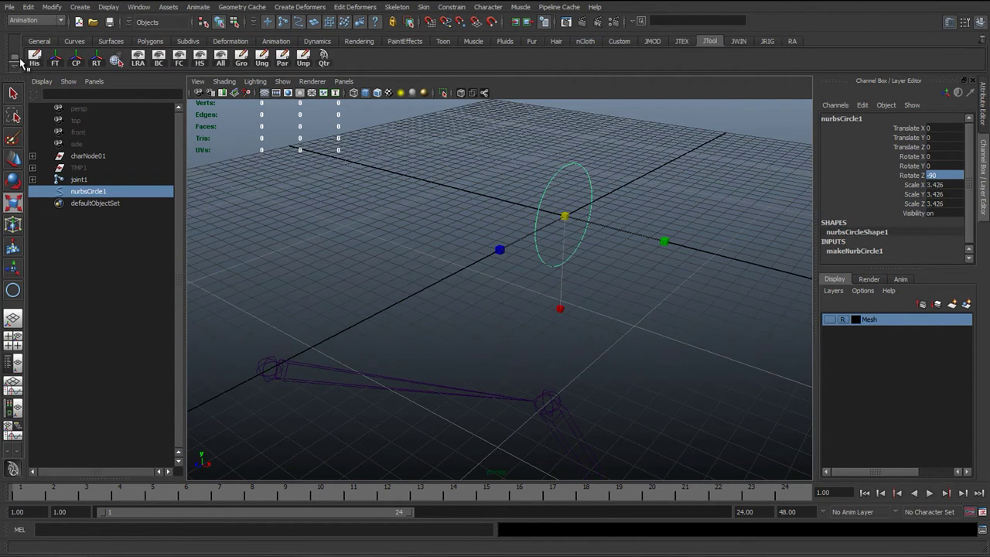
left_click(35, 58)
left_click(58, 62)
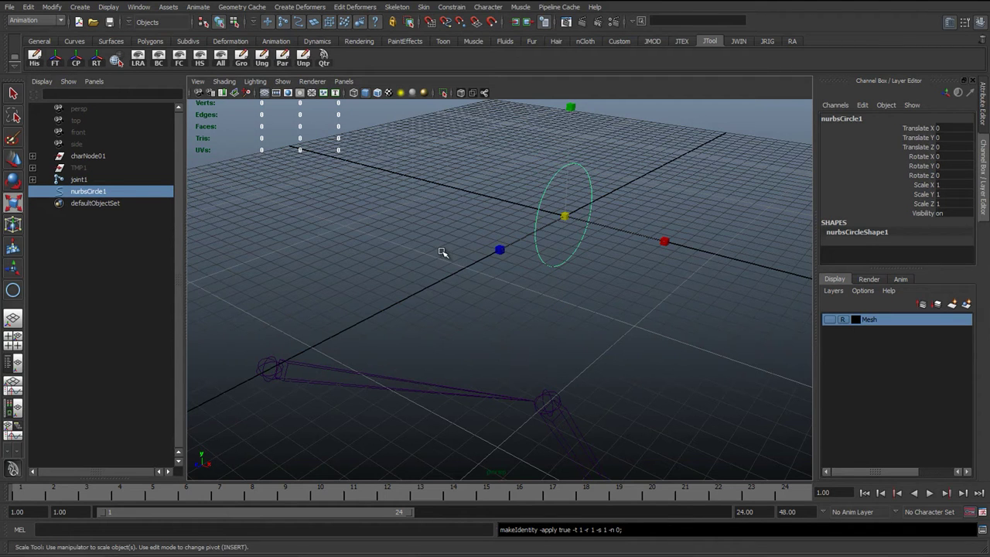
key("w")
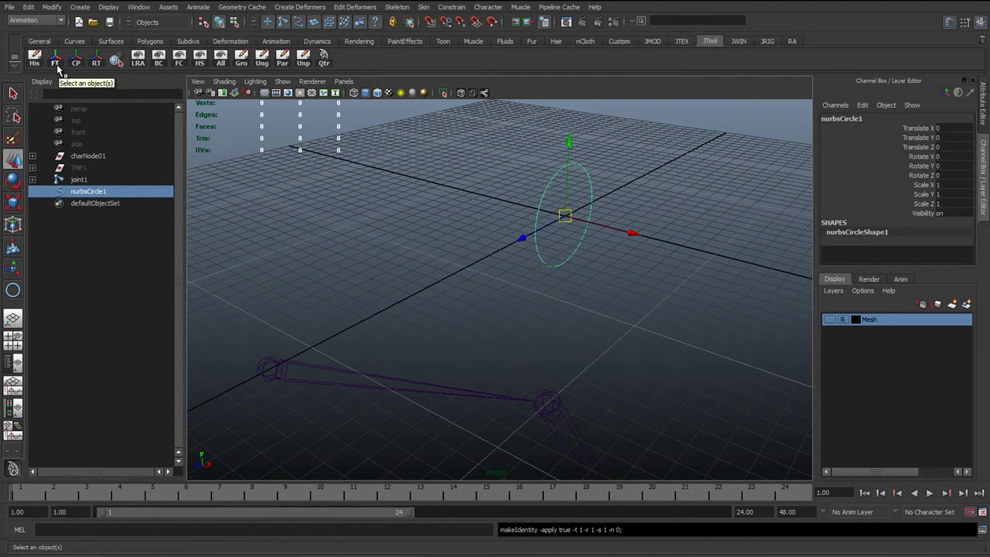
left_click_drag(482, 217, 451, 248, "alt")
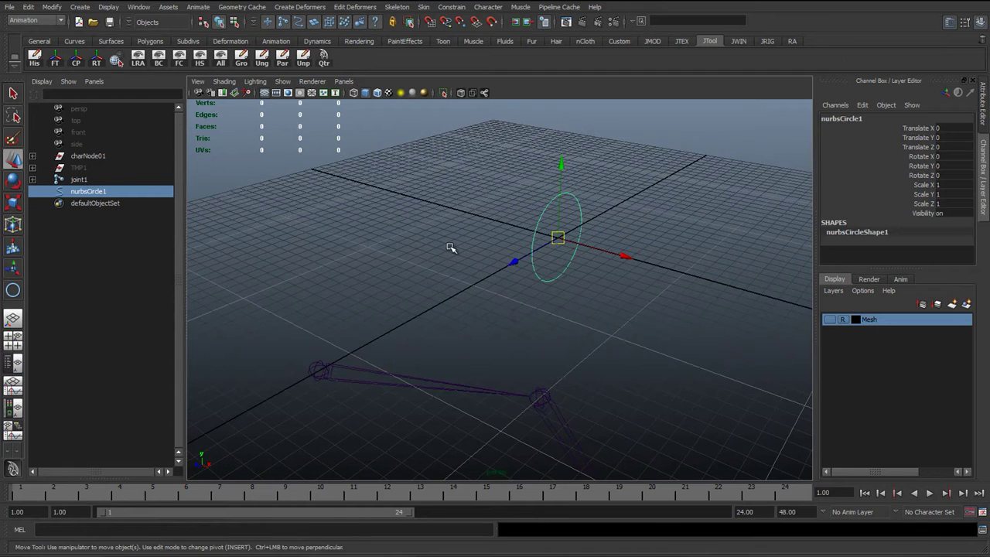
Place the circle in its own group and select that group
key("ctrl+g")
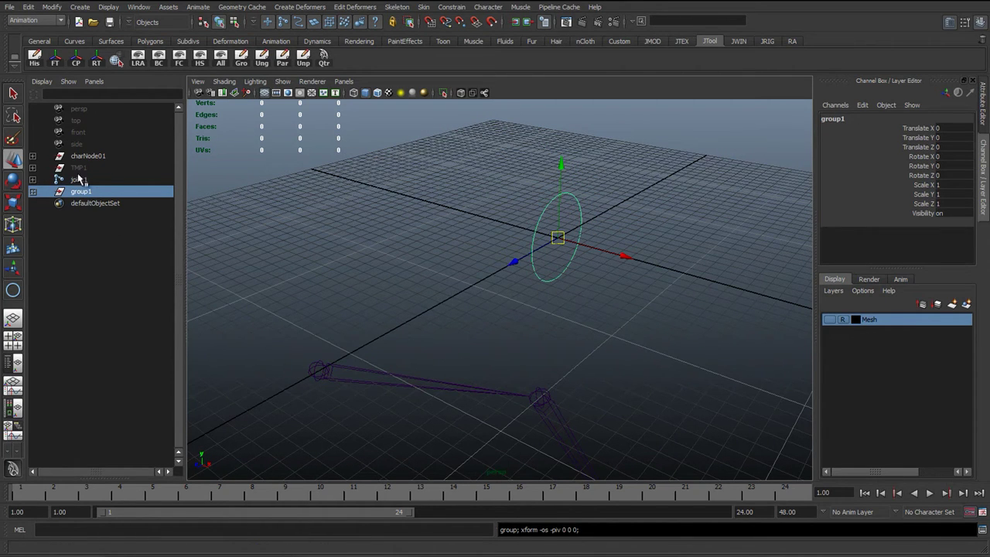
left_click(28, 7)
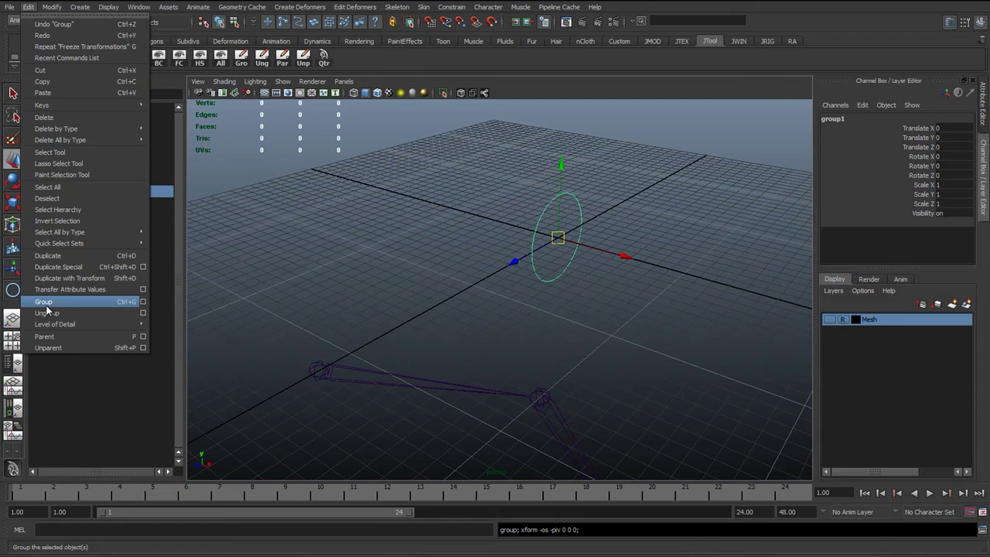
left_click(380, 5)
left_click_drag(442, 270, 482, 260, "alt")
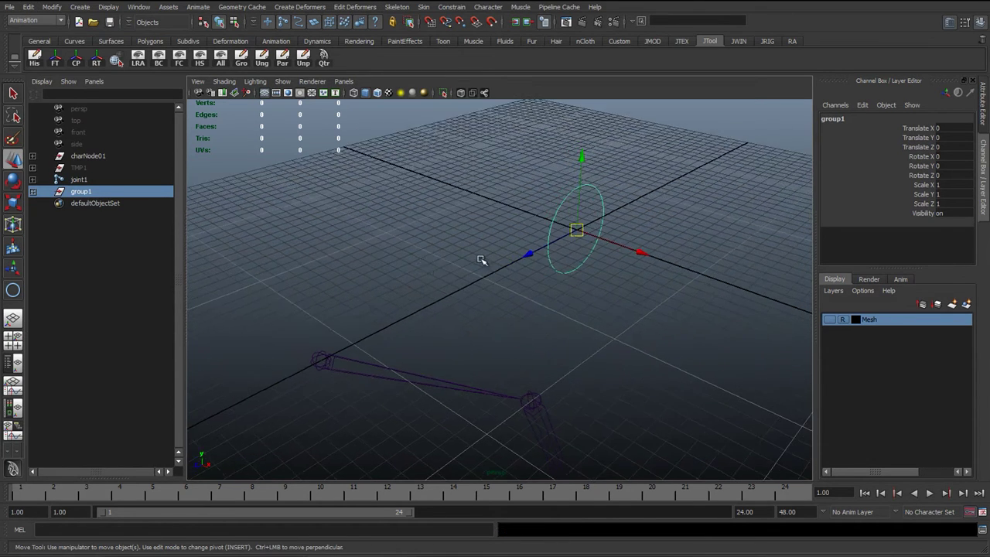
left_click(94, 192)
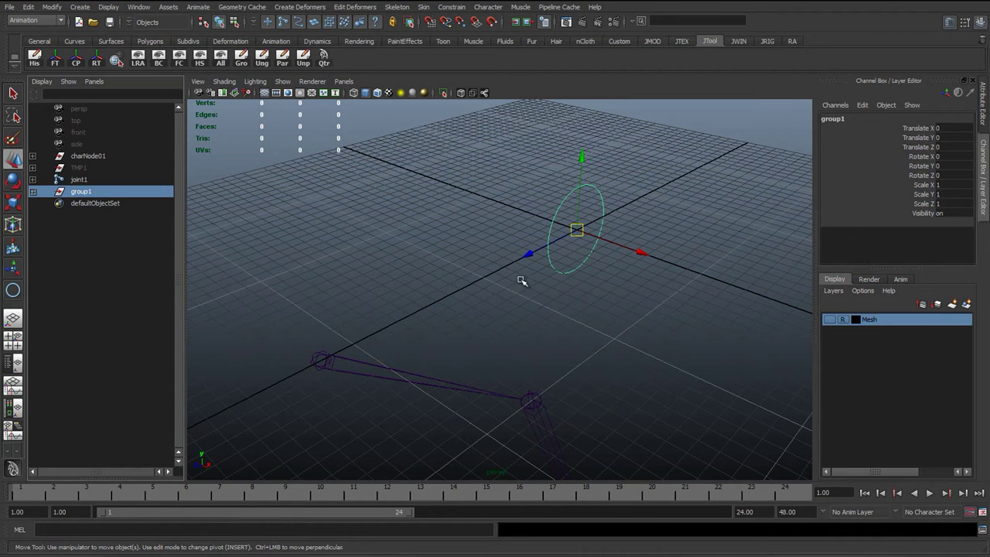
Move the circle's group onto the root joint, snapping it exactly to the joint's position
key("v")
middle_click_drag(327, 365, 318, 362)
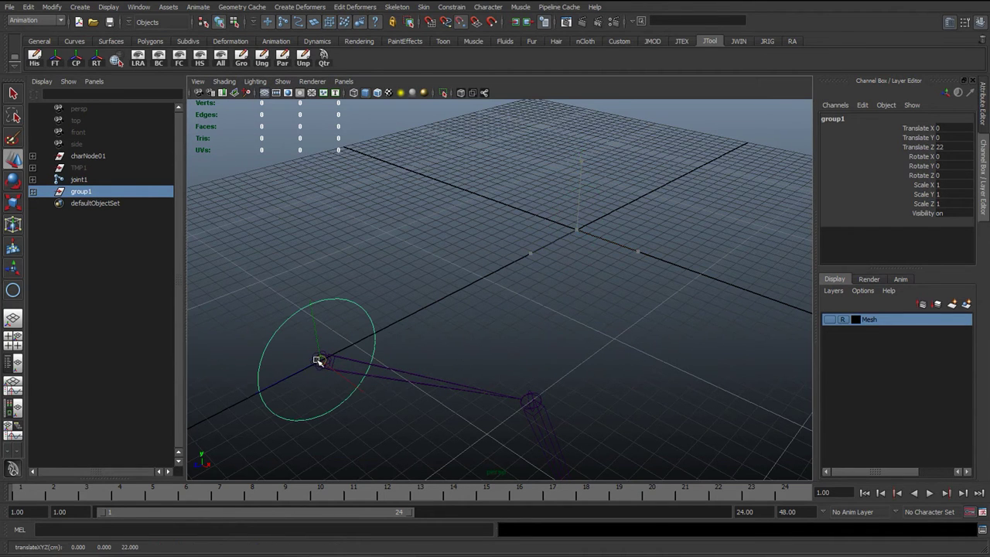
left_click_drag(425, 378, 470, 264, "alt")
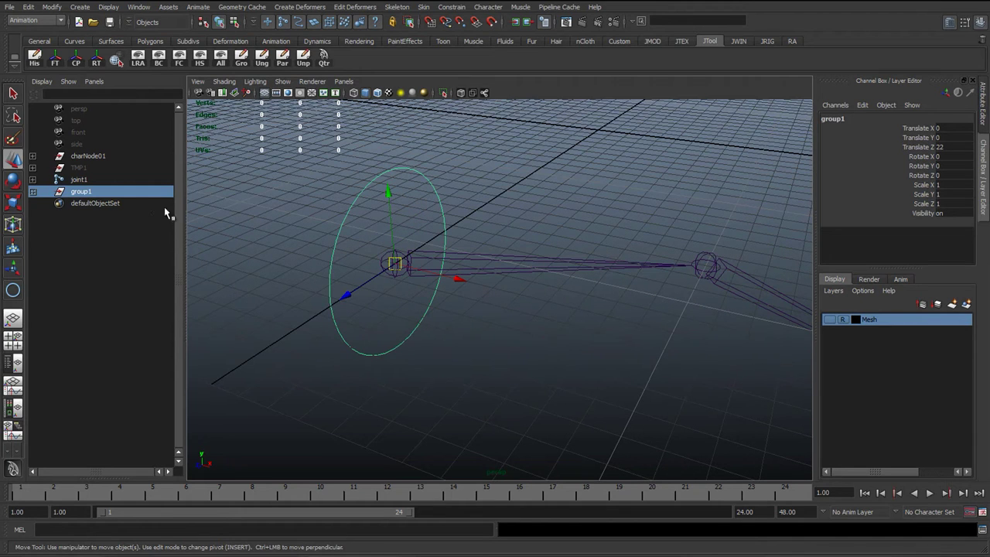
Parent the circle's group under joint1 and expand the joint's hierarchy in the Outliner
left_click(509, 261, "shift")
key("p")
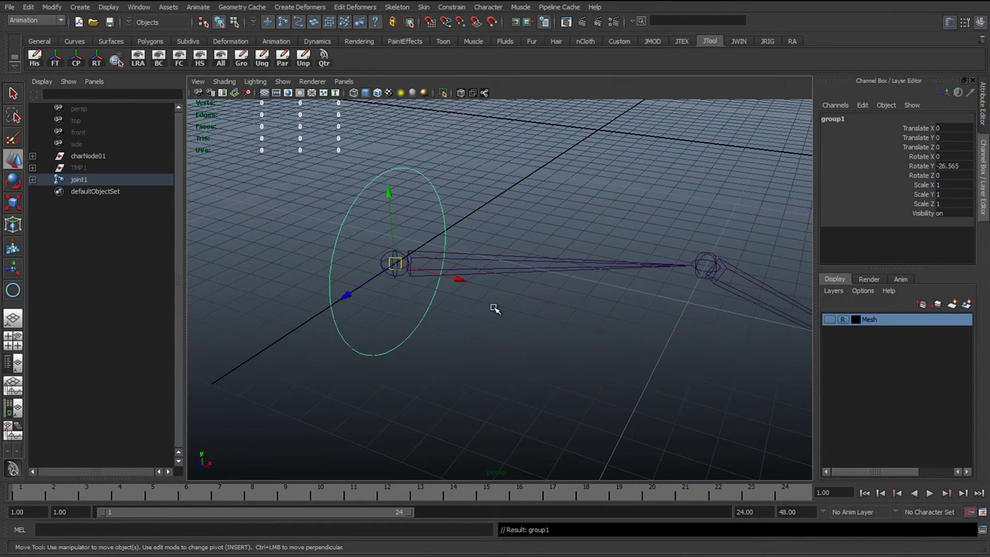
left_click(33, 180)
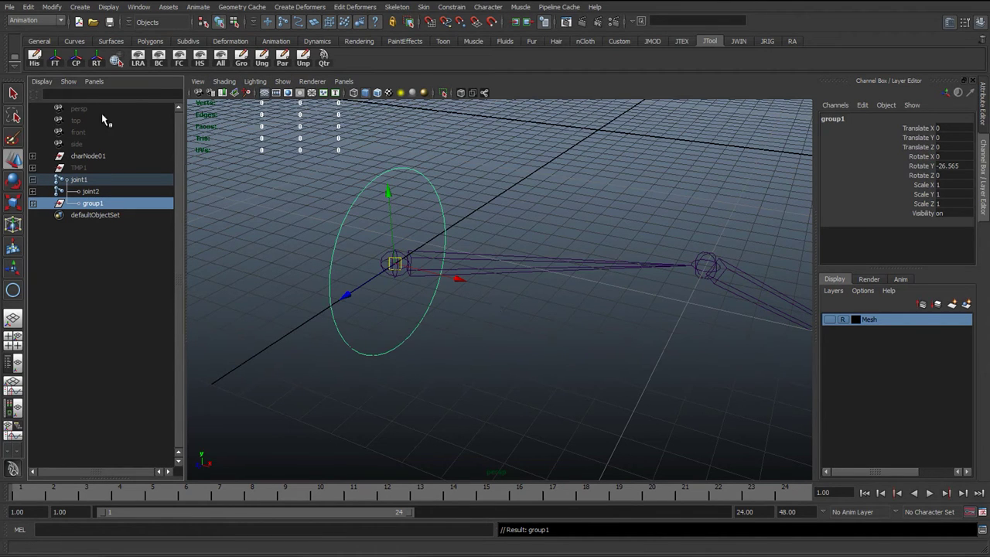
left_click(27, 6)
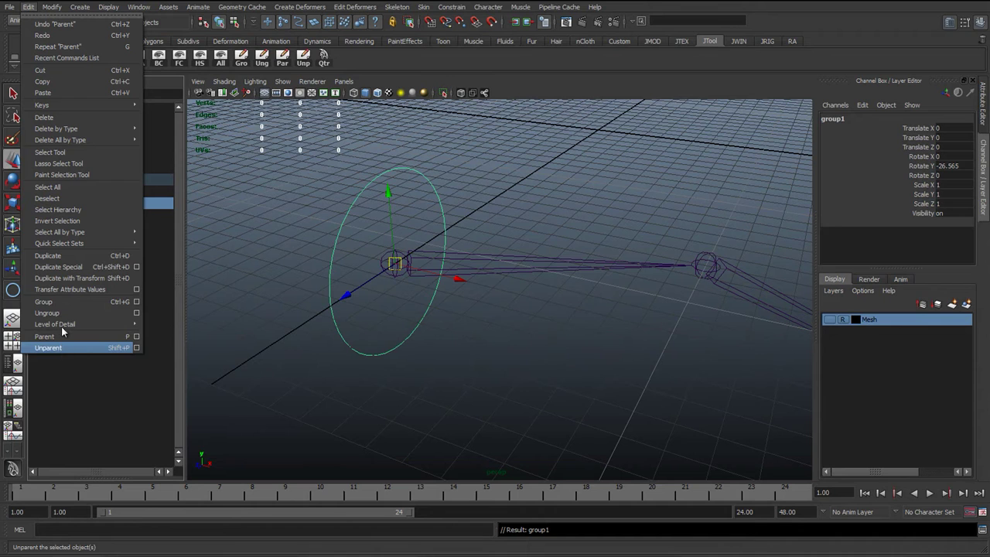
mouse_move(300, 7)
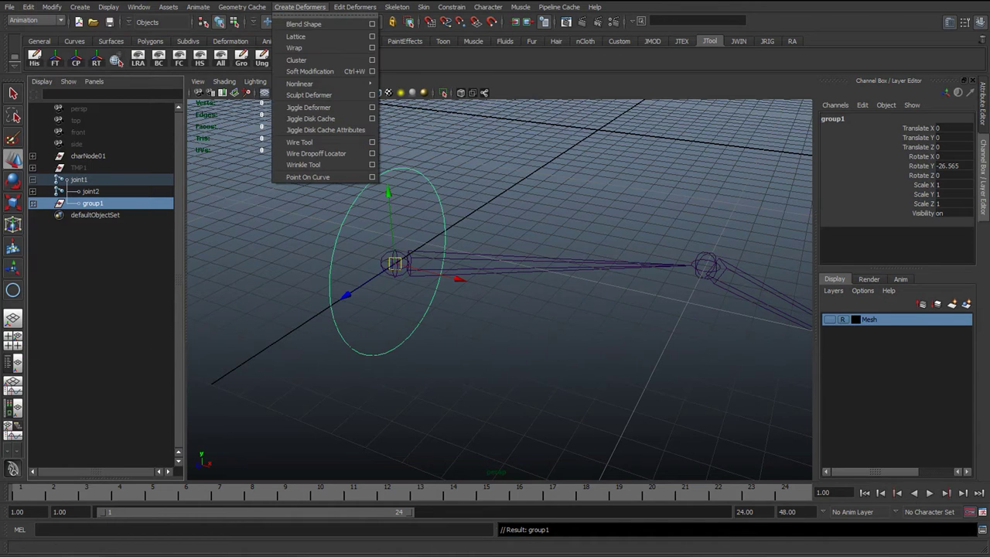
left_click(354, 214)
left_click_drag(353, 214, 338, 289, "alt")
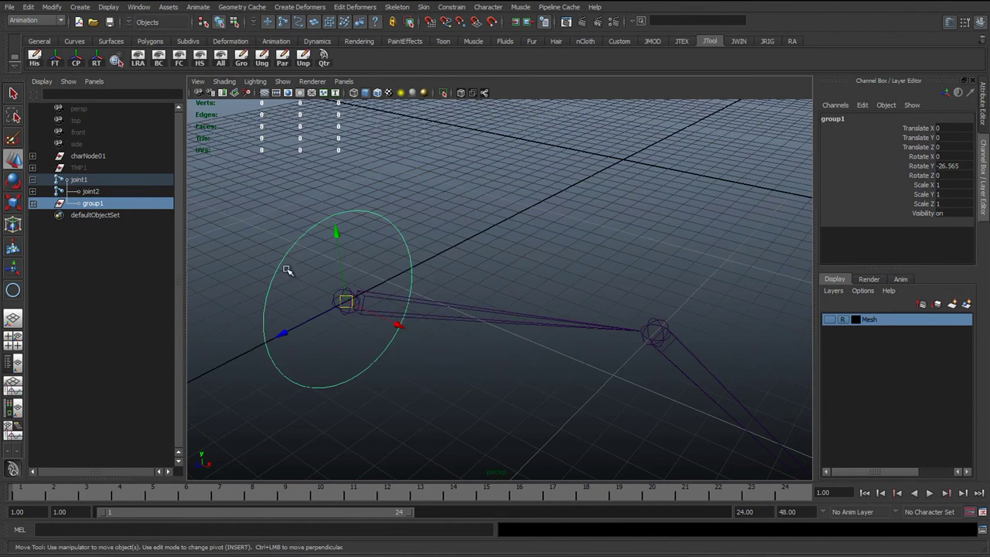
Compare the transform values and axis directions of joint1 with those of its child group
left_click(105, 207)
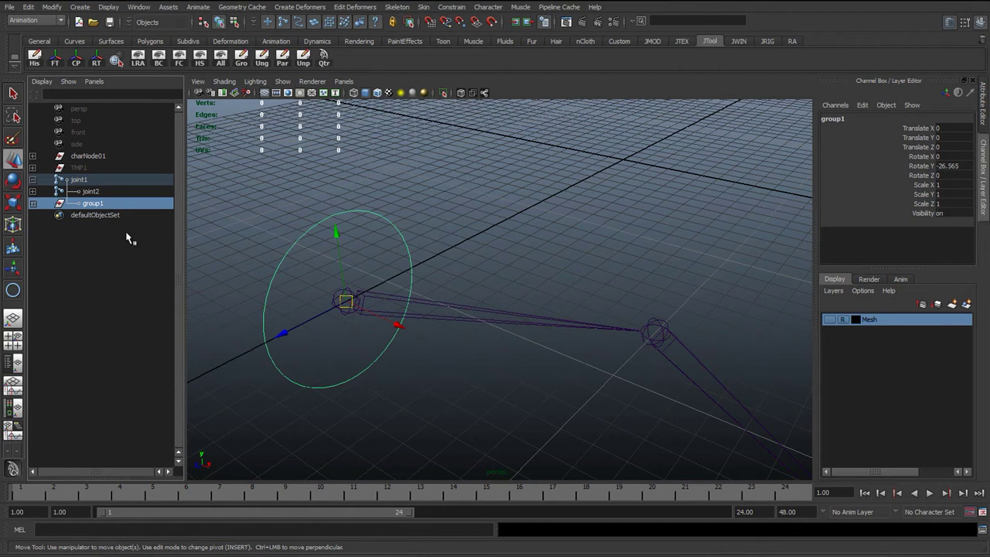
left_click(81, 179)
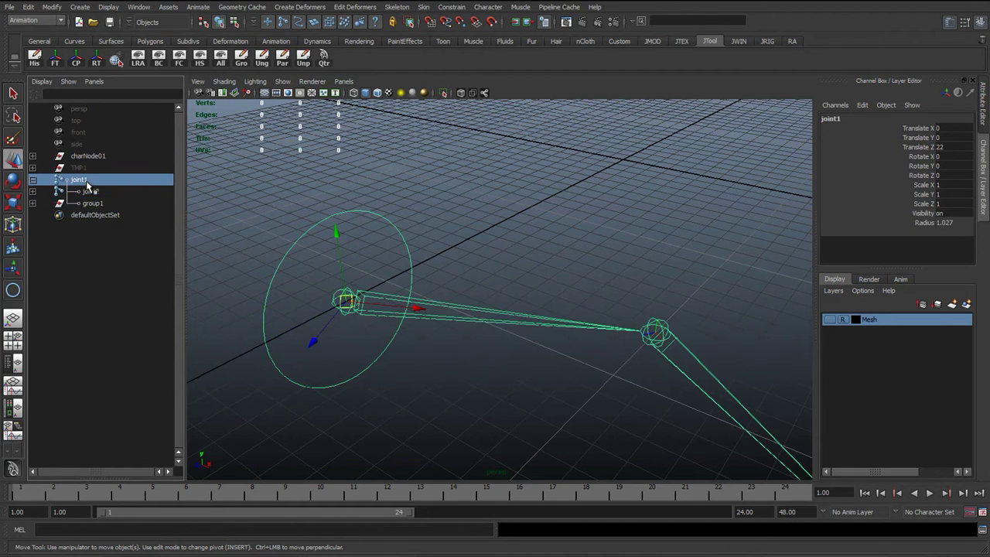
left_click(104, 203)
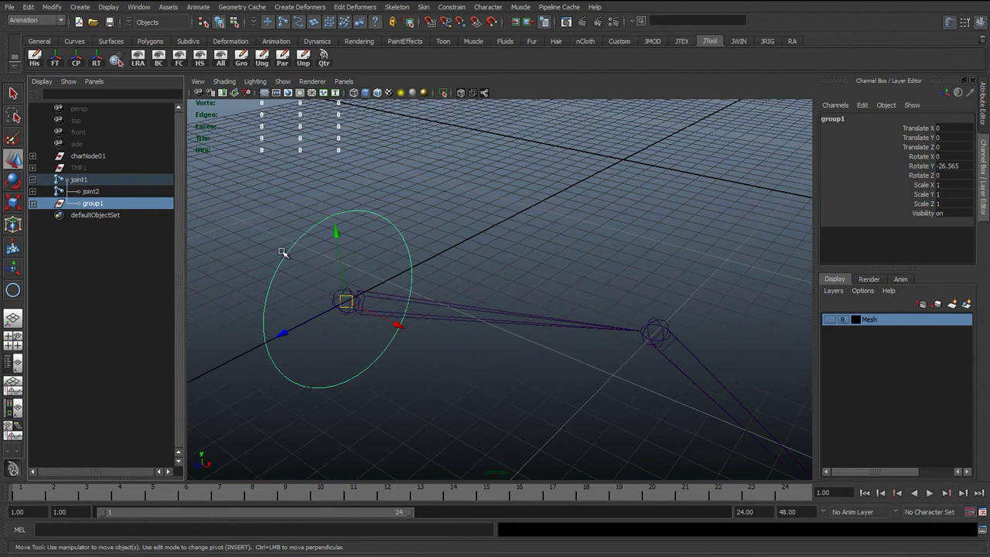
left_click_drag(339, 272, 452, 285, "alt")
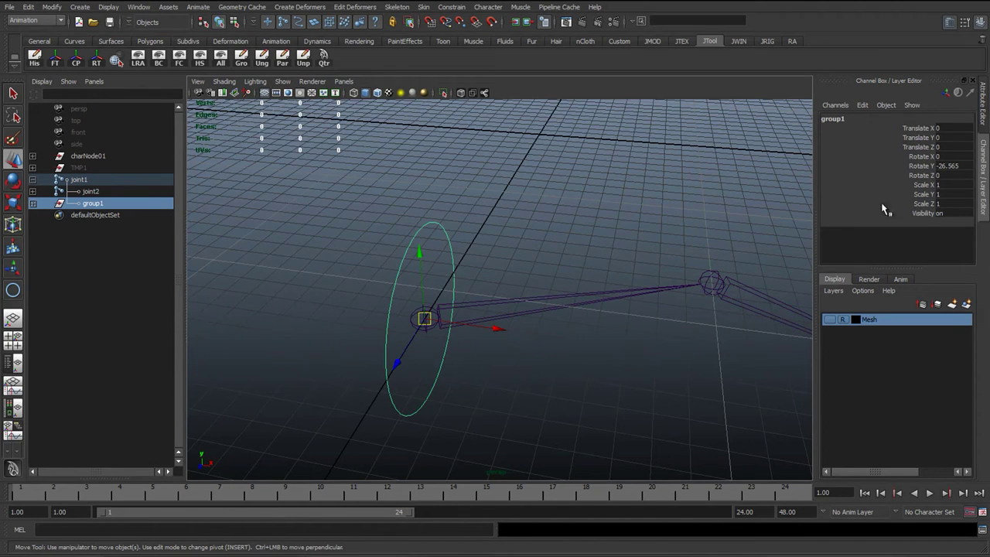
left_click_drag(619, 244, 609, 271, "alt")
left_click_drag(610, 270, 625, 345)
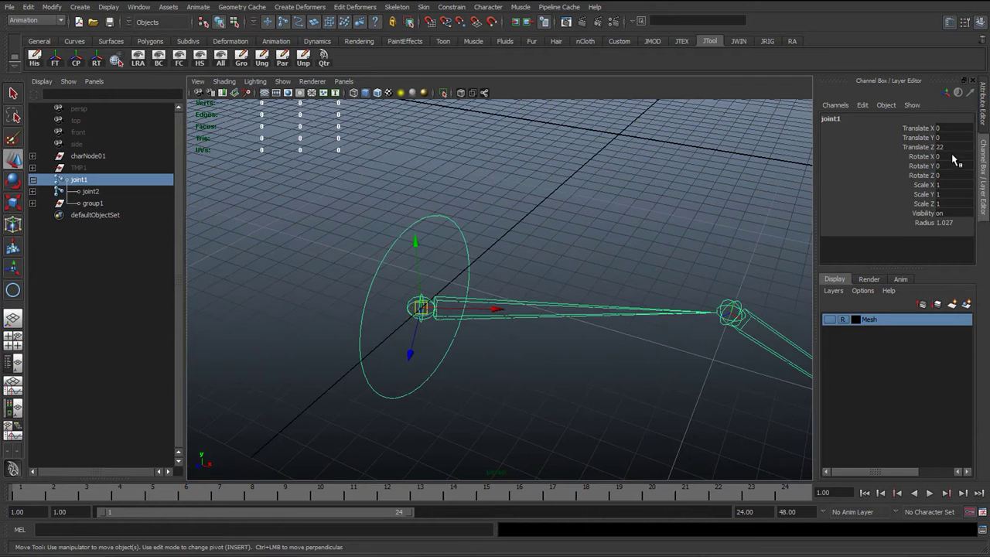
left_click(376, 277)
left_click(91, 204)
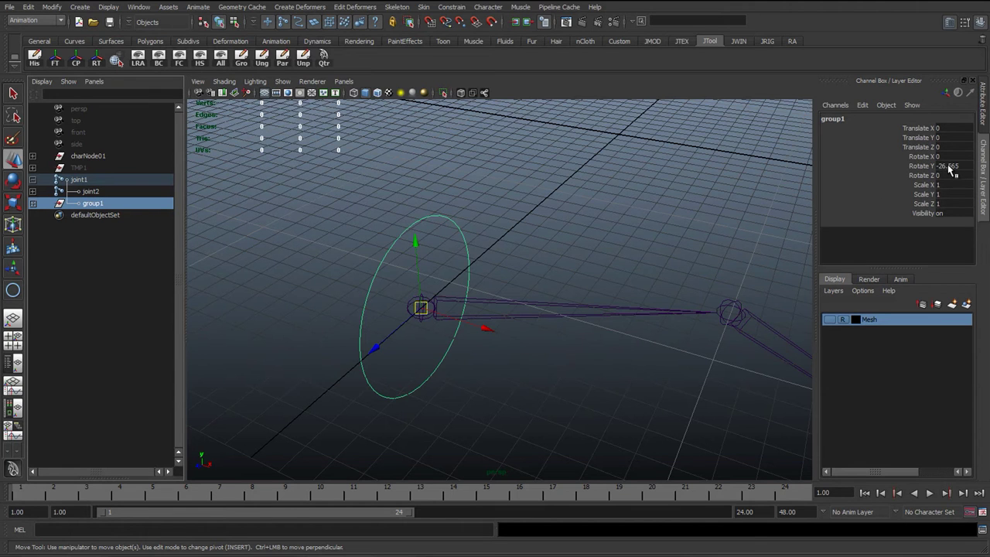
Set the group's Rotate Y to 0 so the circle takes on the joint's orientation
middle_click_drag(460, 295, 397, 316, "alt")
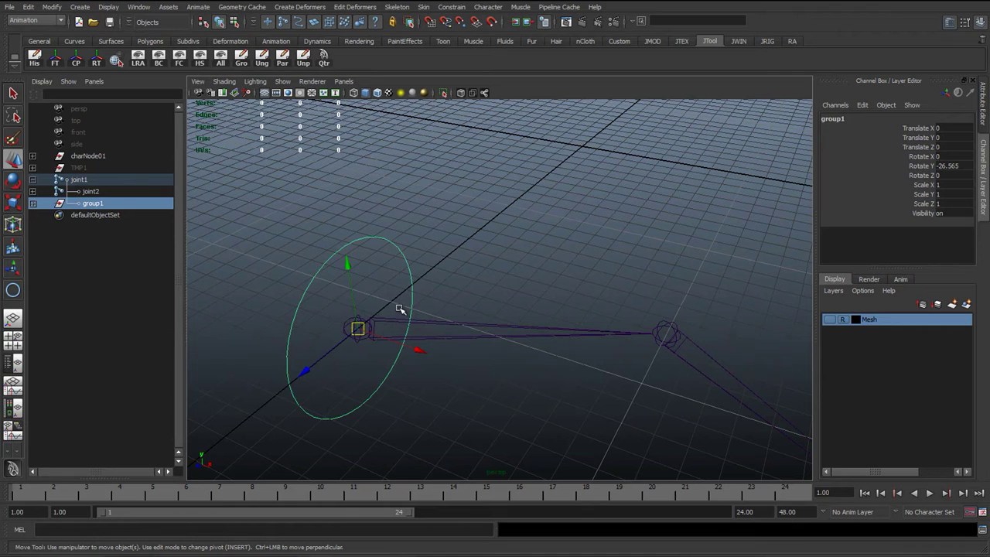
double_click(951, 167)
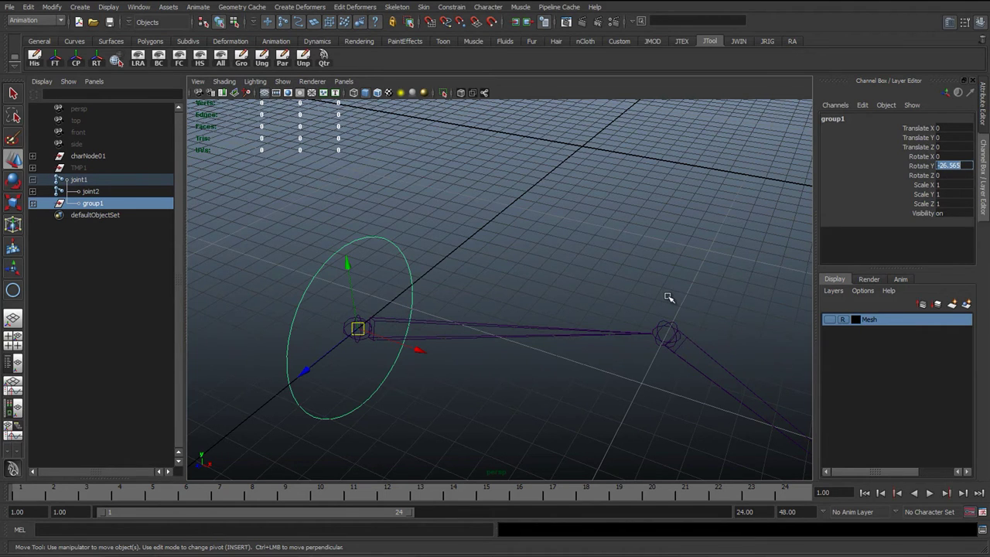
type("0")
key("Return")
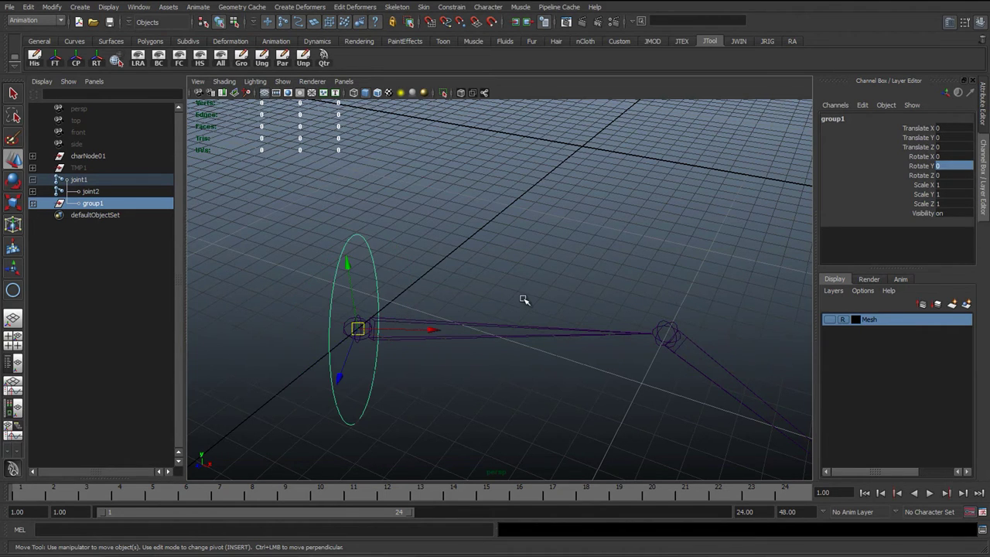
Examine from the top view how the rotation axes of the circle and joint1 line up with the bone
left_click_drag(508, 319, 519, 388, "alt")
key("Up")
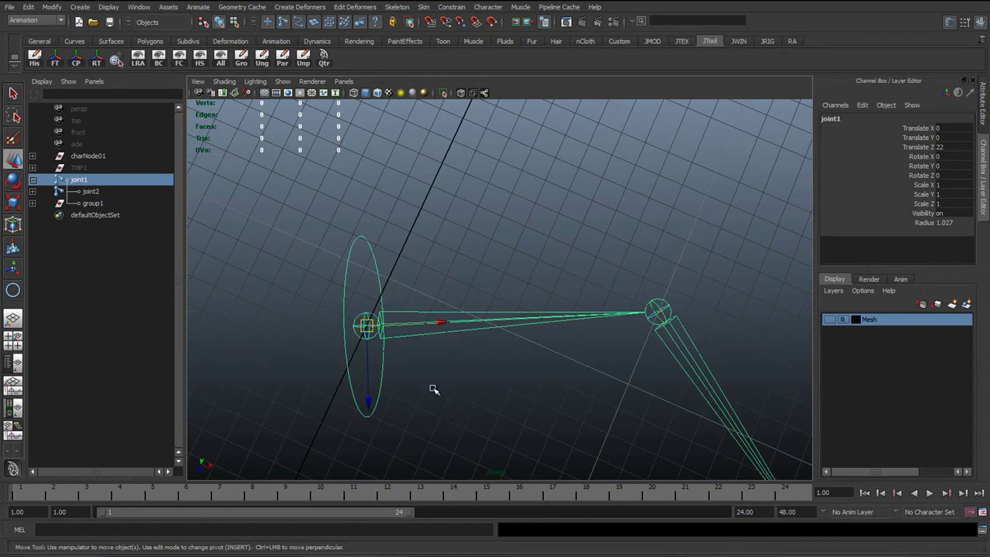
left_click(380, 378)
key("e")
left_click_drag(393, 369, 461, 330, "alt")
key("space")
mouse_move(462, 330)
middle_mouse_down("alt")
mouse_move(540, 276)
mouse_move(588, 285)
middle_mouse_up("alt")
middle_click_drag(481, 307, 400, 332, "alt")
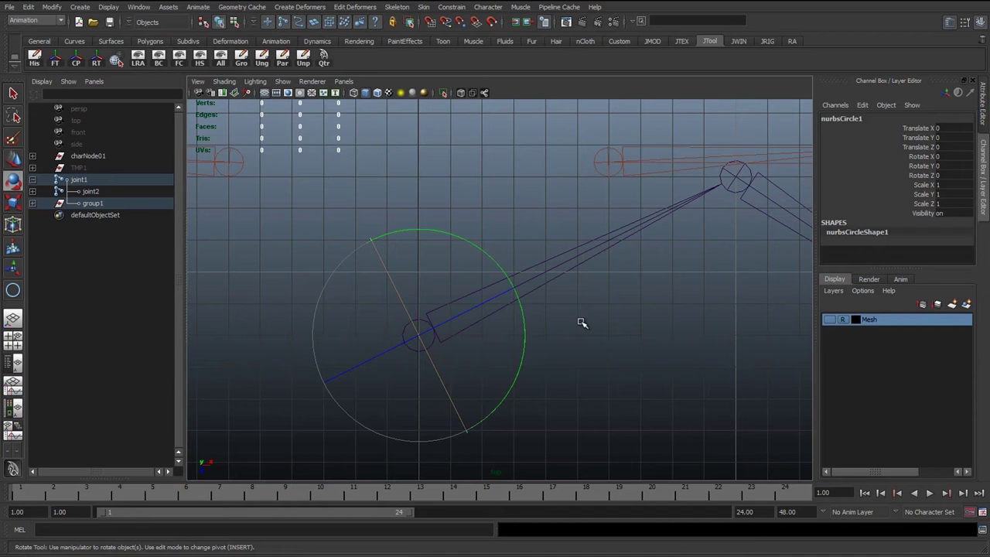
left_click_drag(582, 323, 619, 307)
right_click_drag(561, 252, 436, 348, "alt")
left_click_drag(437, 349, 353, 350, "alt")
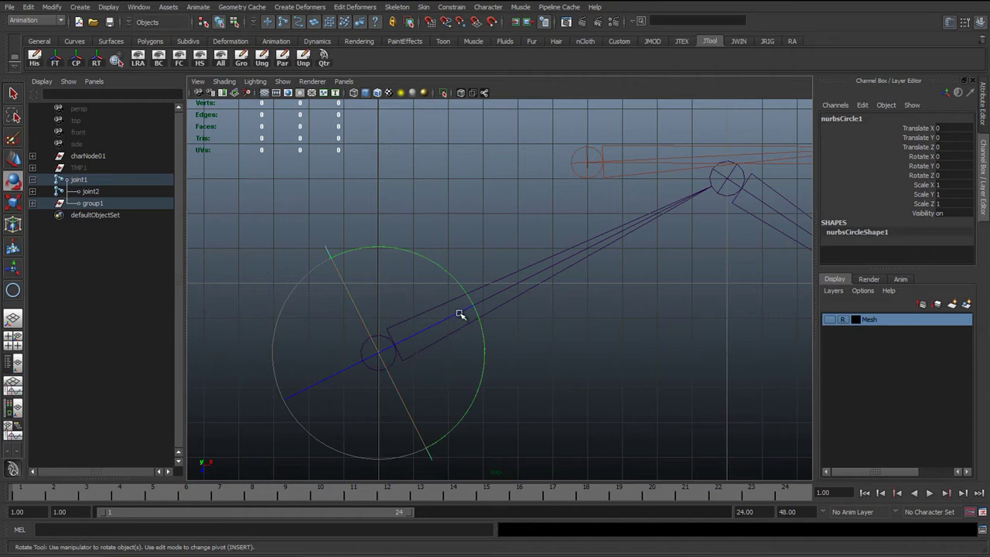
left_click(513, 280)
left_click(478, 349)
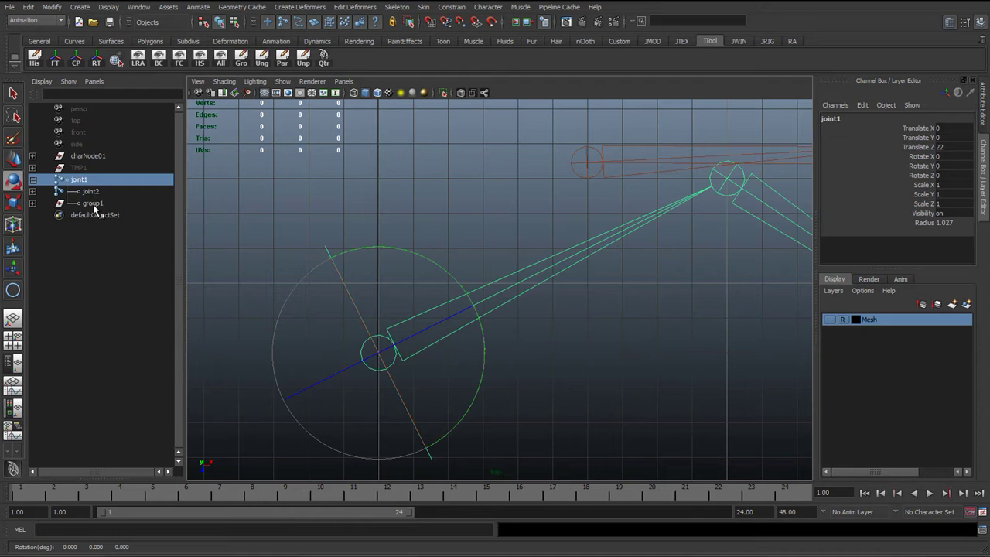
Return to the perspective view and examine the rotation axes of joint1 around the circle control
key("space")
left_click_drag(433, 292, 394, 294)
left_click(518, 220)
left_click(431, 309)
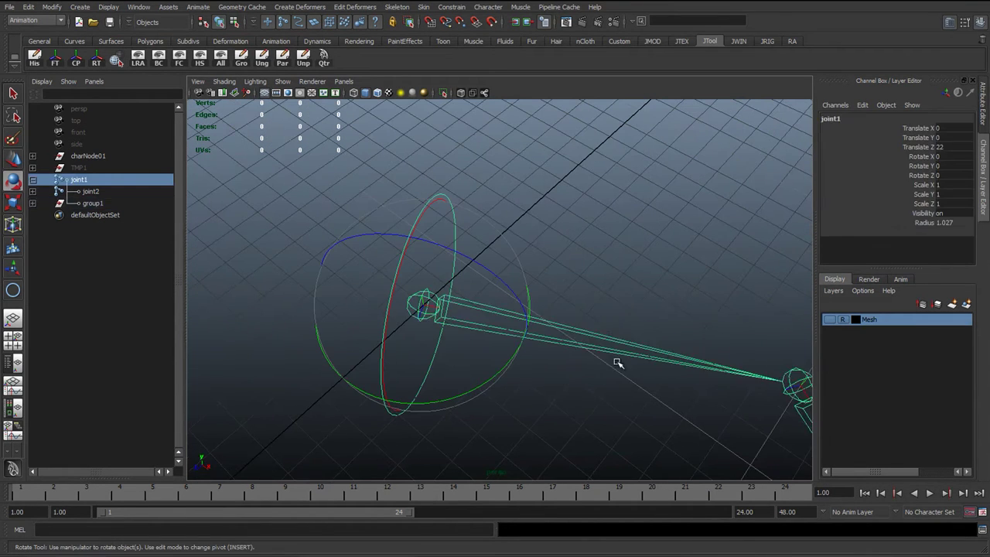
left_click_drag(580, 311, 464, 274, "alt")
left_click_drag(391, 283, 412, 282, "alt")
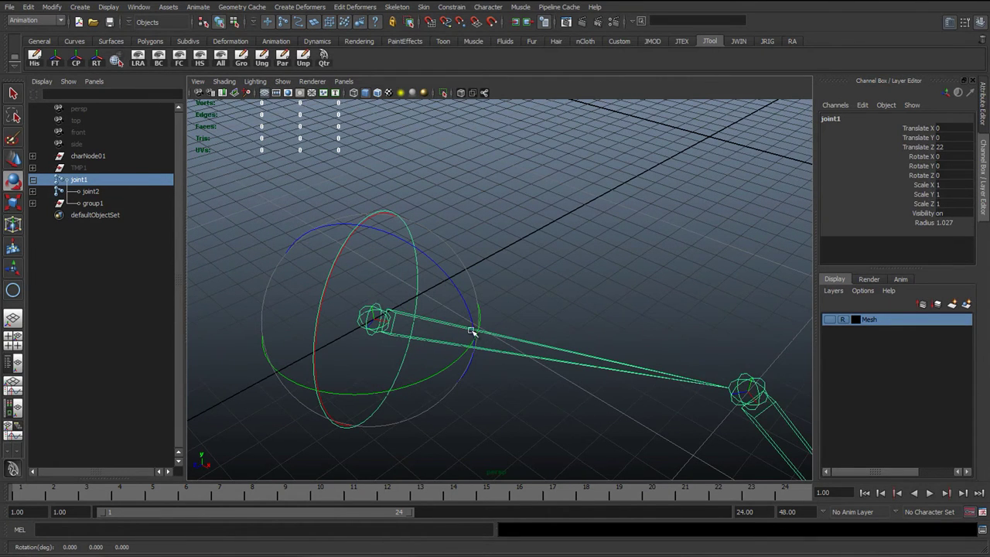
key("q")
left_click_drag(468, 316, 467, 383)
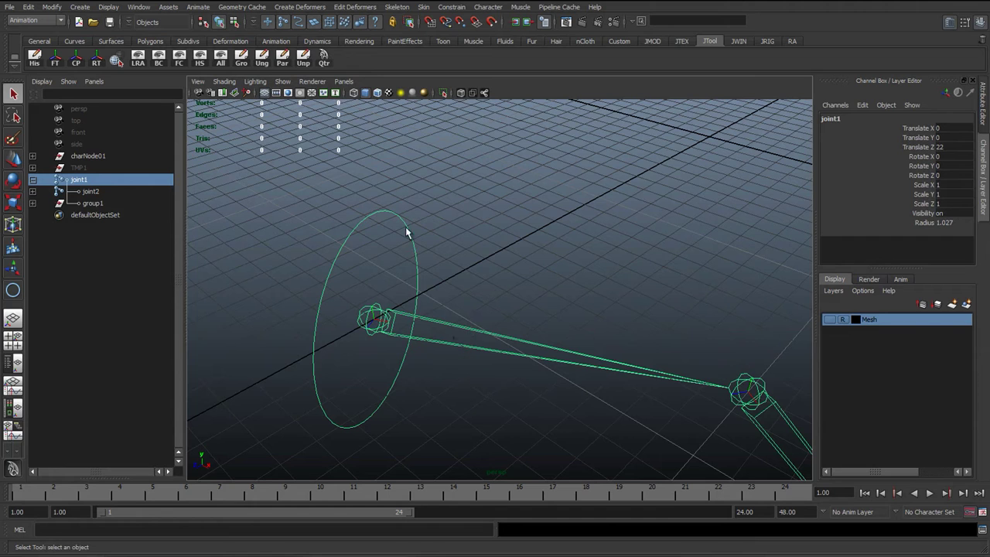
left_click_drag(455, 205, 436, 240)
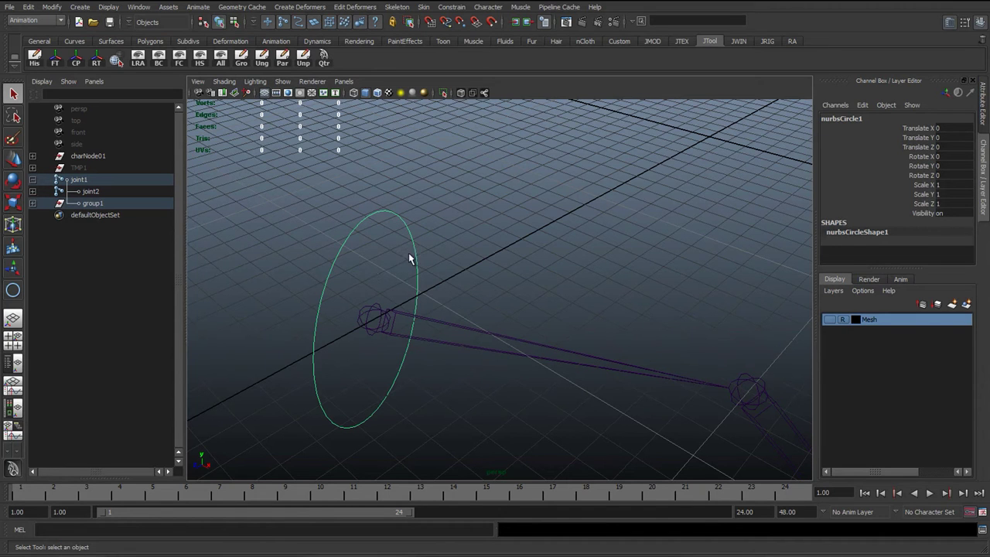
Unparent the circle's group from joint1 and collapse the joint's hierarchy
left_click(155, 269)
left_click(91, 203)
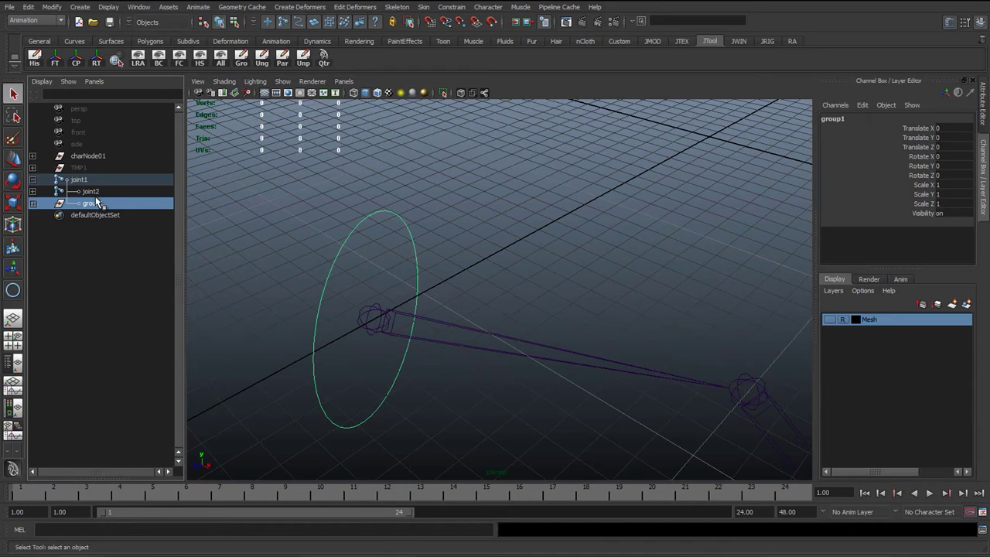
key("shift+p")
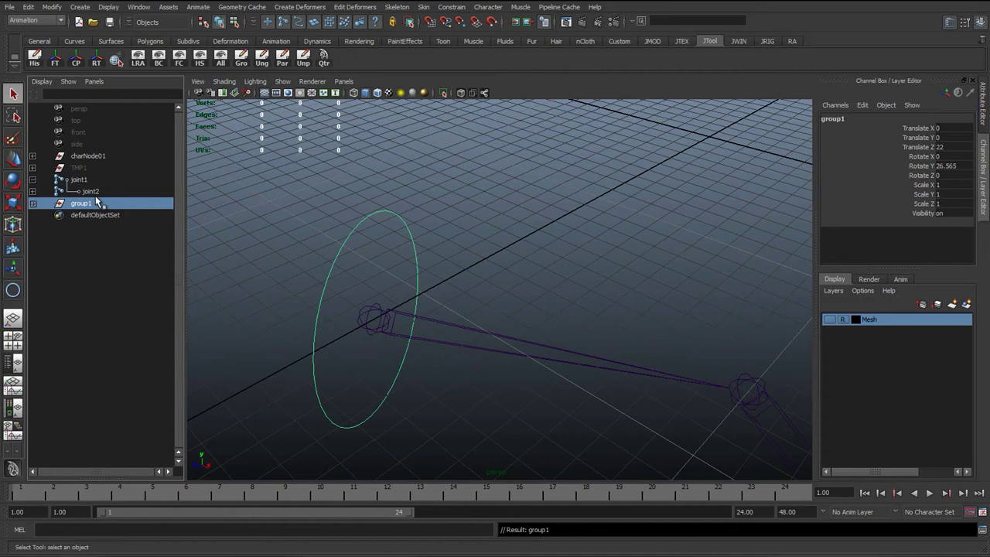
left_click(31, 179)
Compare the translation and rotation values of joint1 with those of the unparented group
left_click(65, 180)
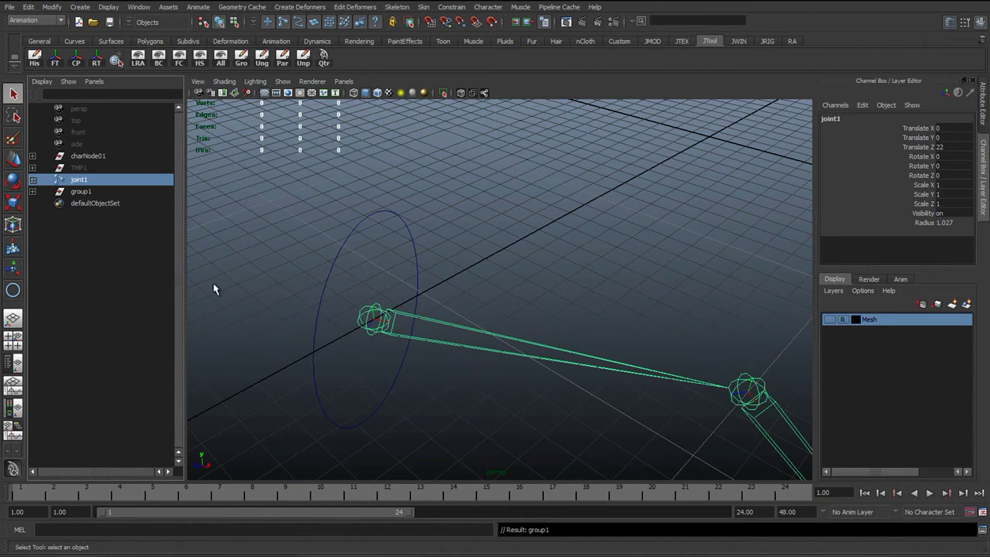
left_click(86, 192)
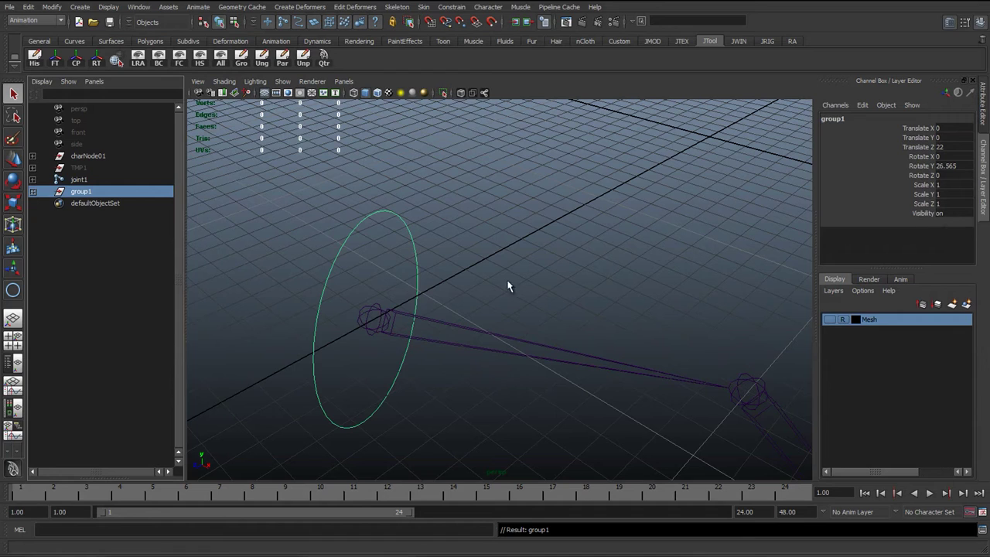
left_click_drag(507, 284, 492, 362)
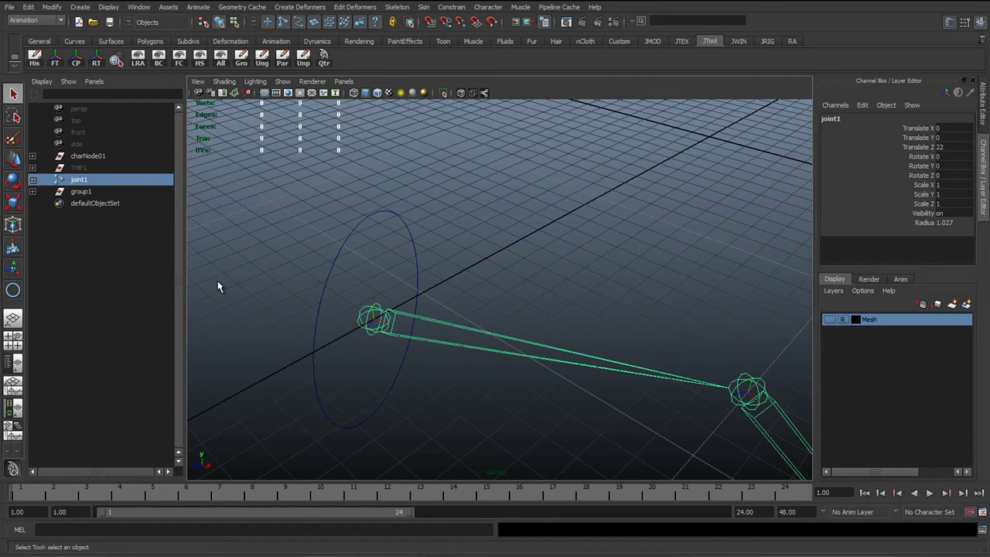
left_click(84, 194)
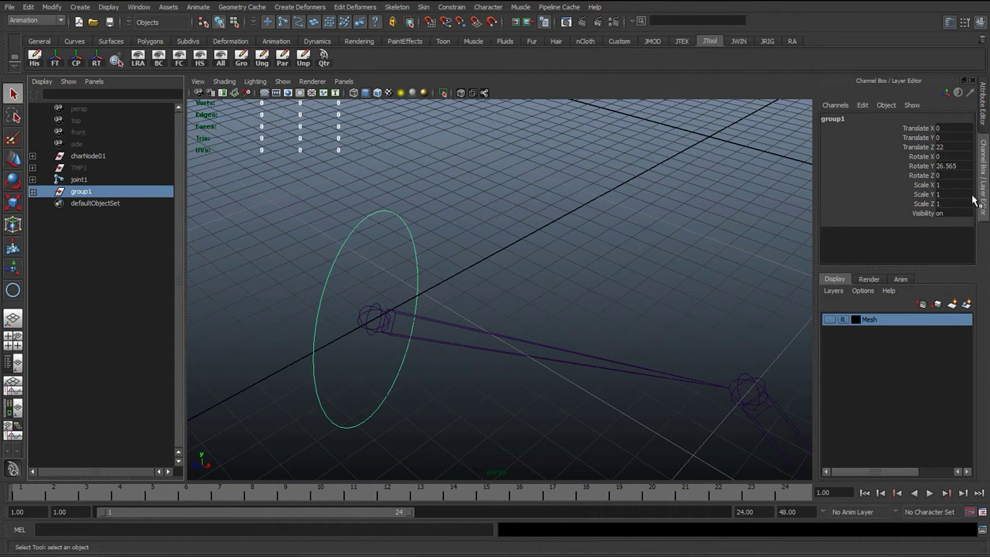
left_click_drag(581, 289, 499, 303, "alt")
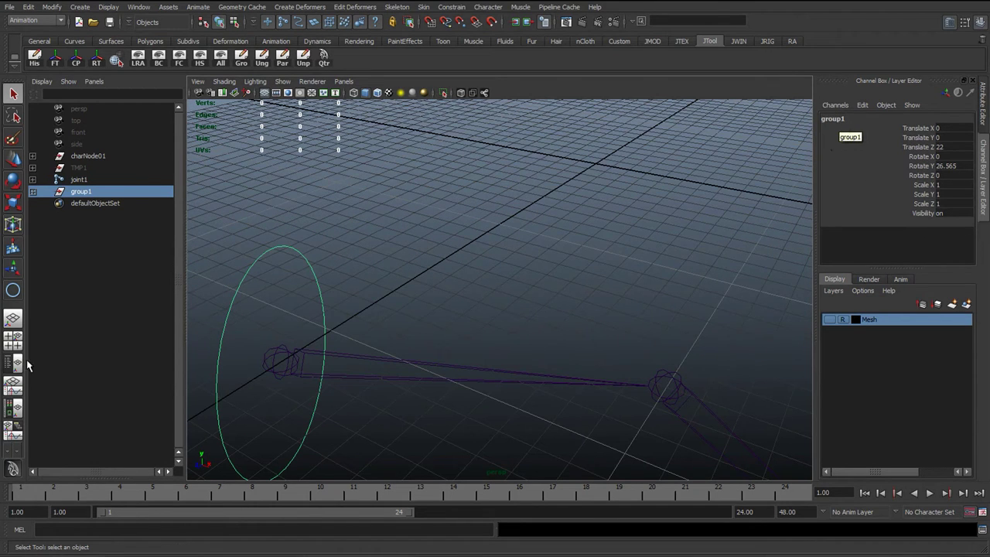
Expand the group to compare the circle's transform channels with the group's, highlighting all of the group's channels
left_click(32, 192)
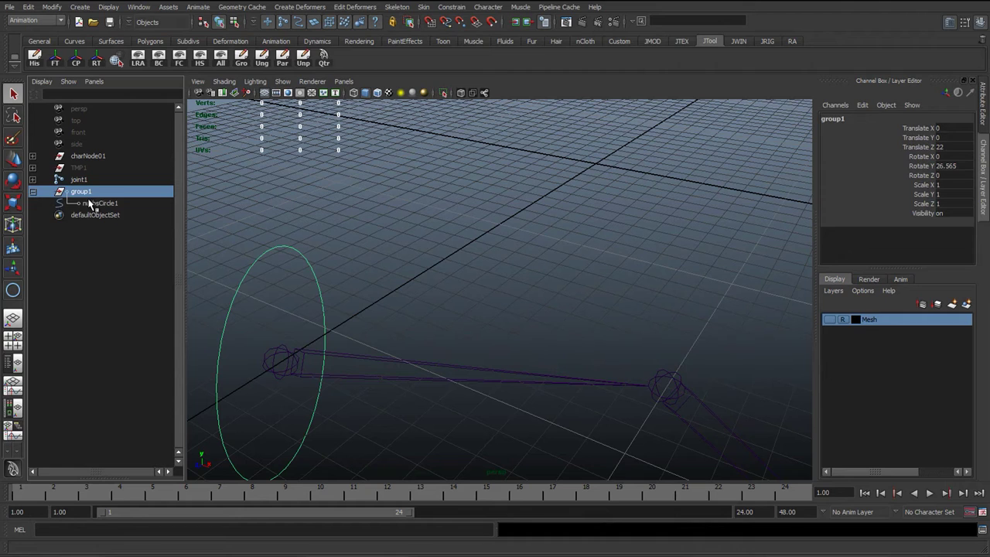
left_click(90, 202)
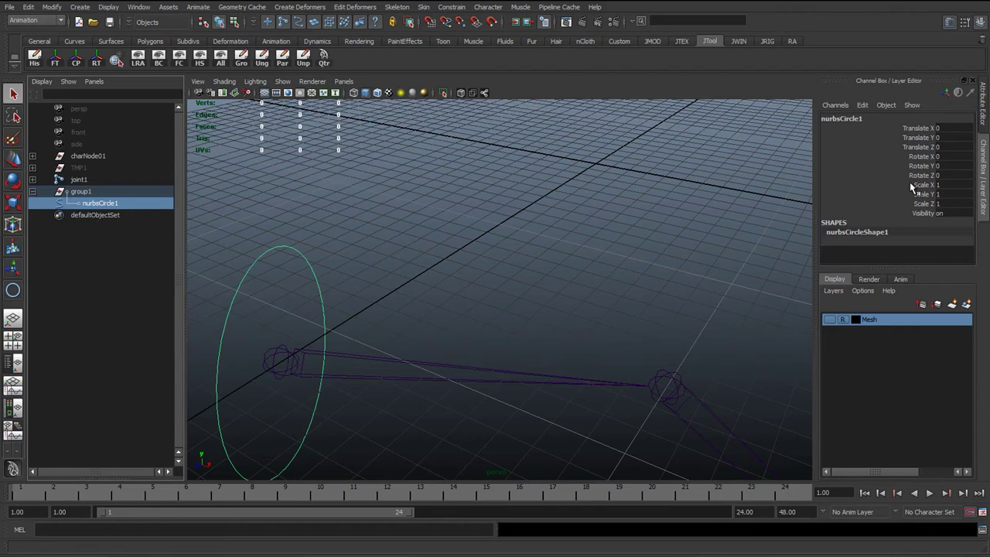
left_click(99, 193)
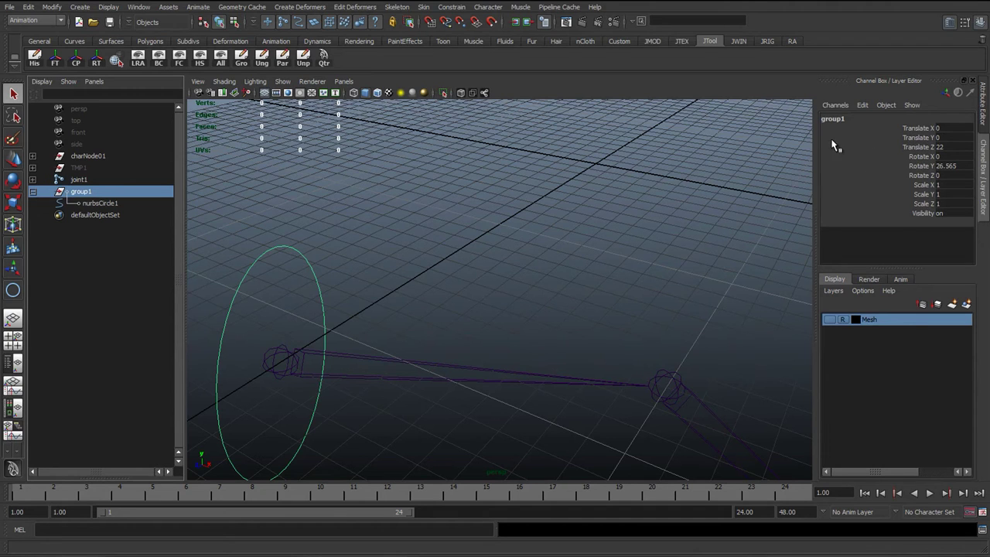
left_click_drag(925, 130, 920, 210)
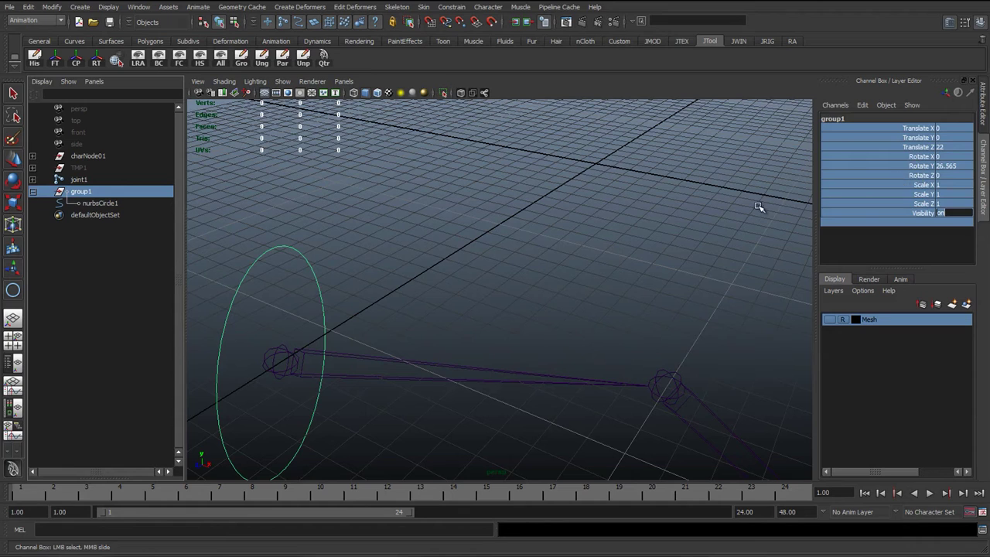
Compare the transform channels of nurbsCircle1 with those of its parent group1 by walking up and down the hierarchy
left_click(453, 227)
left_click(100, 203)
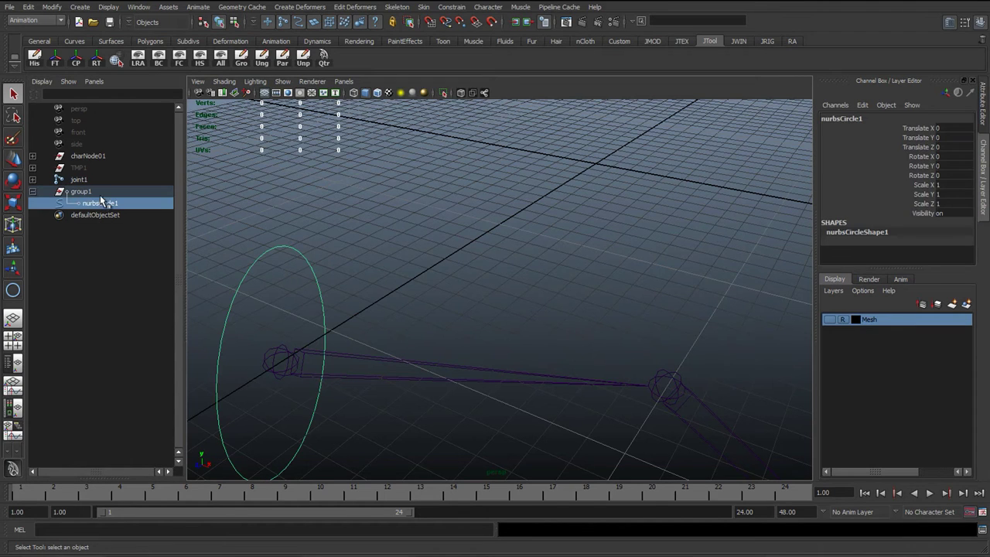
left_click(309, 310)
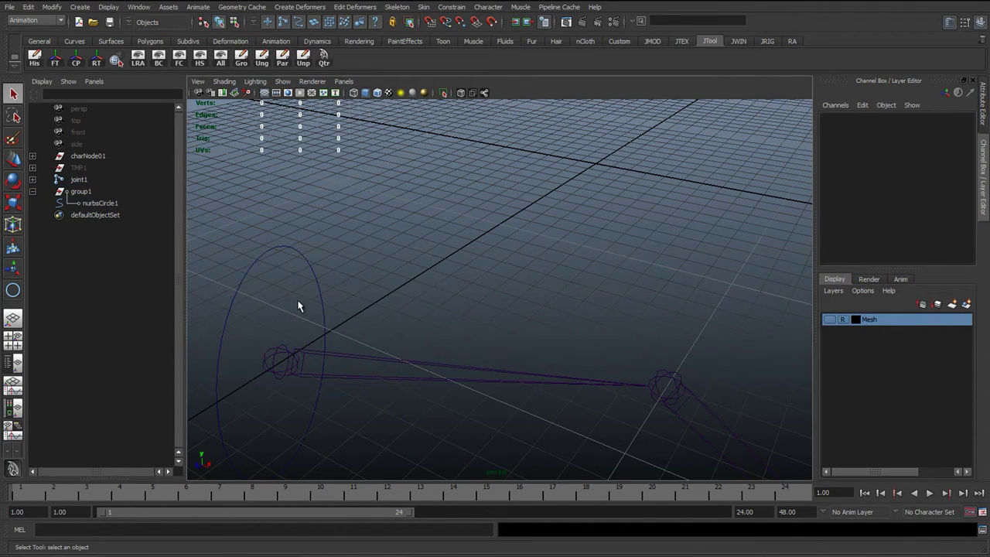
left_click_drag(329, 308, 342, 312)
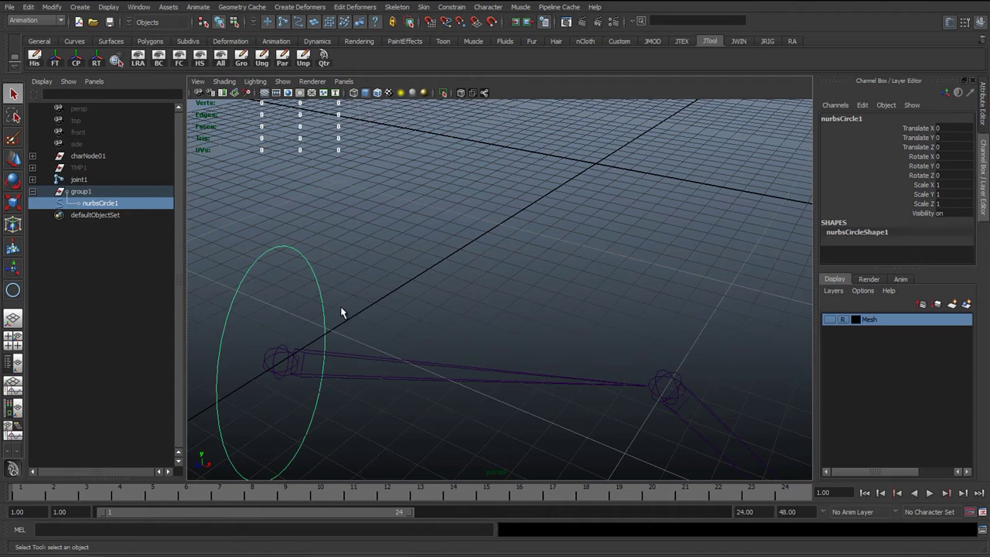
key("Up")
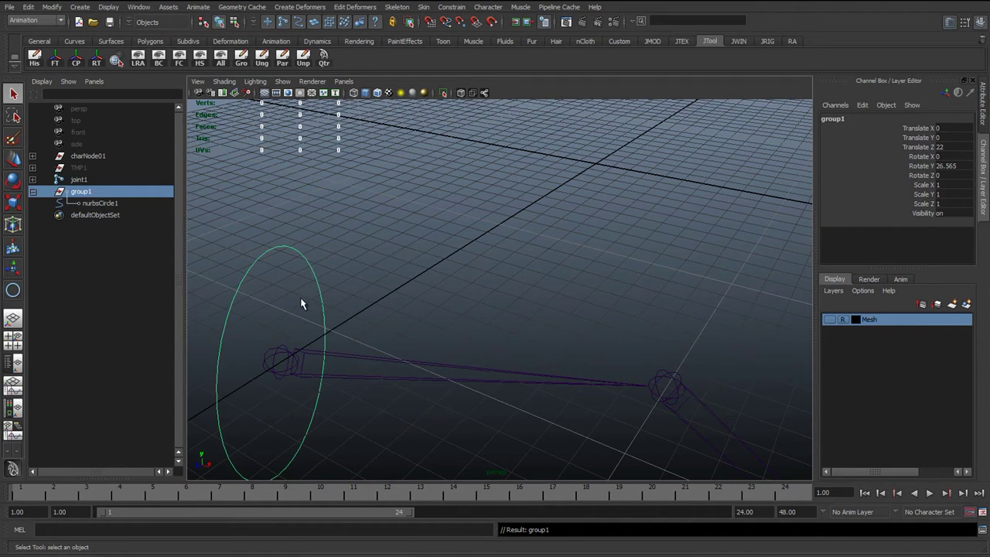
key("Down")
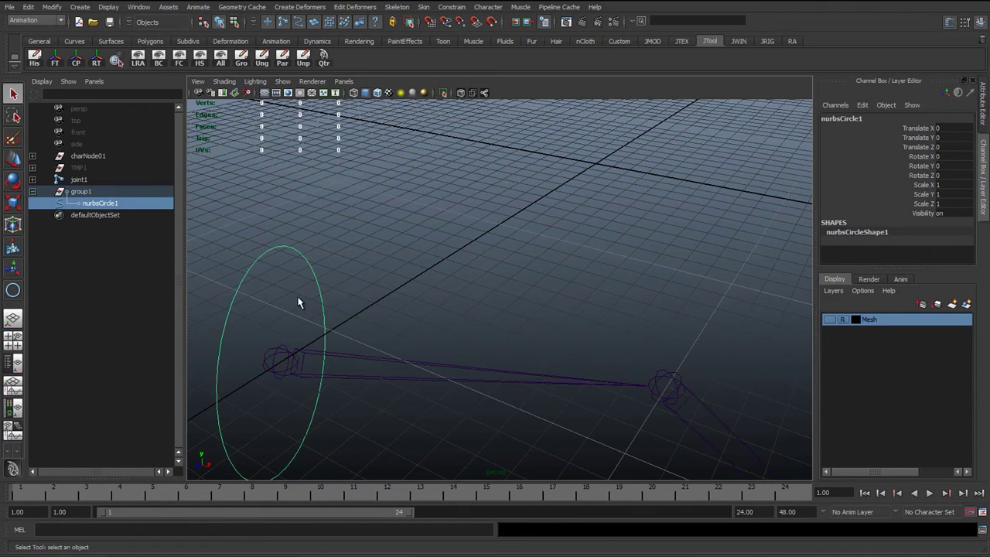
left_click_drag(299, 311, 367, 313)
Lock and hide all of group1's channels, from Translate X through Visibility
key("Up")
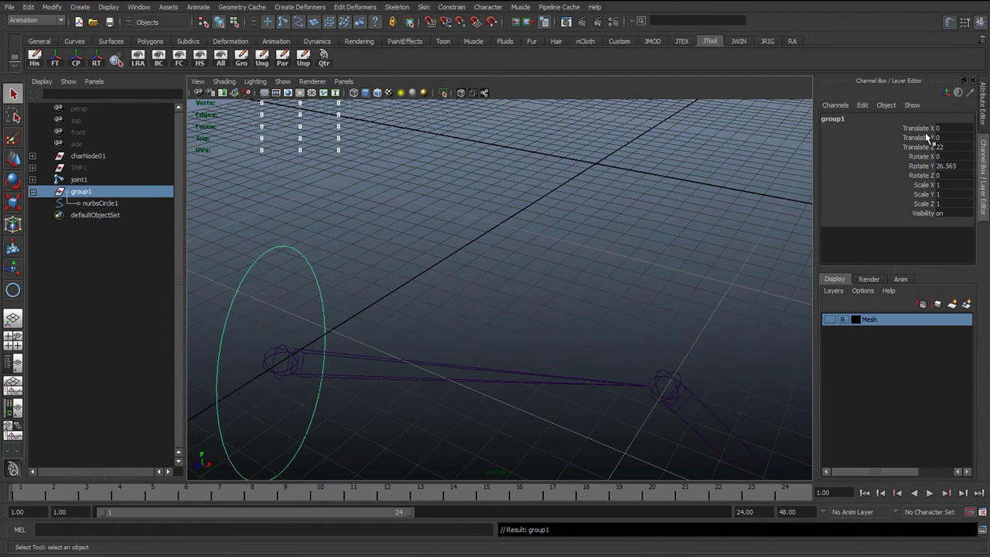
left_click_drag(902, 128, 902, 208)
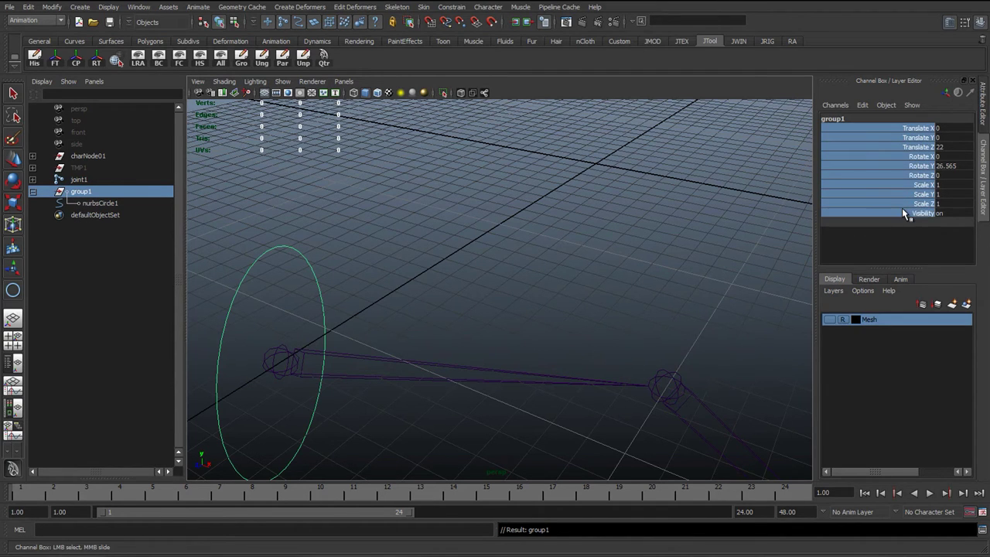
right_click(901, 208)
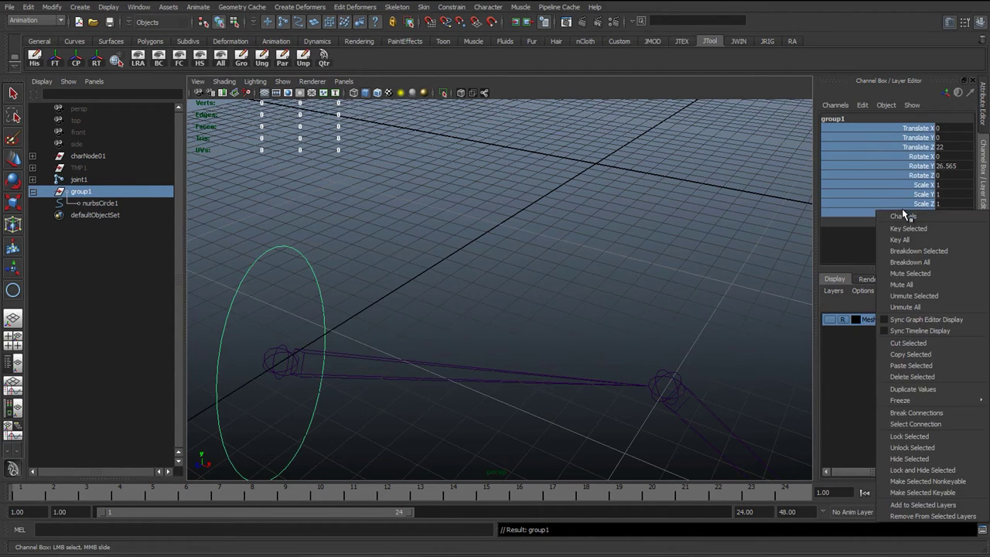
left_click(922, 471)
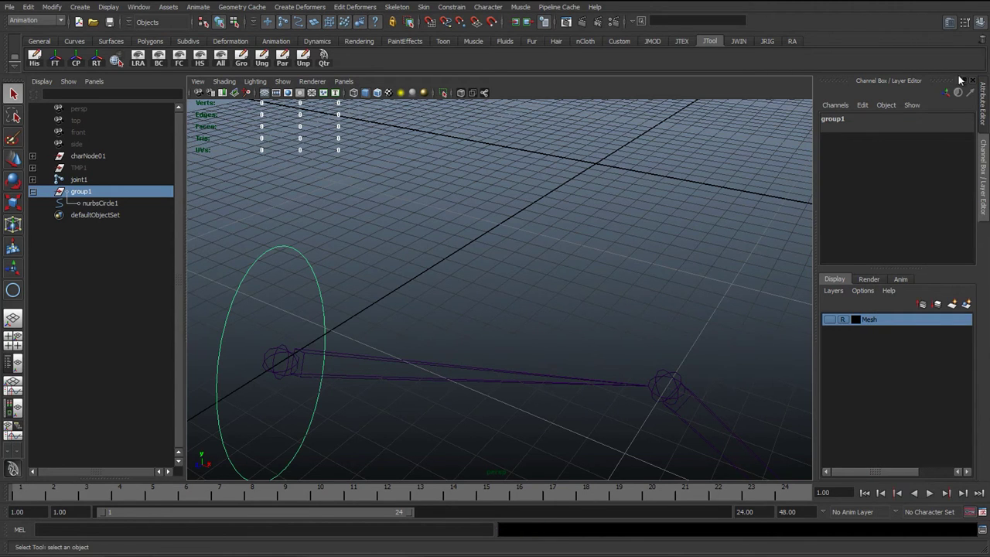
Check the available channels of group1 and nurbsCircle1, collapsing and expanding the group in the hierarchy
left_click(595, 273)
left_click(76, 192)
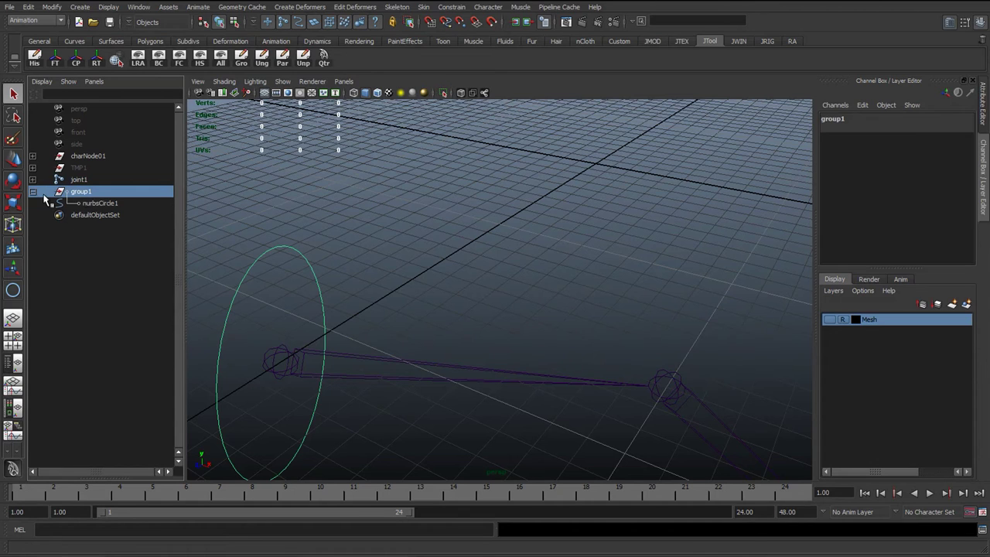
left_click(97, 204)
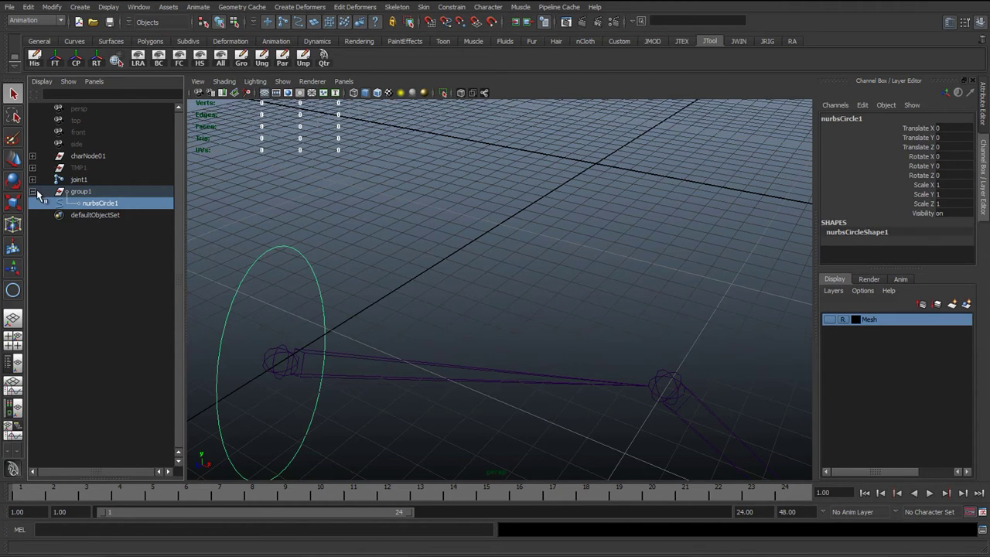
left_click(33, 191)
left_click(82, 191)
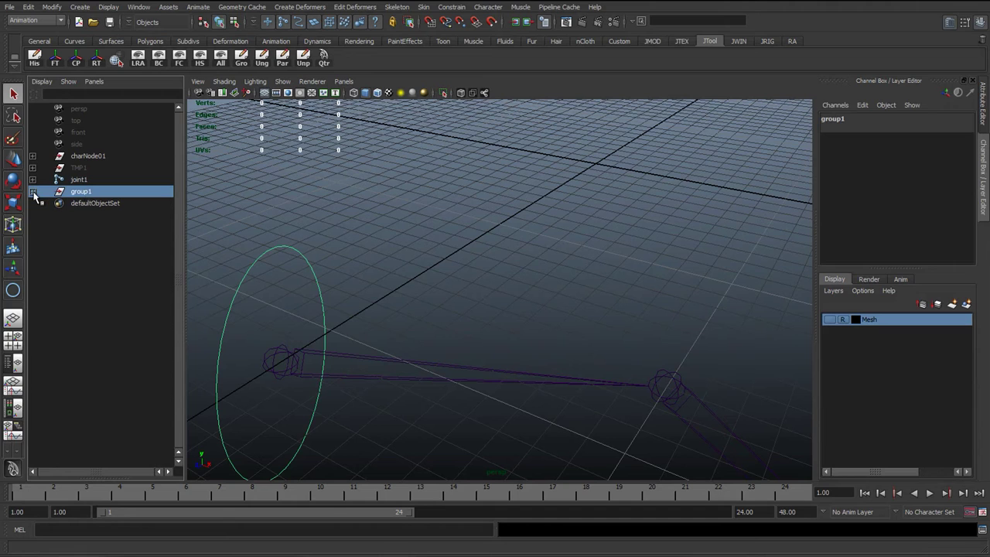
left_click(33, 192)
left_click(33, 192)
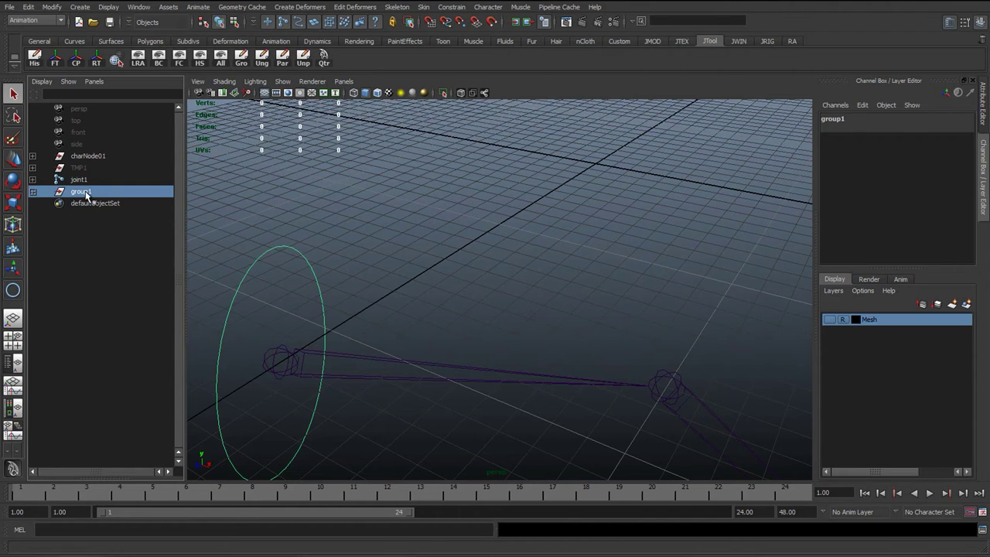
left_click(33, 192)
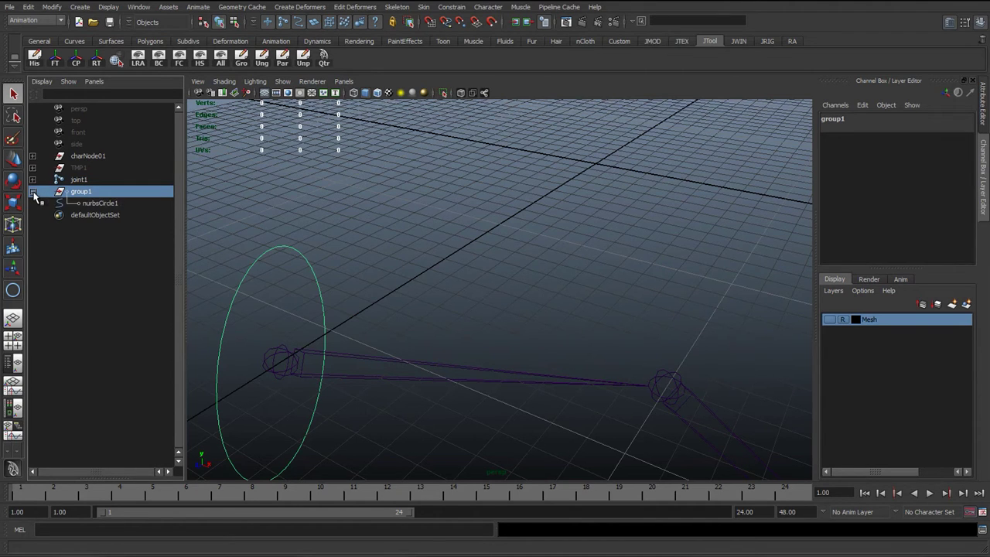
Parent joint1 under nurbsCircle1 so the circle control drives the joint chain
left_click(100, 204)
left_click_drag(300, 336, 327, 252, "alt")
key("e")
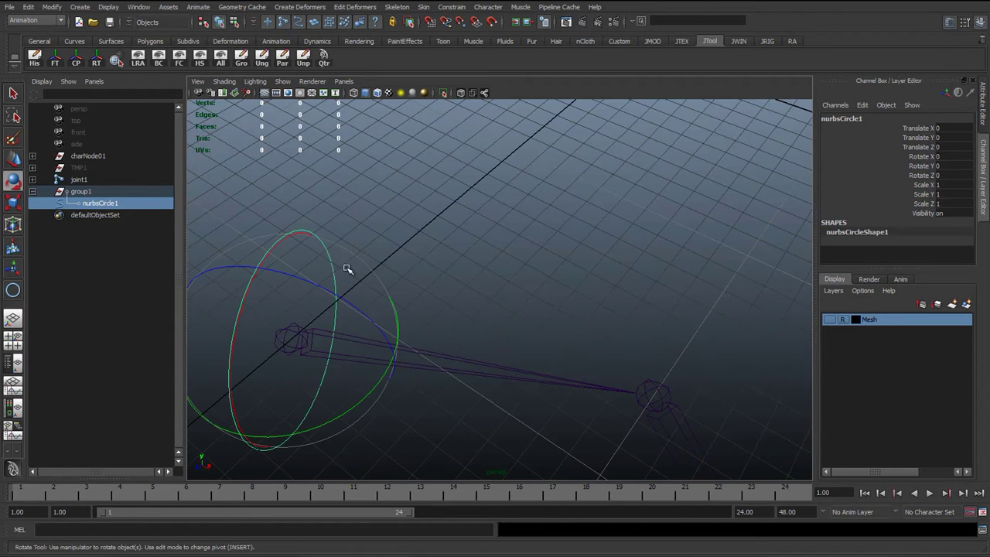
key("q")
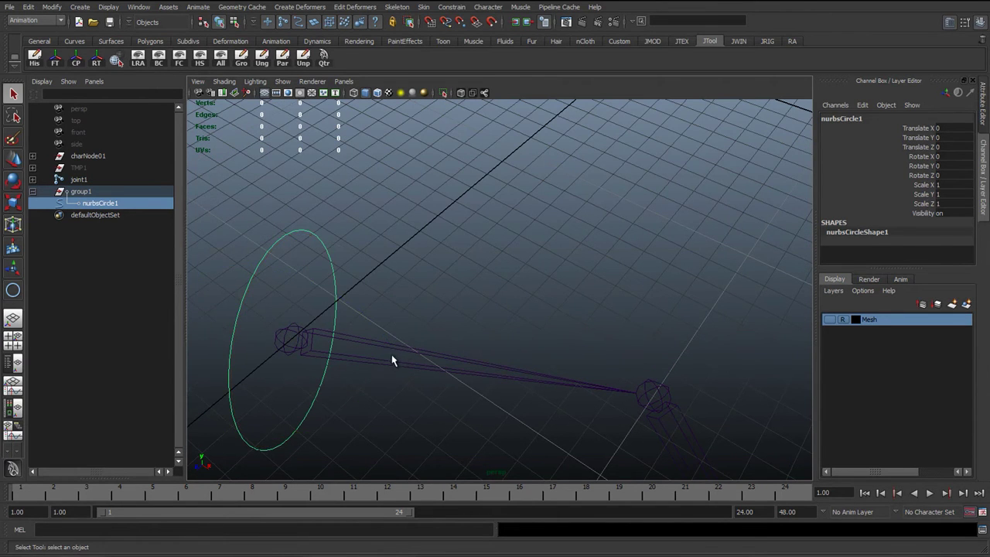
left_click_drag(394, 358, 471, 252, "alt")
left_click(380, 274, "shift")
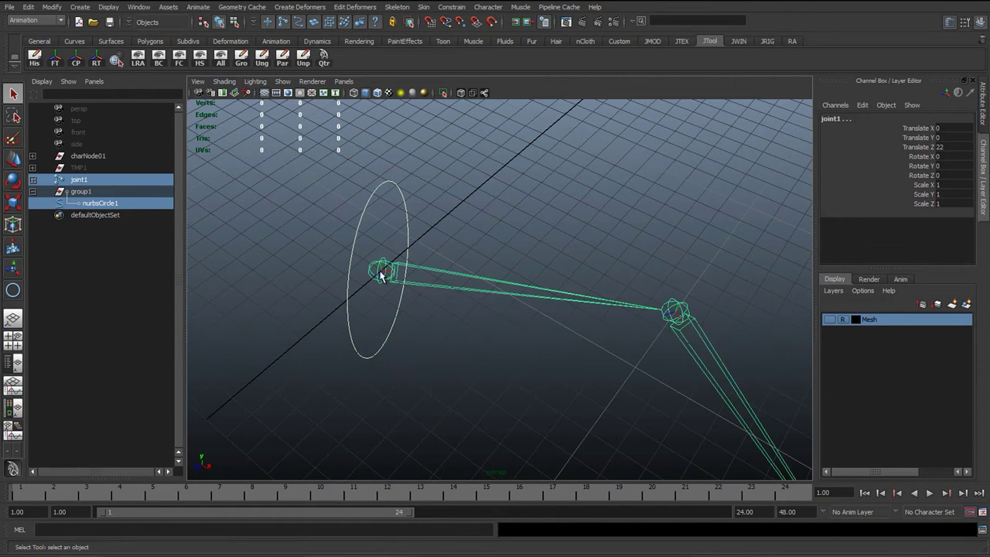
left_click(407, 238, "shift")
left_click(407, 237, "shift")
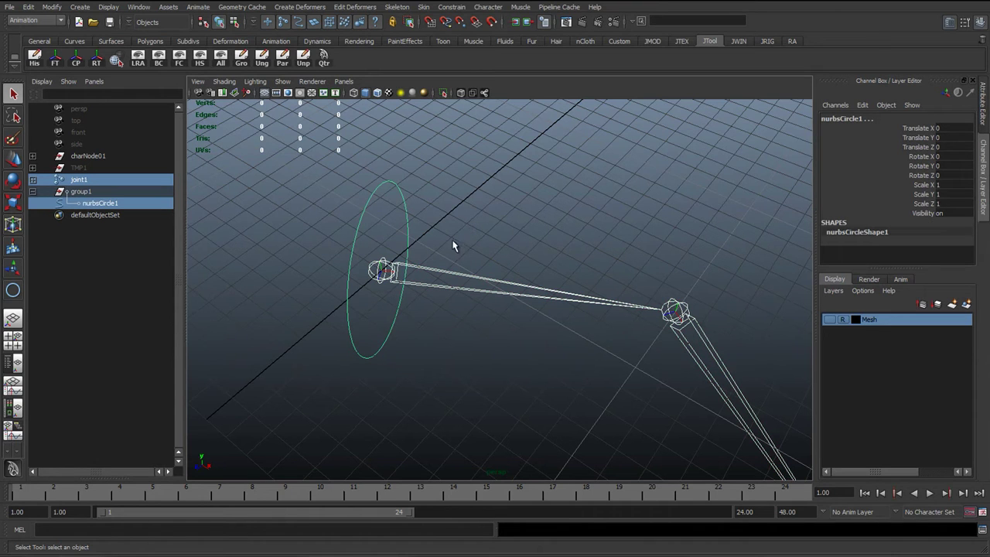
key("p")
Test-rotate nurbsCircle1 about its X axis to check how the joint chain follows, and undo the rotation
key("Up")
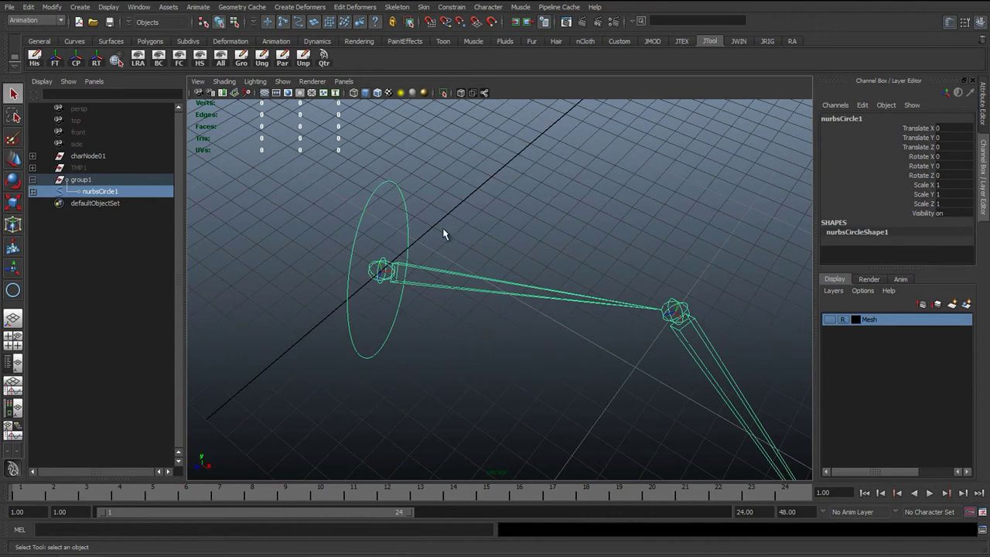
left_click_drag(438, 287, 330, 323, "alt")
key("e")
left_click(563, 234)
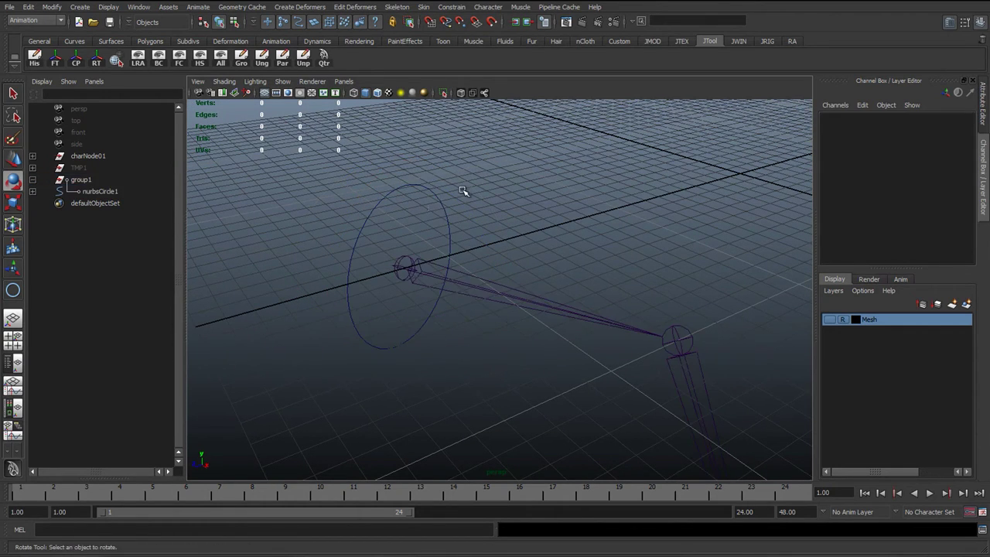
left_click(444, 209)
left_click_drag(393, 277, 412, 243, "alt")
key("ctrl+z")
left_click_drag(502, 132, 493, 321, "alt")
left_click_drag(614, 191, 521, 320)
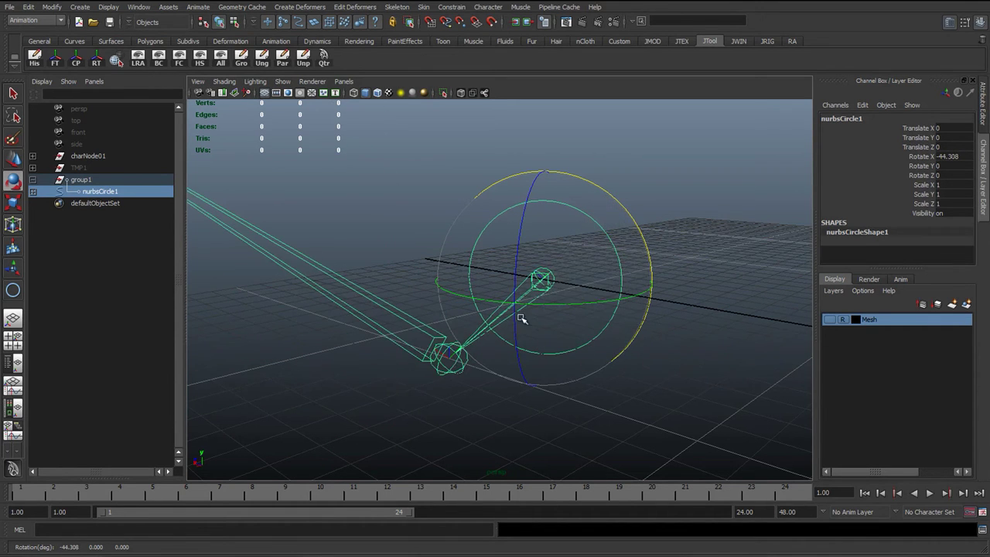
left_click_drag(529, 371, 562, 219, "alt")
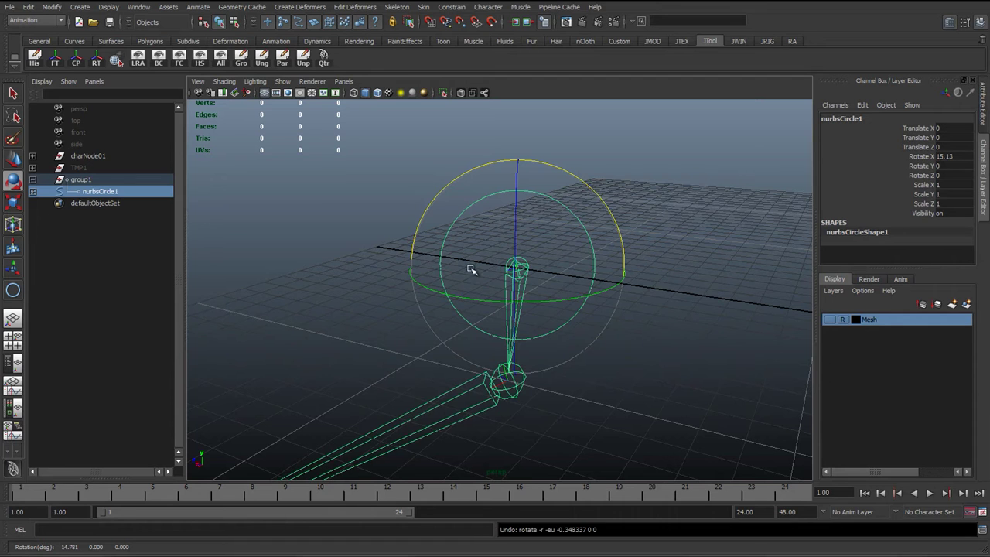
Delete group1 together with nurbsCircle1 and the joint chain parented under it
left_click_drag(471, 270, 570, 245, "alt")
left_click(570, 245)
left_click(100, 191)
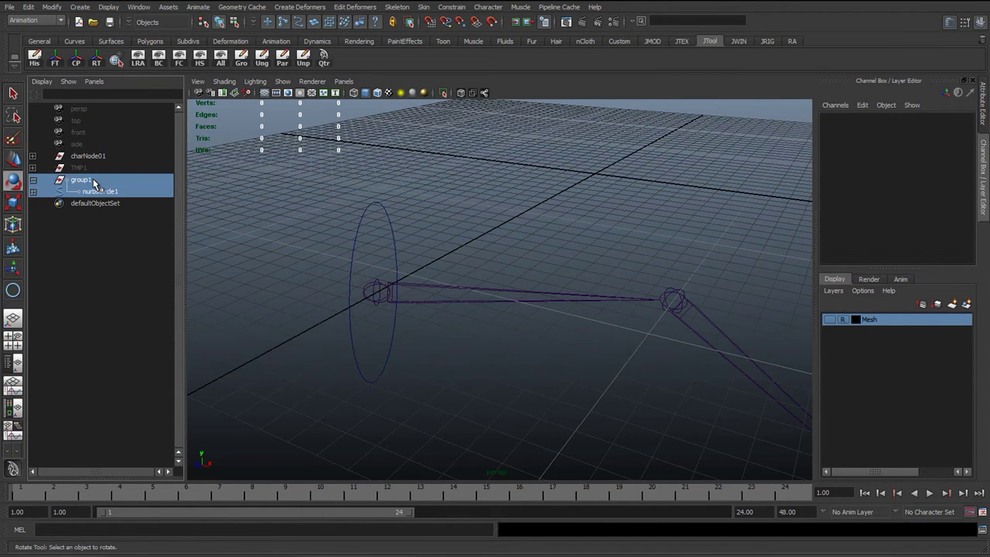
key("Delete")
Examine the arm rig's wrist control cc_l_wrist_01, checking its rotation and translation axes and its channel values
middle_click_drag(188, 221, 573, 328, "alt")
right_click_drag(572, 329, 511, 309, "alt")
middle_click_drag(511, 310, 480, 288, "alt")
left_click_drag(376, 323, 373, 265, "alt")
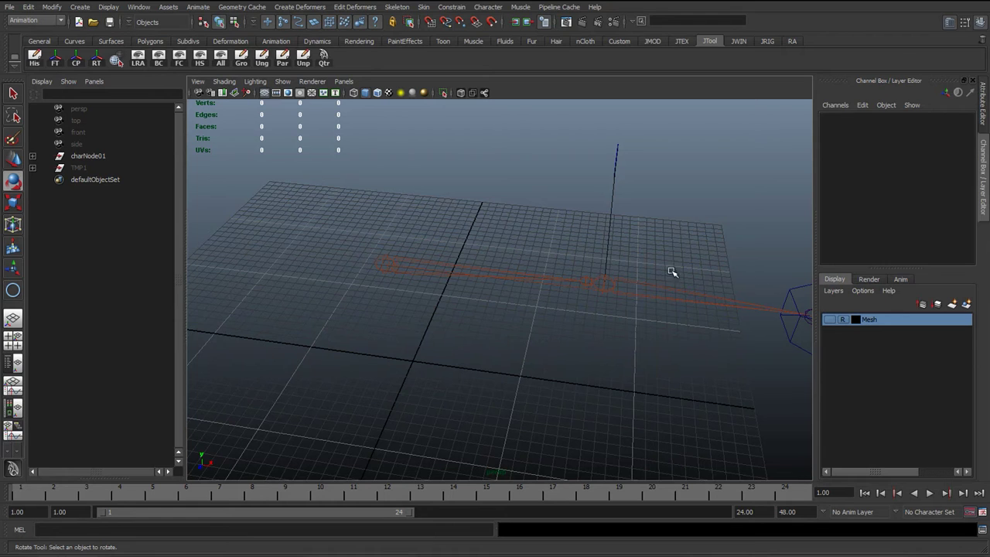
left_click_drag(673, 271, 601, 292, "alt")
left_click(713, 264)
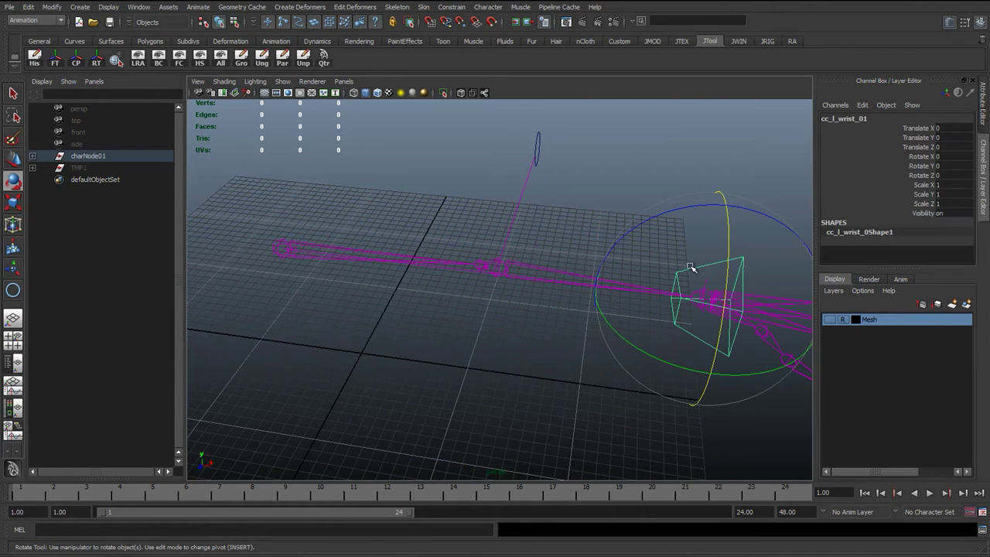
key("w")
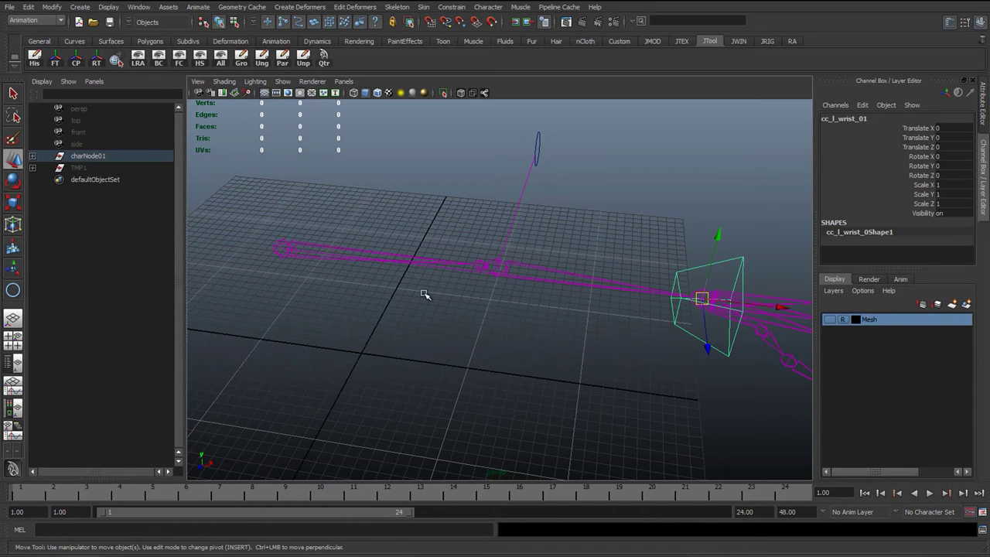
left_click_drag(426, 289, 469, 297, "alt")
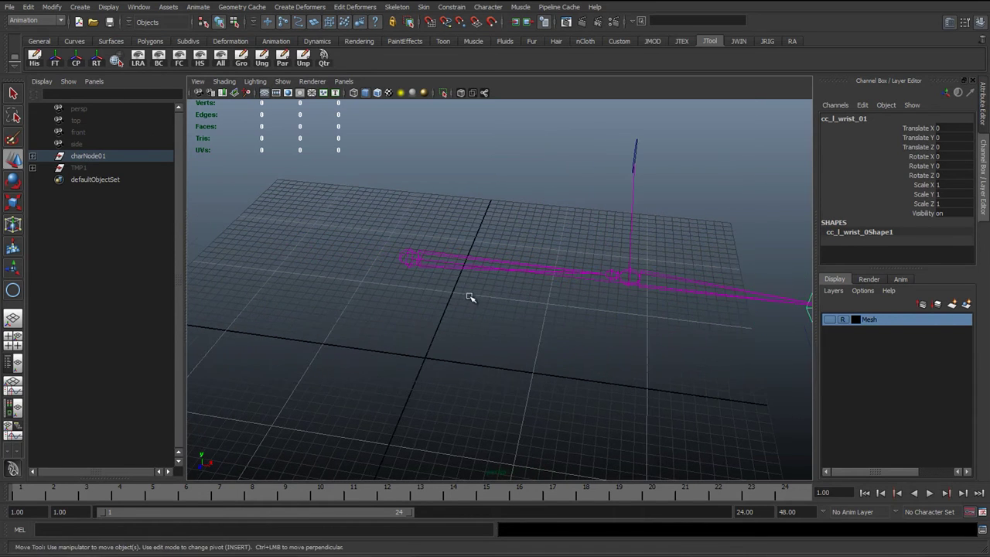
Create a polygon cylinder at the centre of the grid
left_click(150, 41)
left_click(77, 59)
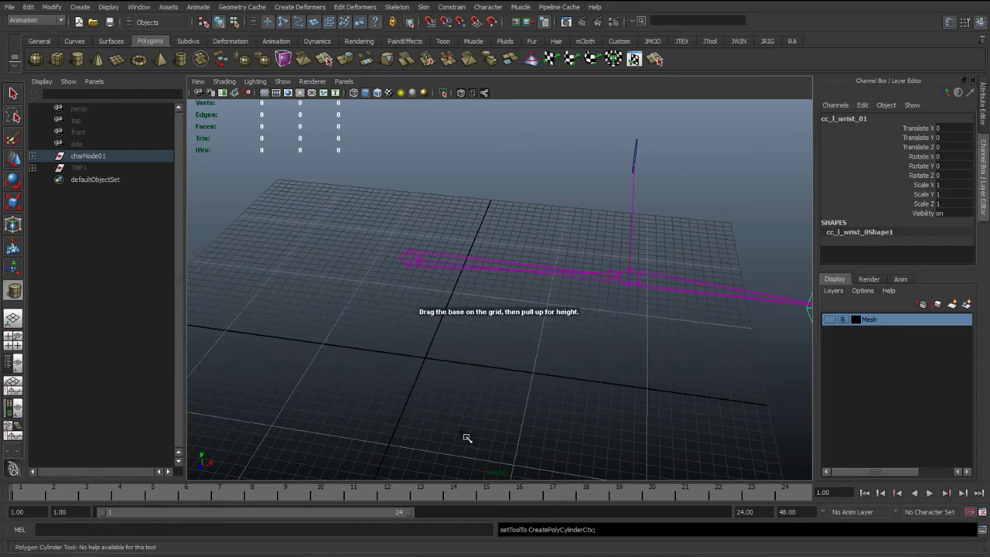
left_click_drag(468, 436, 487, 343, "alt")
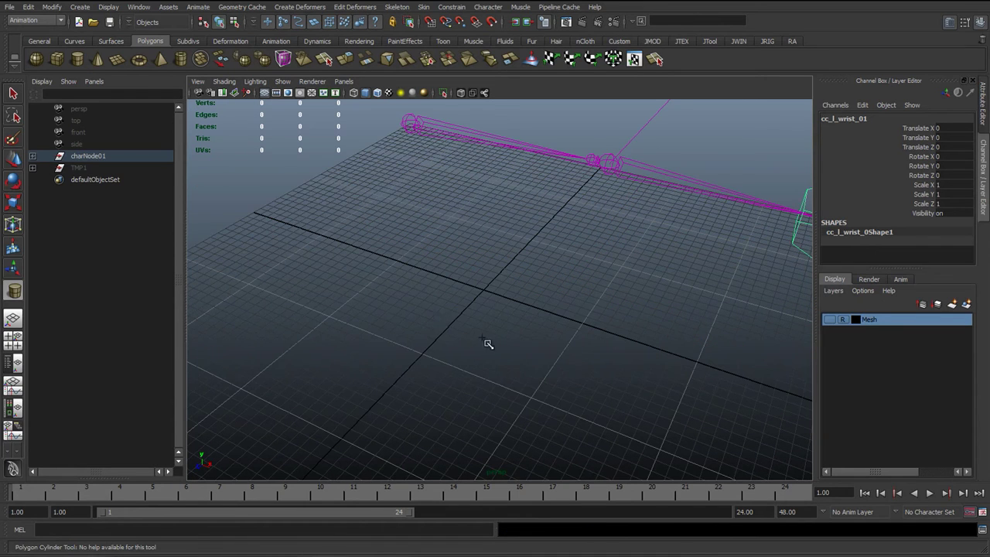
left_click(485, 289)
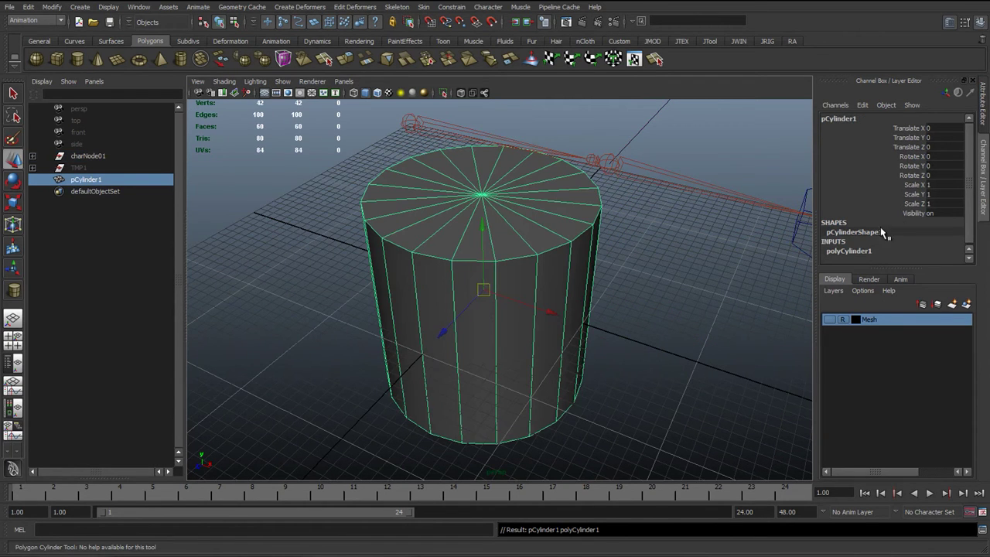
Set the cylinder's Subdivisions Axis to 8
left_click(849, 250)
scroll(939, 232, "down", 2)
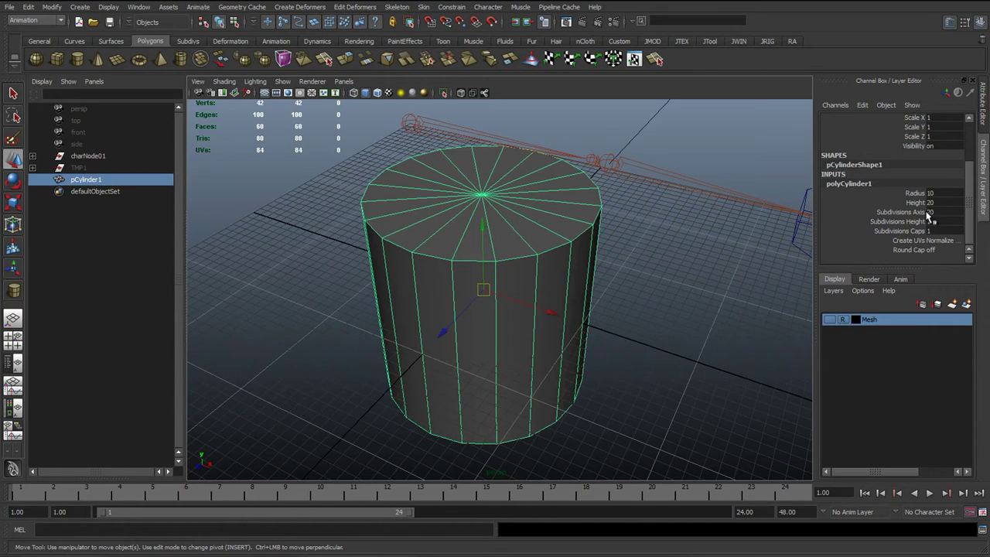
double_click(928, 213)
type("8")
key("Return")
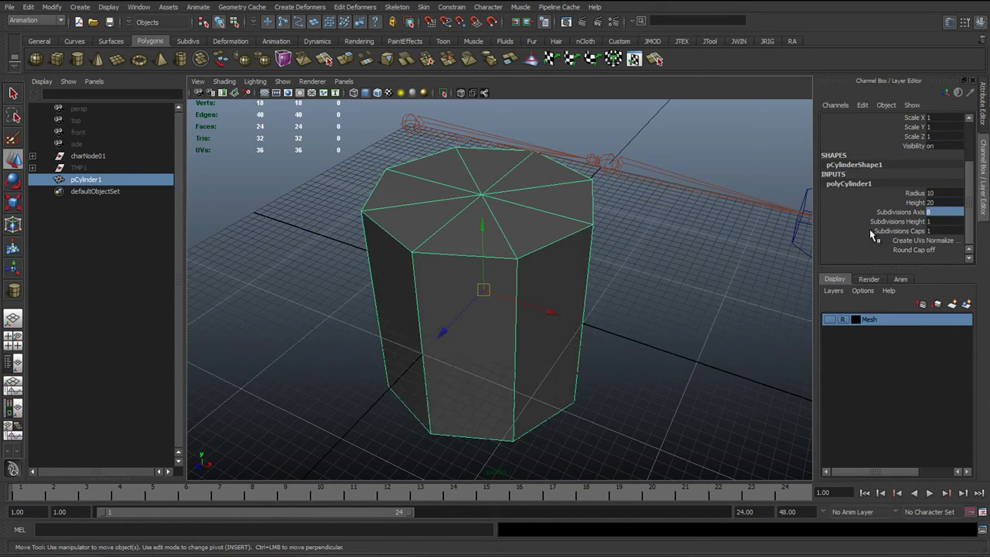
Scale the cylinder uniformly to about 0.429, frame it in the view and deselect it
left_click_drag(652, 274, 632, 286, "alt")
middle_click_drag(540, 251, 529, 317, "alt")
key("r")
left_click(550, 291)
left_click(475, 287)
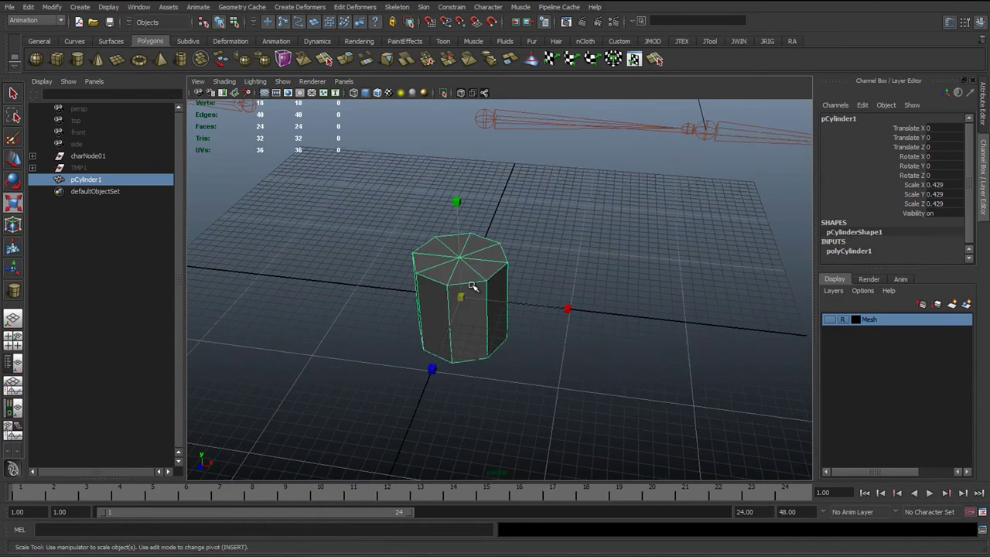
key("f")
left_click(367, 251)
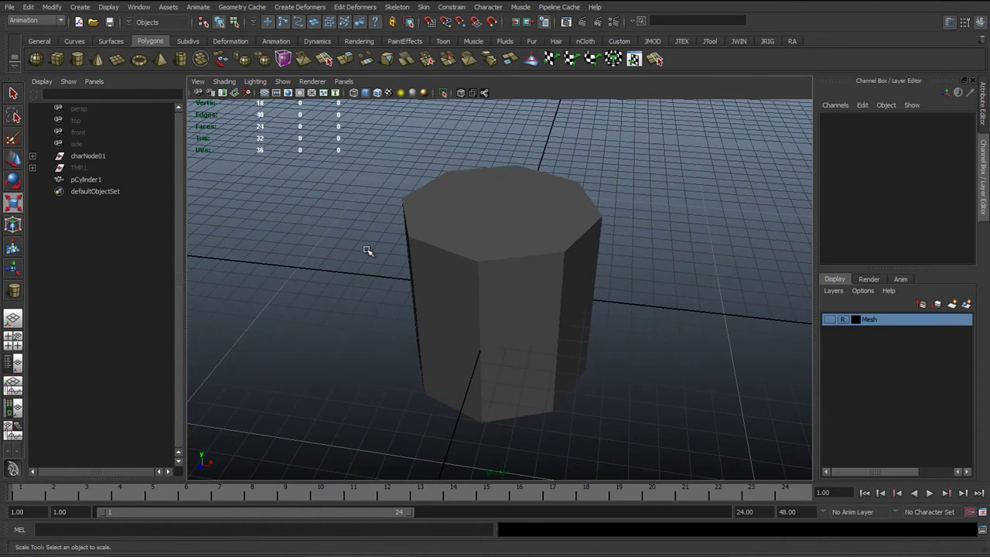
Activate the EP Curve tool and check that its curve degree is 1 Linear
left_click(72, 39)
left_click(76, 61)
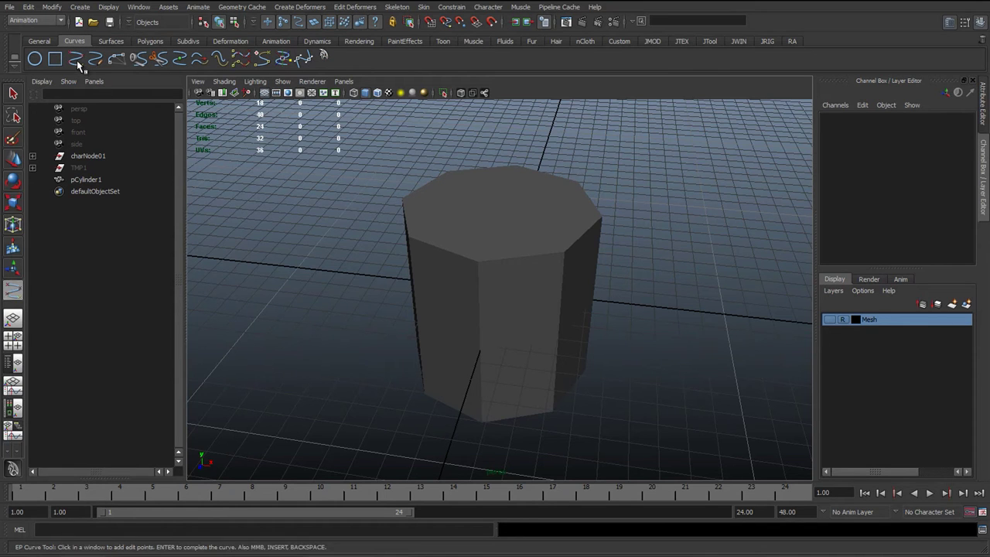
double_click(77, 60)
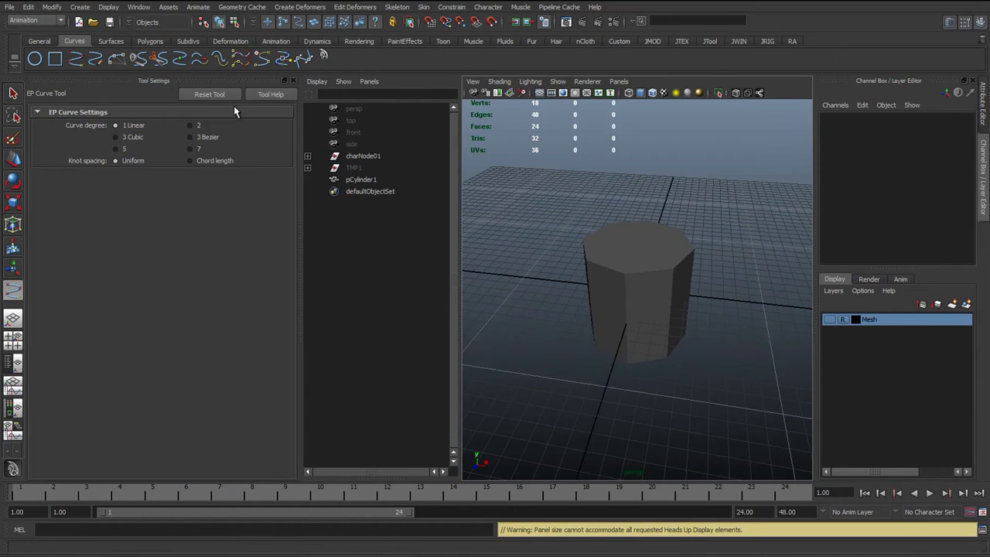
left_click(293, 81)
Clear the Script Editor's command history and move the editor off the viewport
key("space")
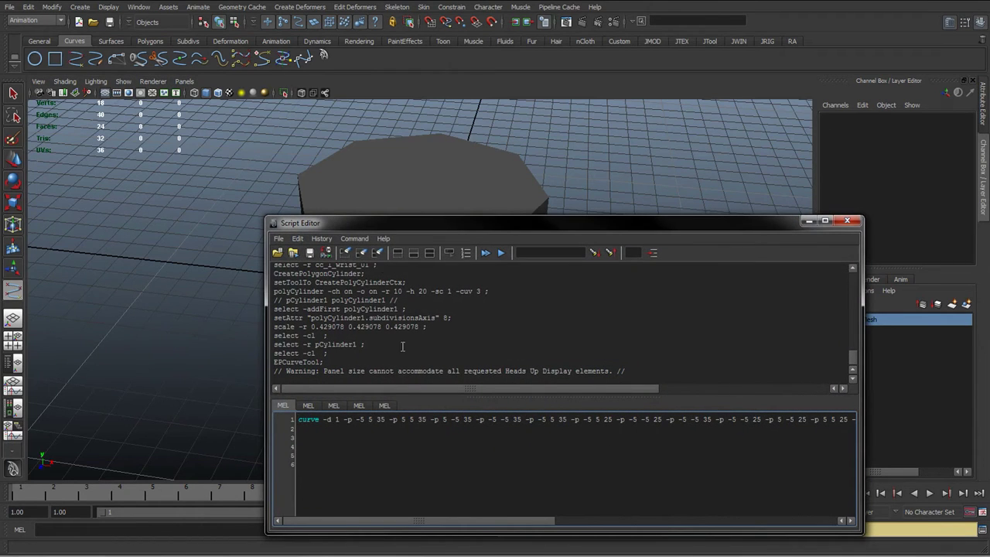
left_click(346, 253)
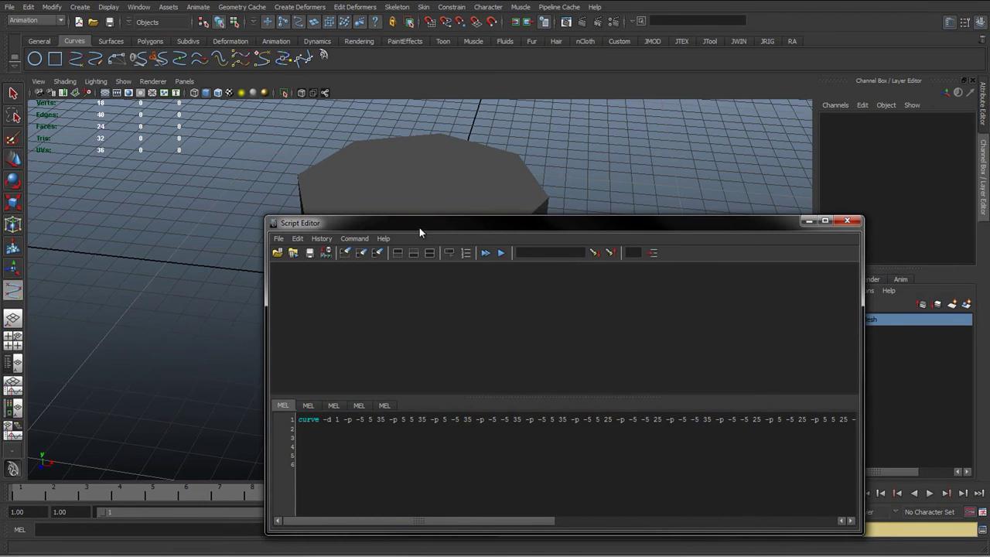
left_click_drag(419, 224, 0, 271)
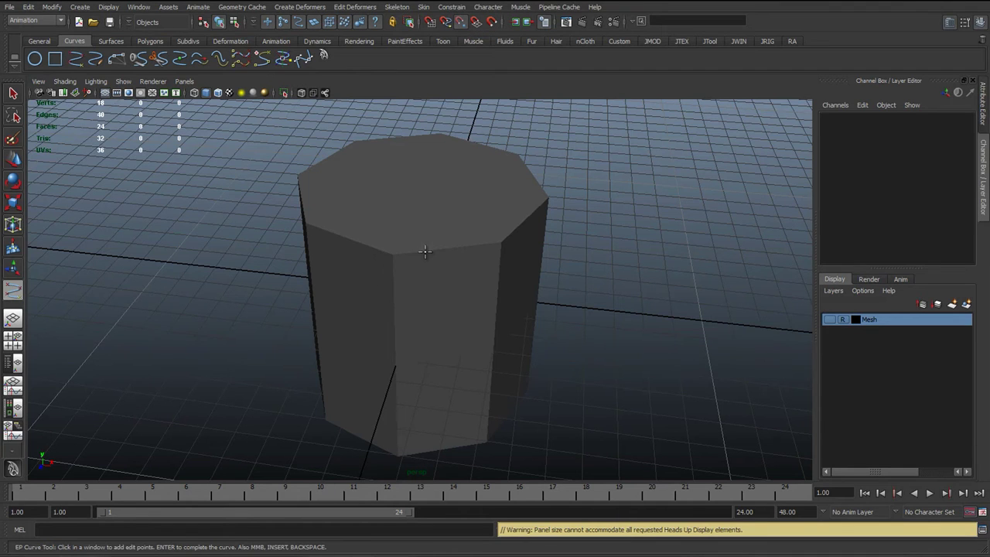
Start a linear EP curve at a top corner of the cylinder and trace the edges of its first side faces, snapping to the vertices
left_click(425, 252)
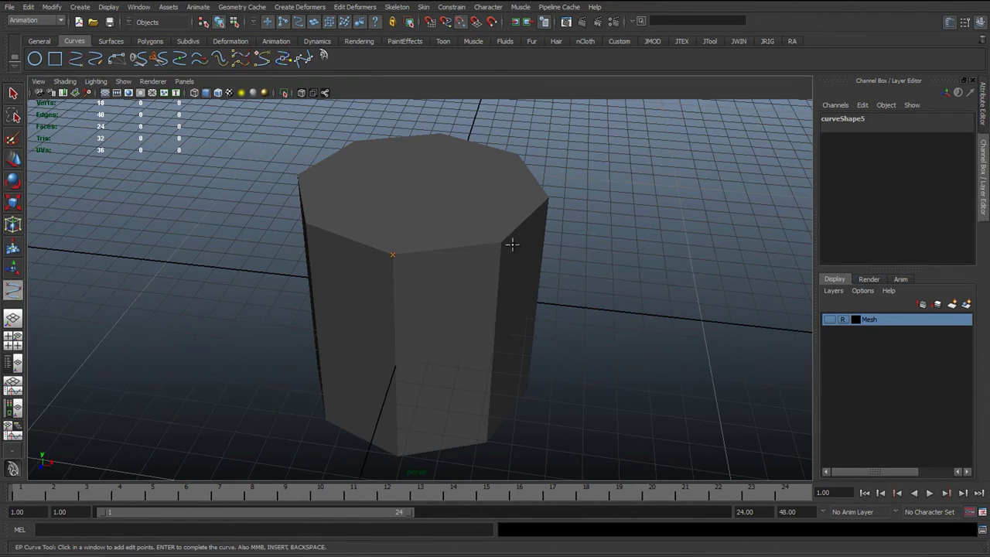
mouse_move(490, 358)
left_mouse_down("alt")
mouse_move(420, 349)
mouse_move(387, 433)
left_mouse_up("alt")
left_click(383, 451)
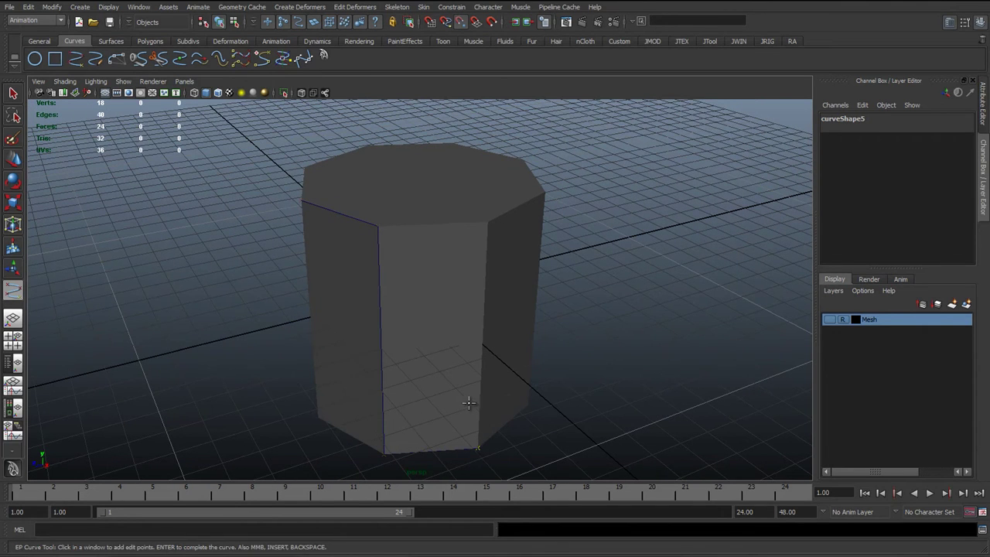
left_click(487, 222)
left_click_drag(546, 299, 470, 392, "alt")
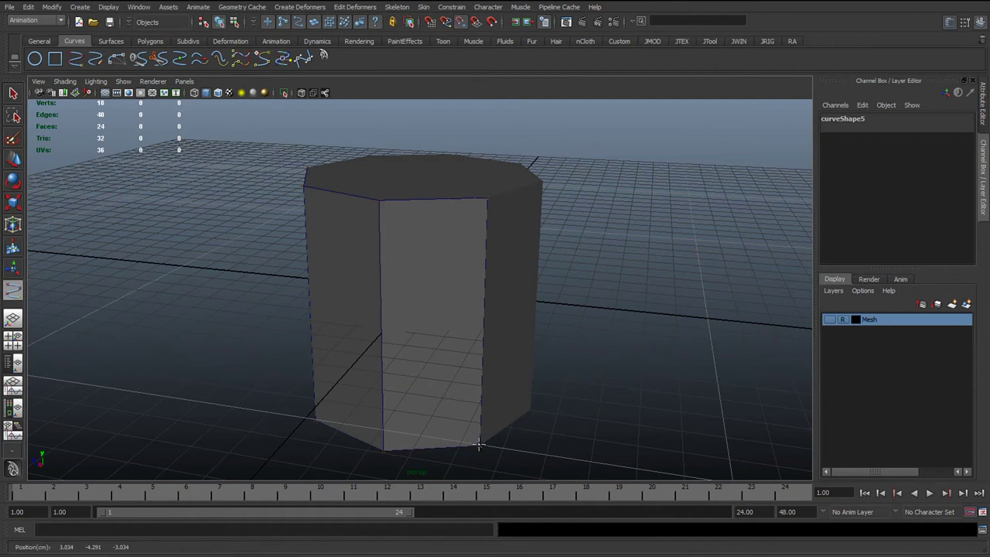
left_click_drag(464, 447, 492, 439, "alt")
left_click(506, 204)
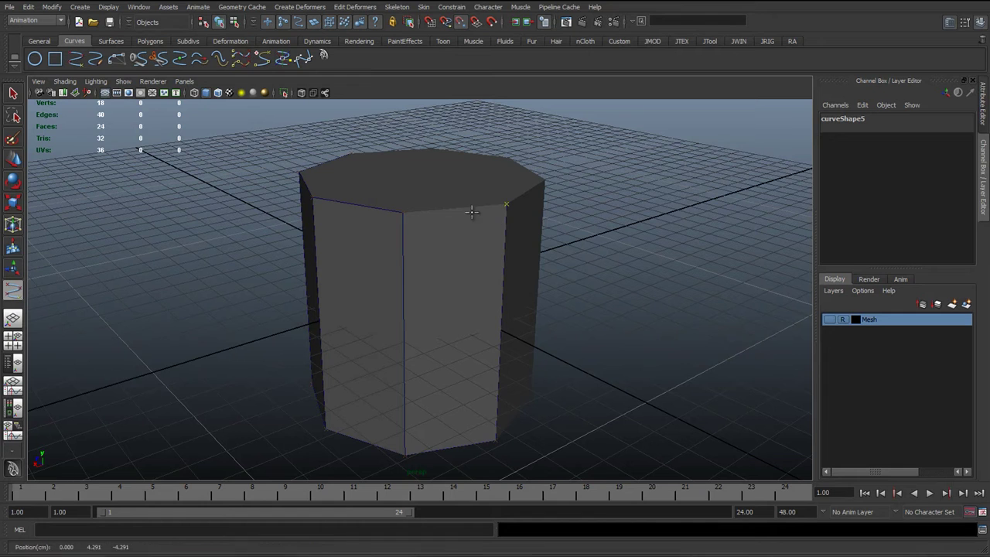
left_click(403, 213)
left_click_drag(419, 247, 384, 246, "alt")
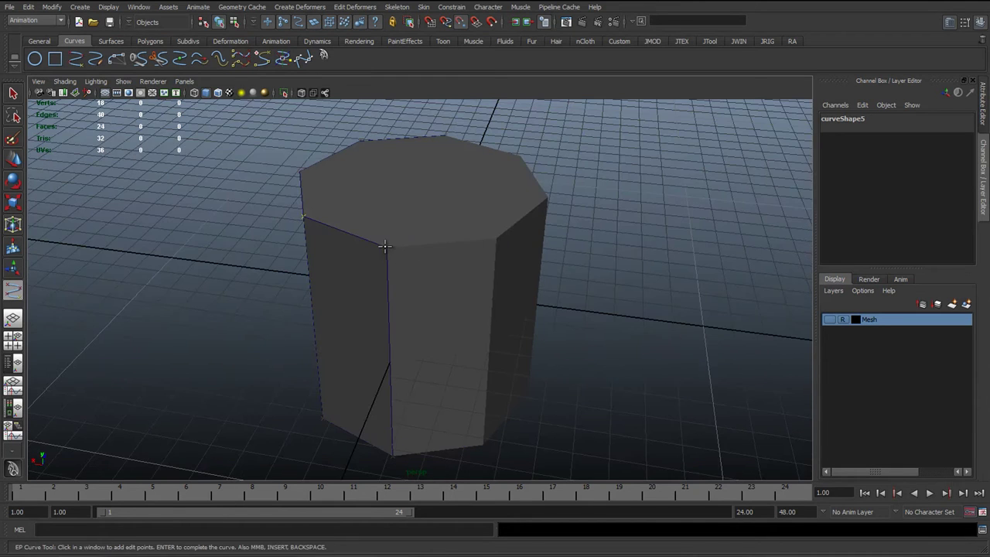
left_click(494, 240)
left_click_drag(473, 307, 443, 252, "alt")
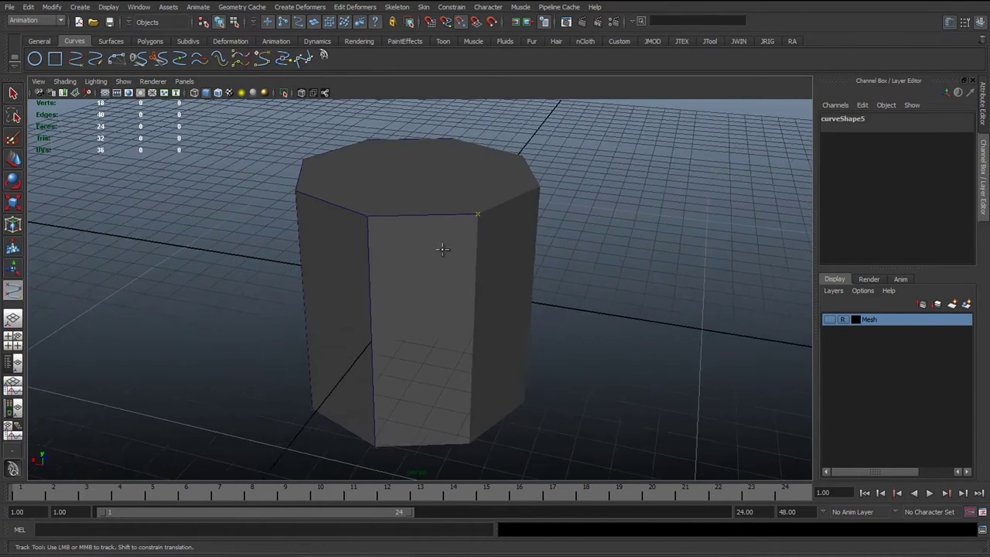
middle_click_drag(442, 250, 414, 176, "alt")
left_click(443, 375)
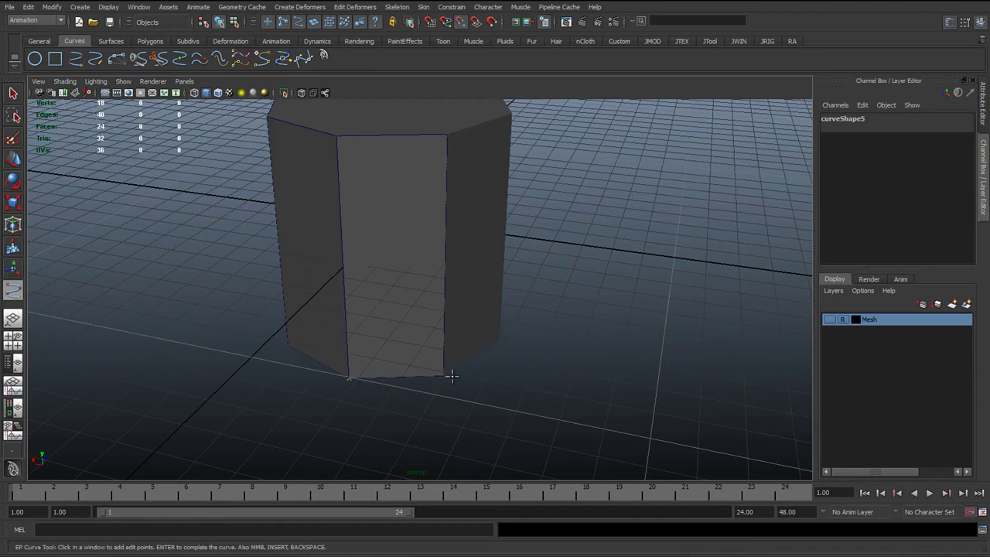
Continue the curve around the cylinder's remaining vertical and rim edges until all are traced, and finish the curve
left_click_drag(494, 364, 446, 369, "alt")
left_click(486, 360)
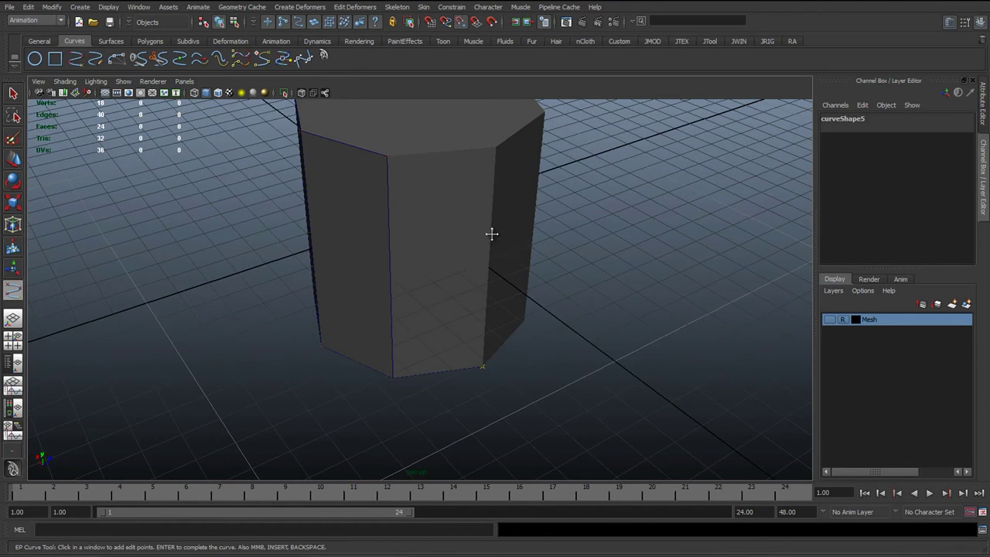
middle_click_drag(489, 219, 462, 275, "alt")
left_click(353, 224)
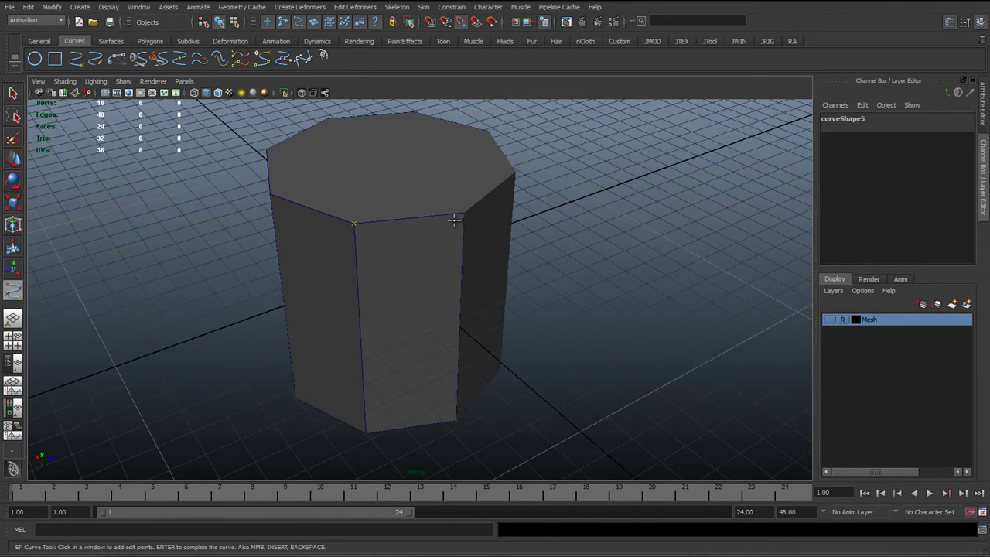
mouse_move(453, 217)
left_mouse_down("alt")
mouse_move(444, 225)
mouse_move(464, 201)
left_mouse_up("alt")
left_click(474, 204)
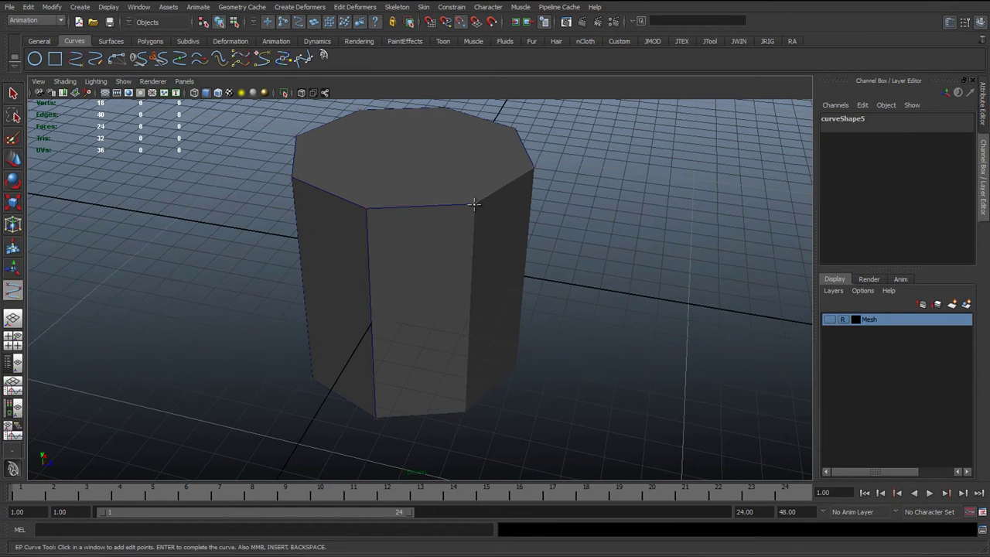
left_click(375, 417)
left_click_drag(500, 398, 480, 407, "alt")
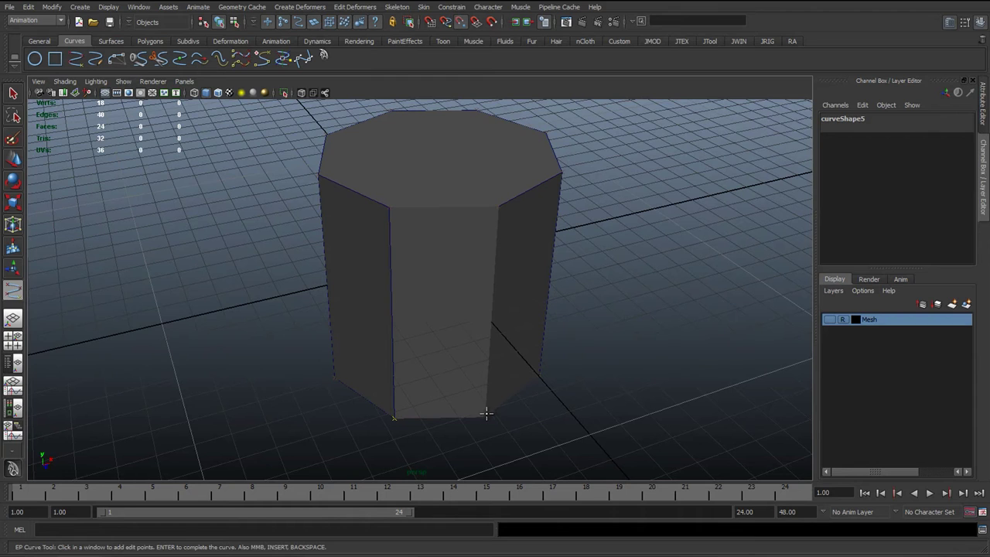
left_click(497, 206)
left_click(392, 209)
left_click_drag(392, 209, 455, 280, "alt")
left_click(399, 192)
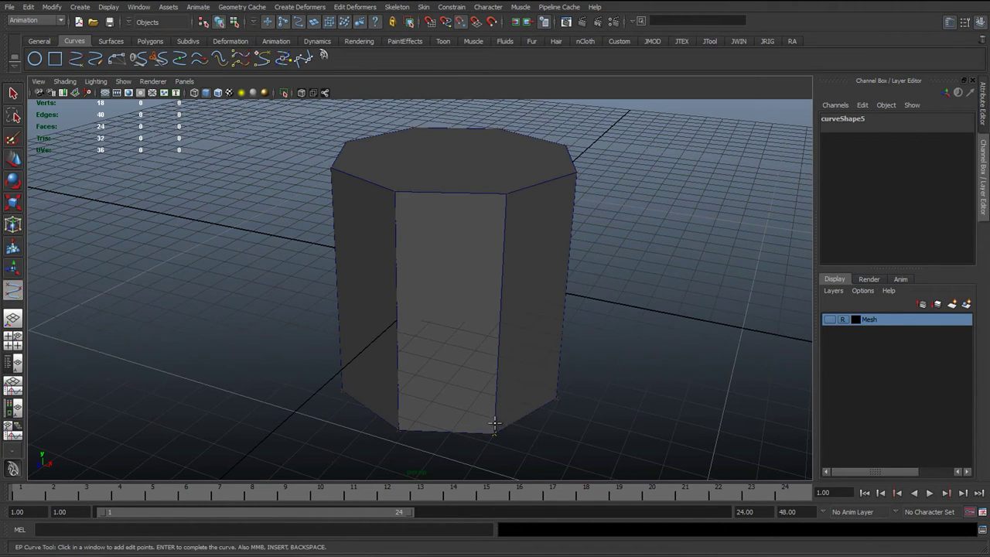
left_click_drag(562, 439, 602, 442, "alt")
key("r")
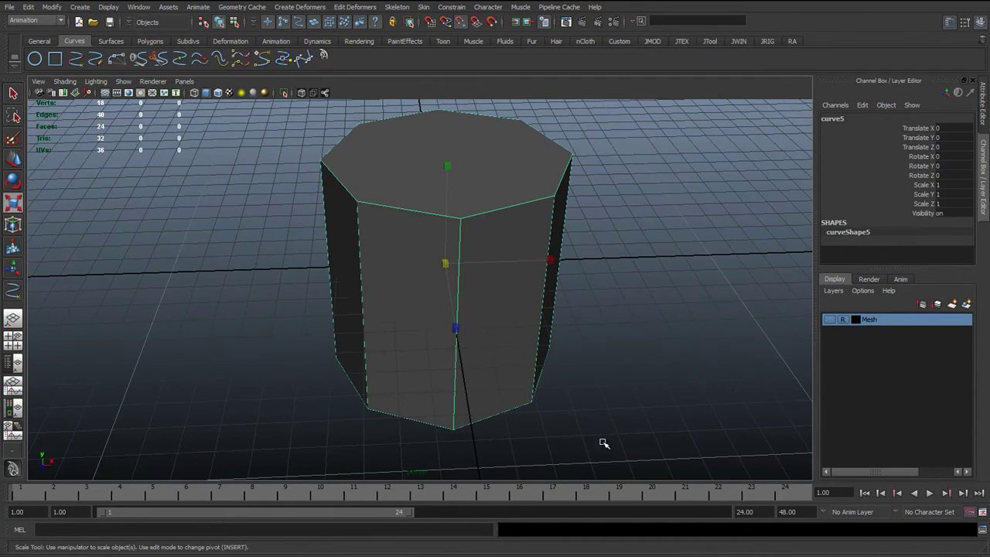
key("w")
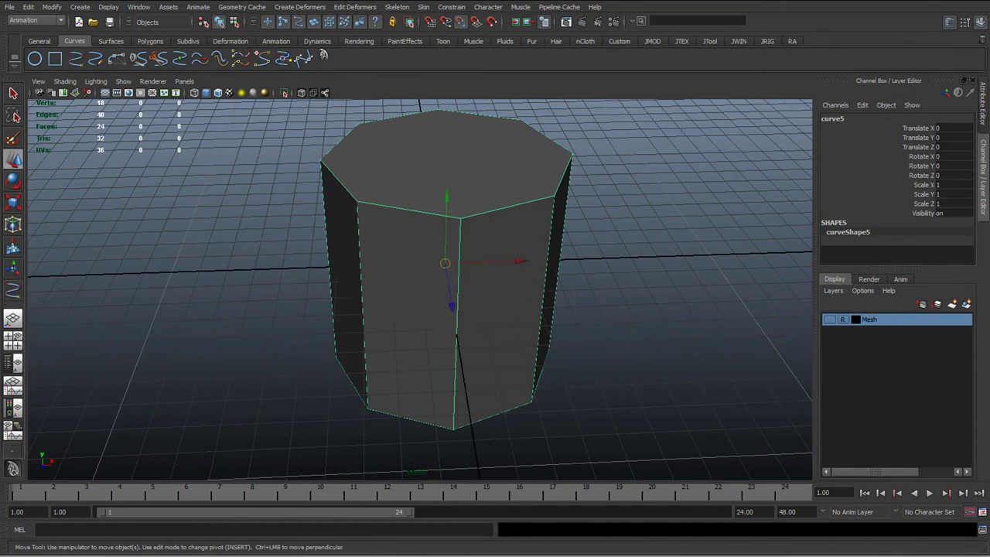
Copy the new curve command from the Script Editor history and paste it below the existing curve command in the MEL script
left_click_drag(0, 232, 580, 173)
left_click(181, 230)
left_click_drag(180, 230, 163, 211)
key("ctrl+c")
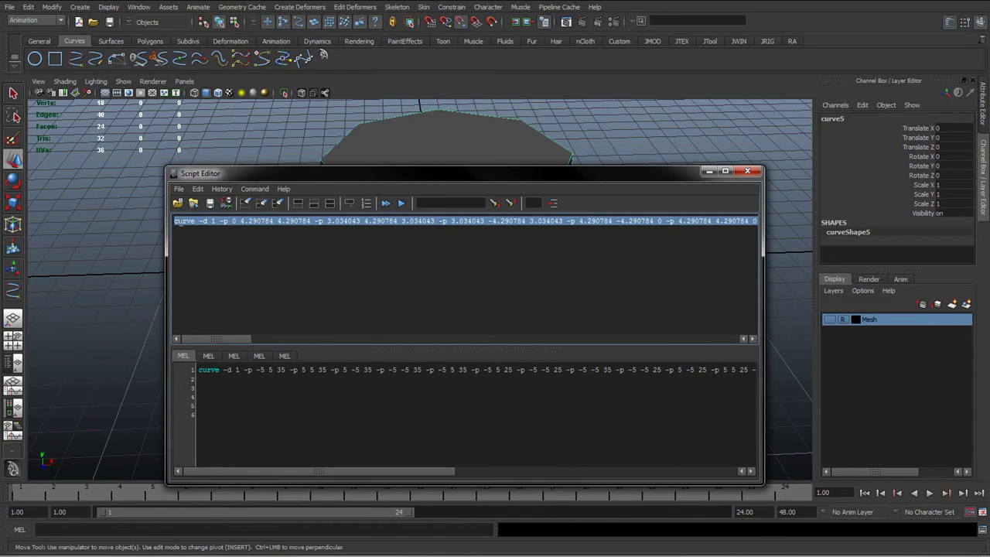
left_click(211, 380)
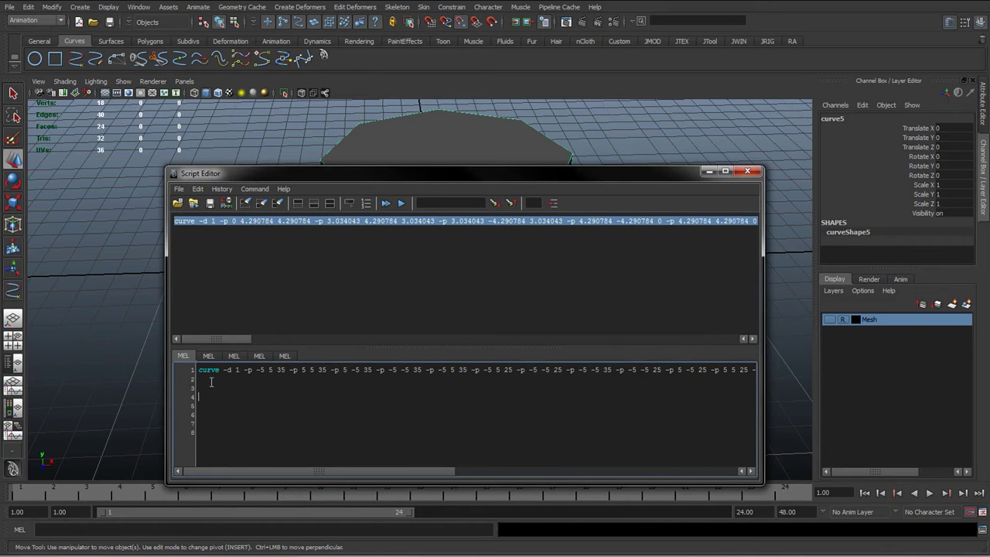
key("ctrl+v")
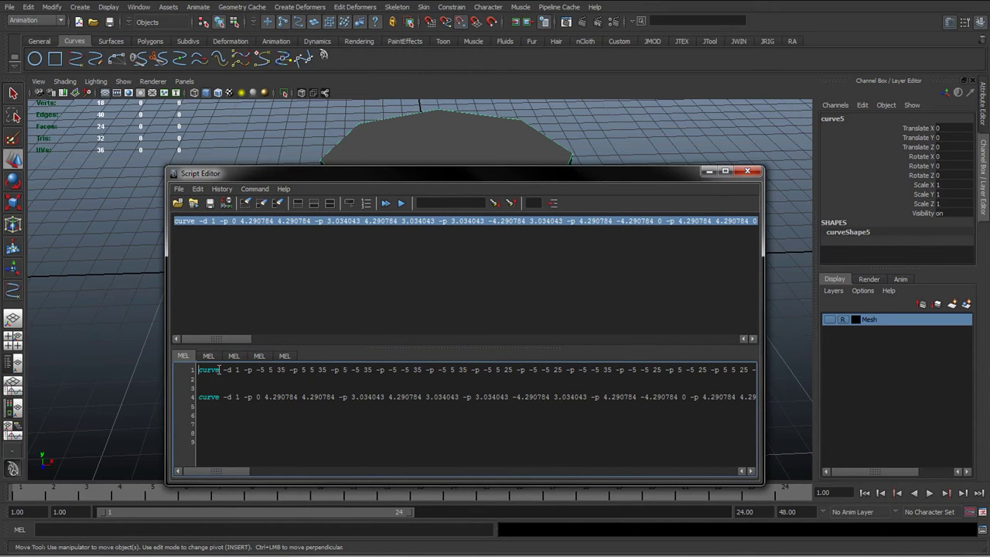
Label the two commands with the comments //Box curve and //Tube curve, remove the spare blank line and move the Script Editor away
key("Return")
key("Return")
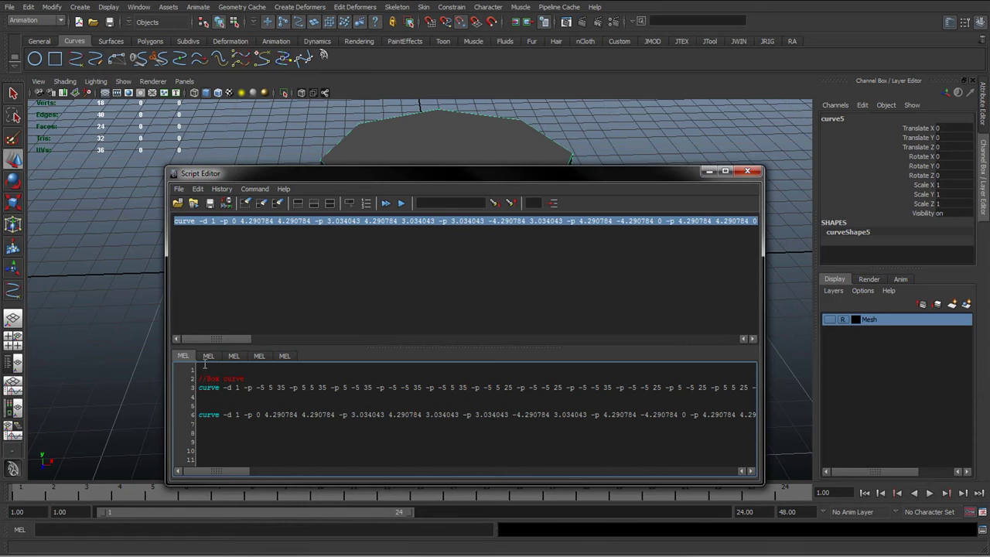
key("Delete")
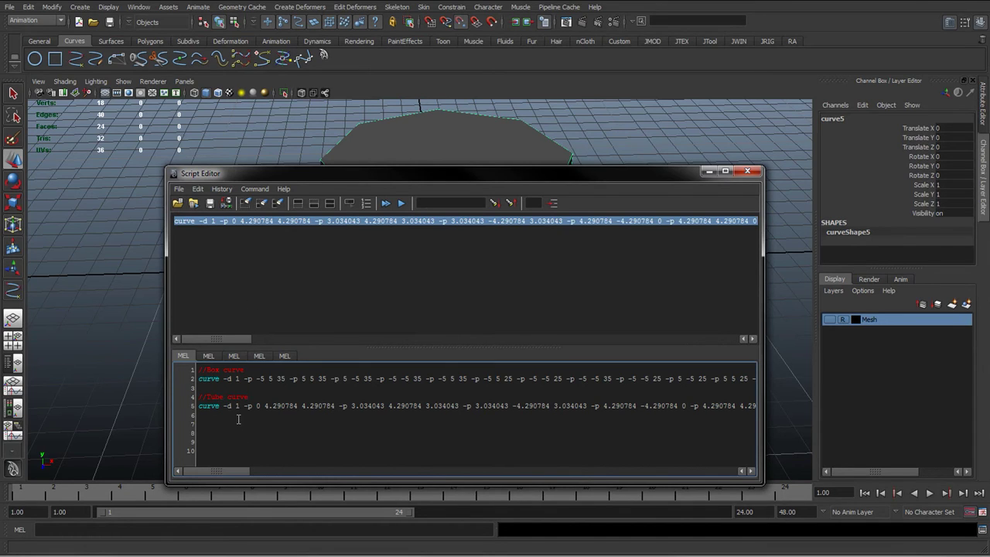
left_click_drag(355, 172, 7, 200)
Delete the template polygon cylinder, keeping the traced tube curve
left_click(398, 200)
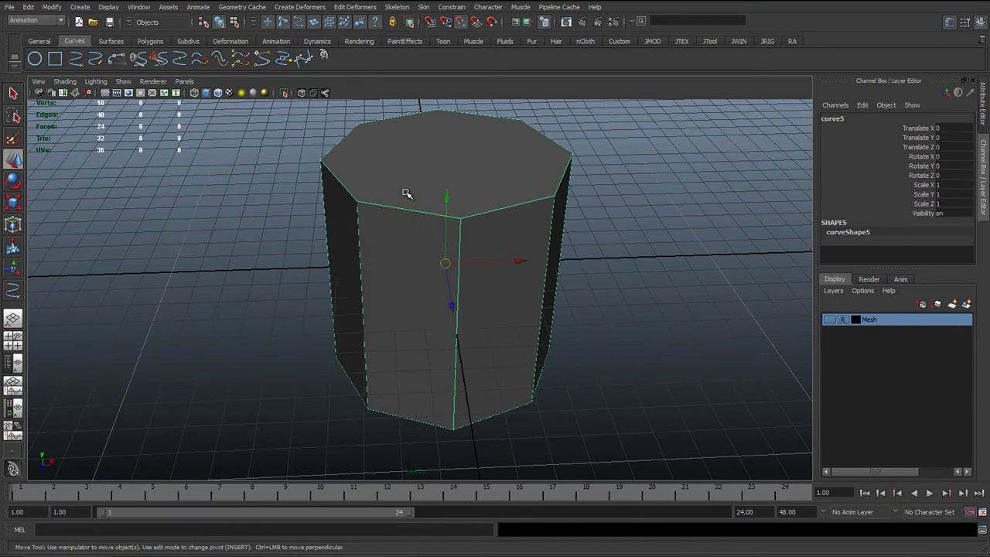
left_click(405, 193)
key("Delete")
left_click(402, 210)
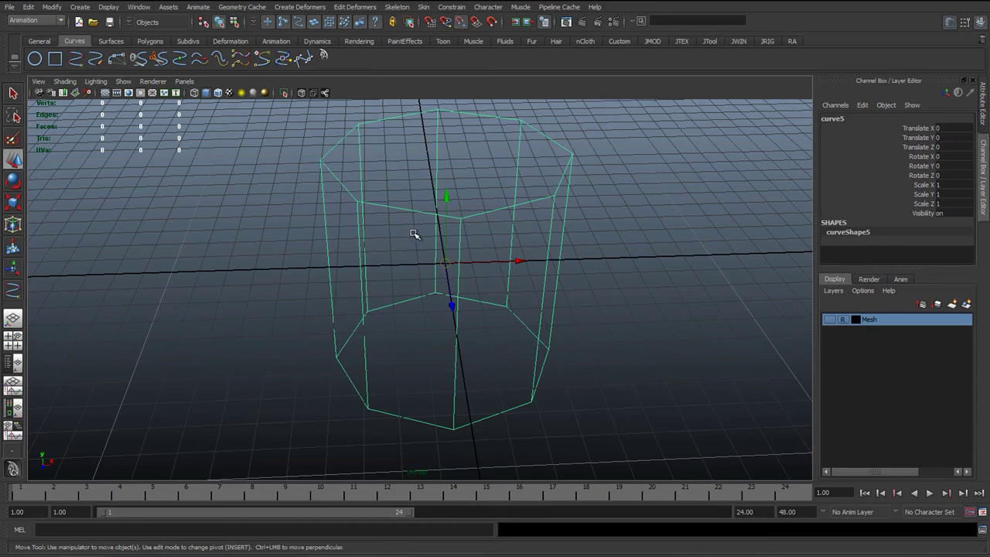
Turn off point snapping and scale the tube curve to about 0.339 in X and Z and 0.559 in Y
scroll(445, 262, "down", 6)
left_click_drag(439, 301, 455, 296, "alt")
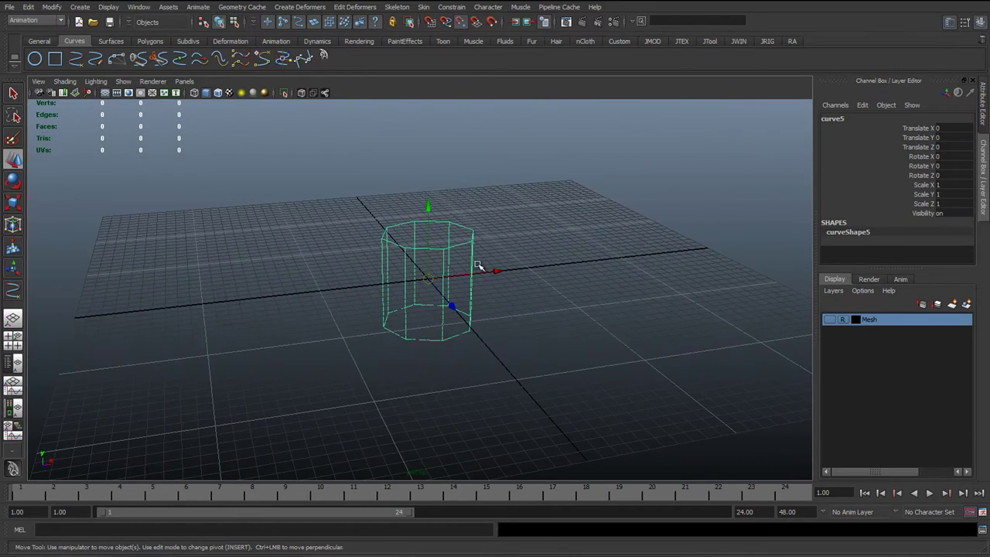
left_click(460, 23)
left_click_drag(476, 142, 318, 367, "alt")
key("r")
left_click_drag(367, 263, 369, 183)
Set the tube curve's Rotate Z to 90 and freeze its transformations
key("e")
left_click_drag(386, 332, 360, 262, "alt")
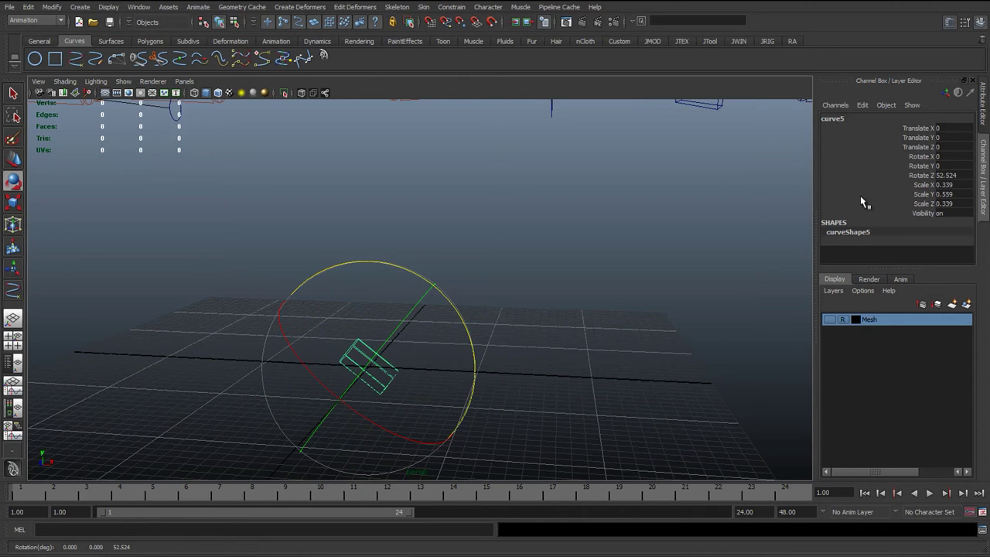
left_click(944, 167)
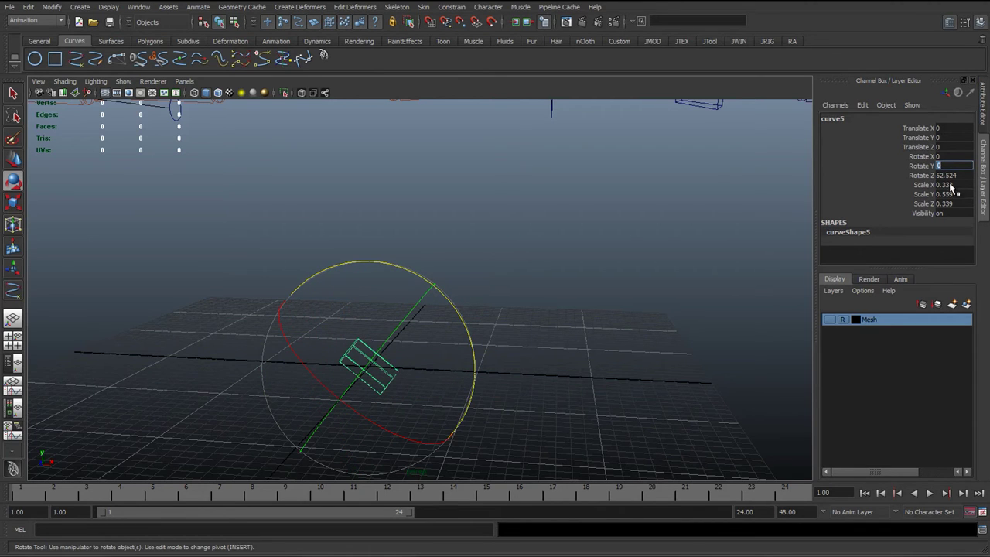
left_click(947, 175)
type("90")
key("Return")
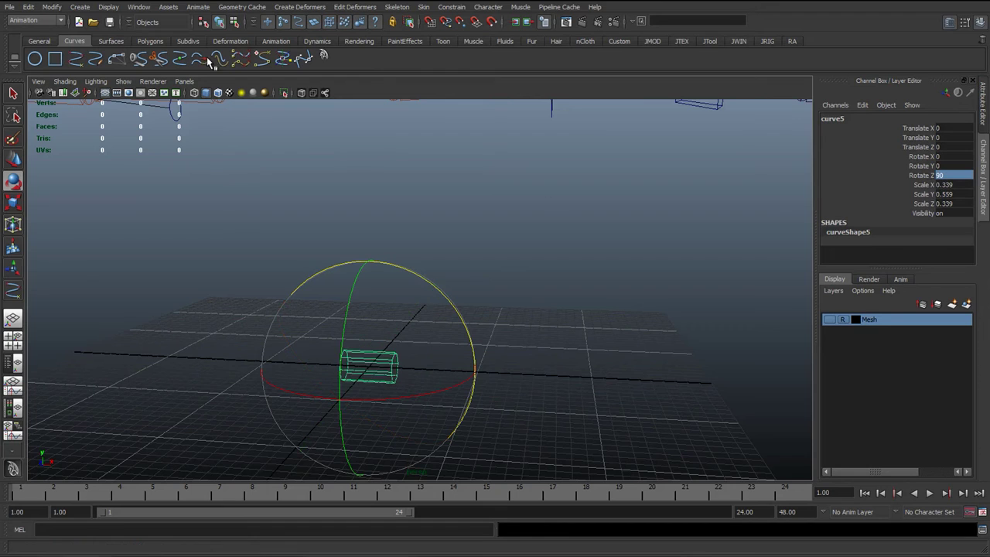
left_click(709, 41)
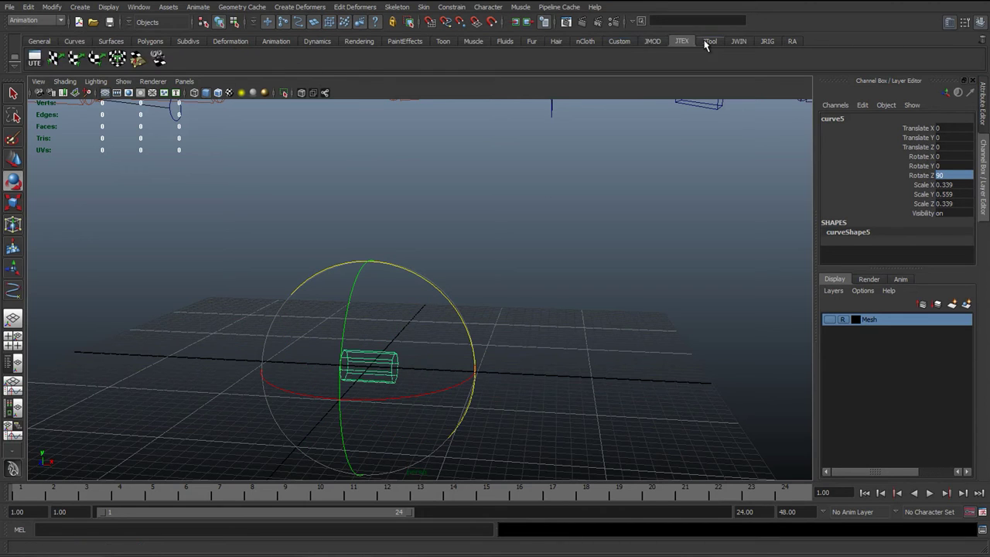
left_click(55, 60)
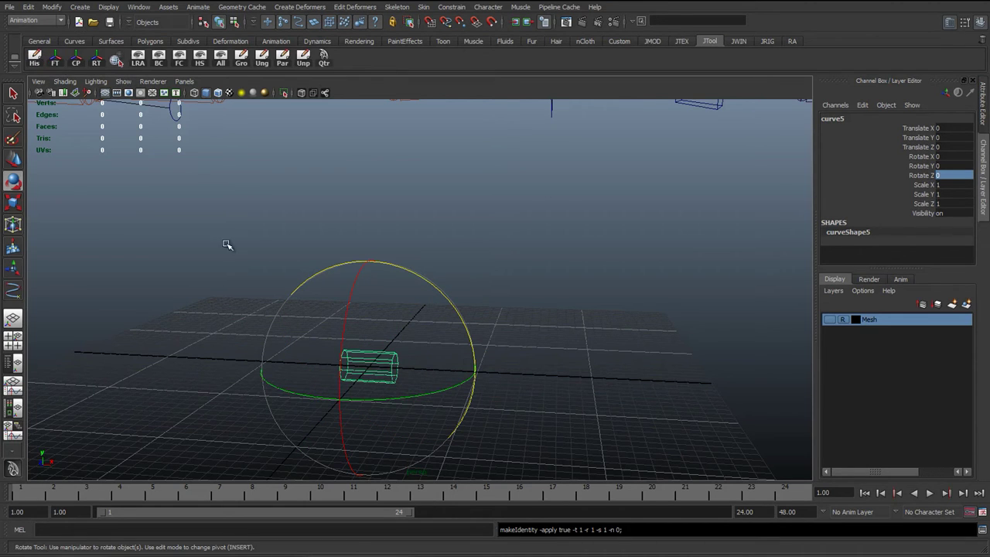
Duplicate the tube curve and move the copy along Z to about -11.538
key("w")
left_click_drag(401, 356, 385, 367, "alt")
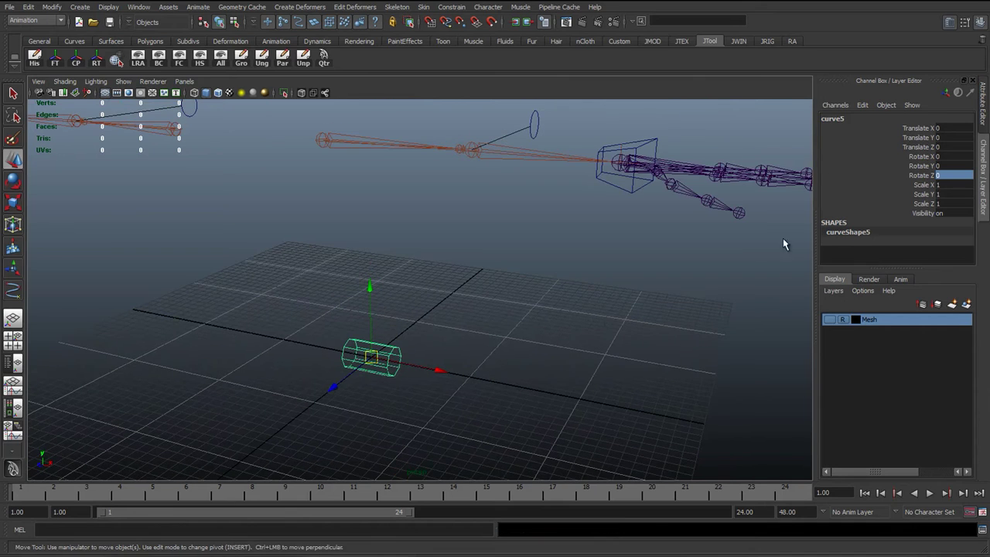
left_click_drag(413, 330, 392, 340, "alt")
left_click_drag(256, 342, 265, 344, "alt")
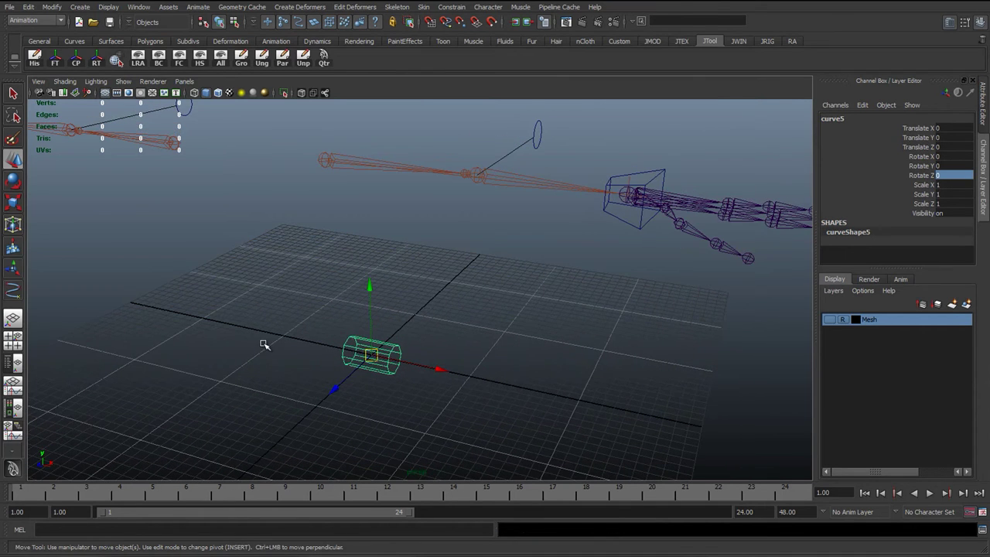
key("ctrl+d")
left_click_drag(336, 390, 386, 342)
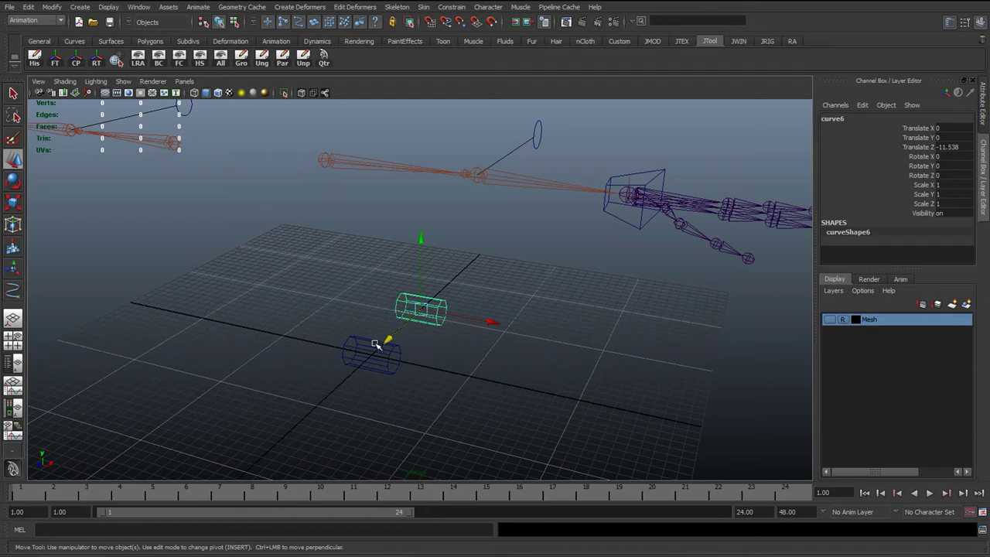
Show the Outliner beside the perspective view and parent the spare tube curve copy under the hidden TMP1 group
left_click(13, 361)
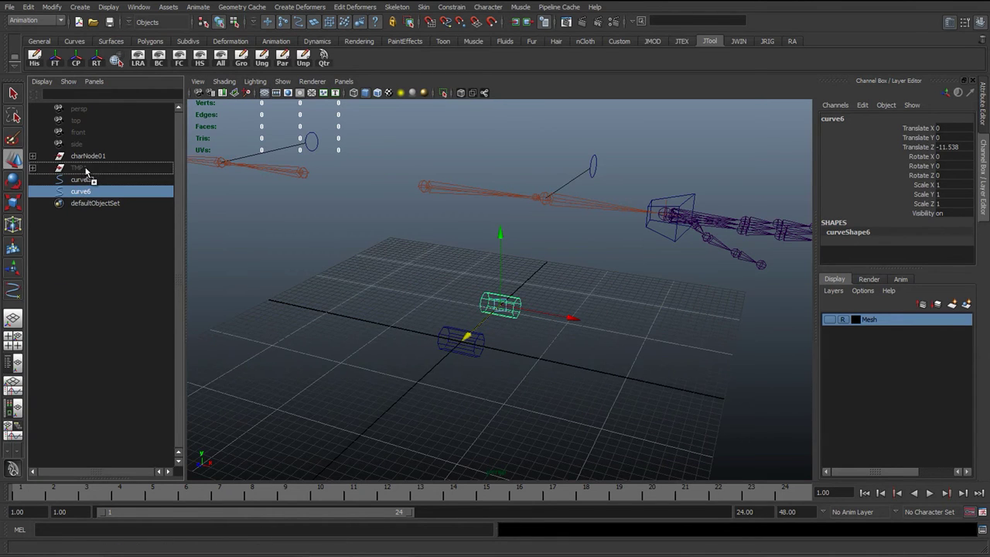
key("Delete")
left_click(439, 339)
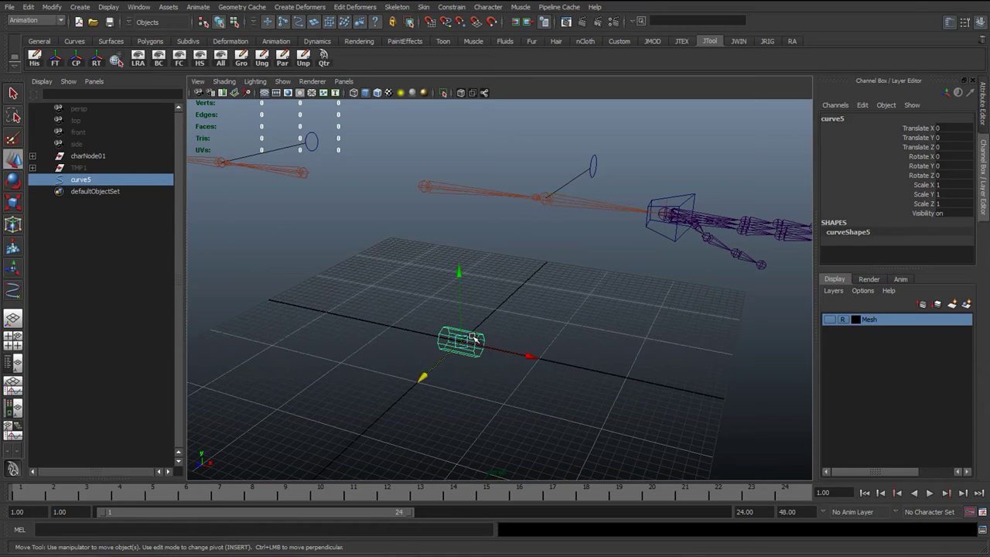
left_click(79, 168)
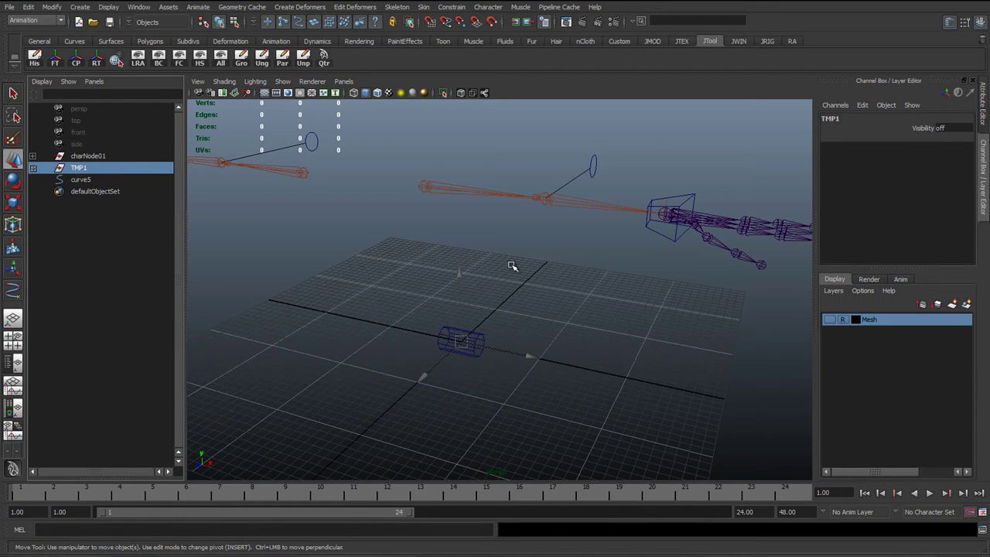
Duplicate the remaining tube curve and move the copy along X to about -9.337
left_click(65, 183)
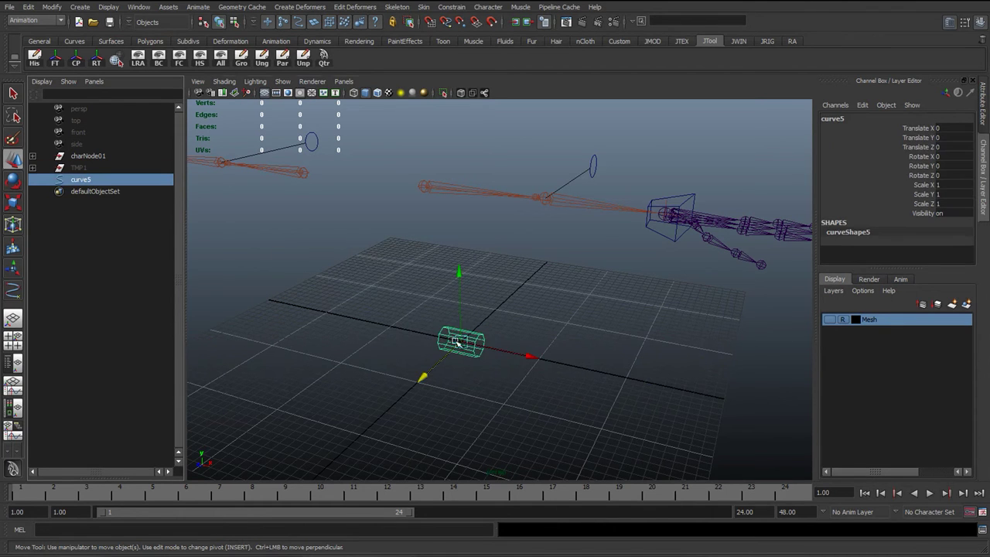
left_click_drag(457, 343, 382, 313, "alt")
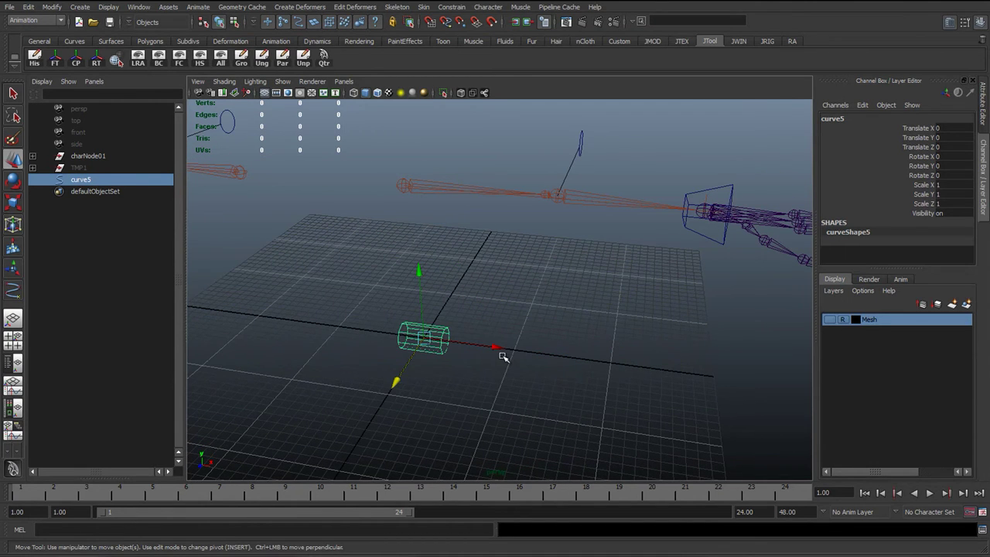
key("ctrl+d")
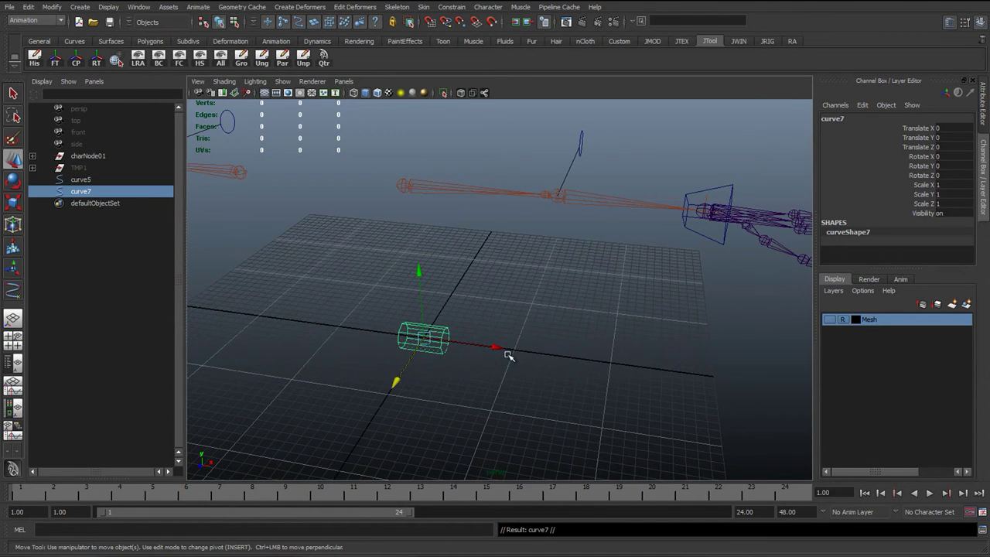
left_click_drag(498, 348, 308, 318)
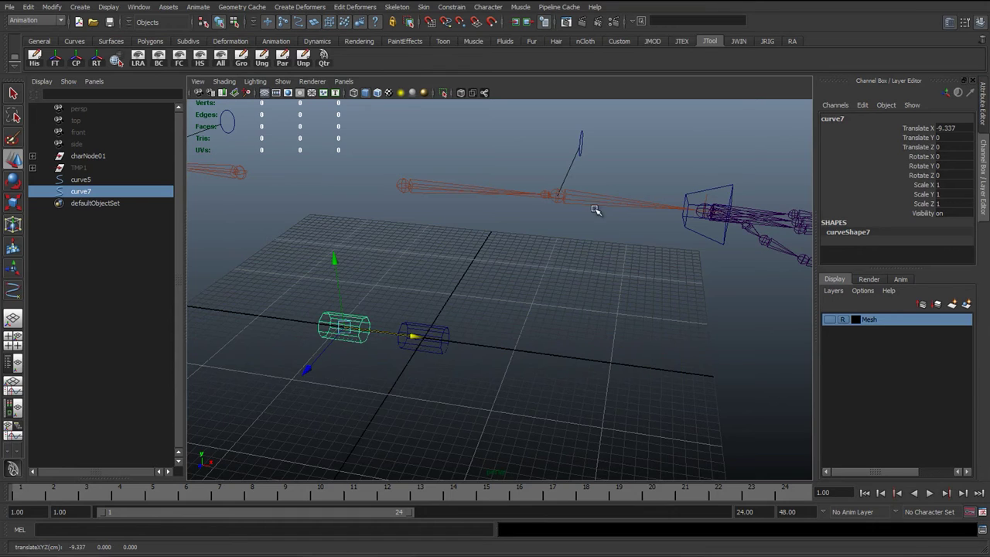
Group the original tube curve at the origin and snap its group onto the shoulder joint
left_click_drag(427, 311, 464, 350)
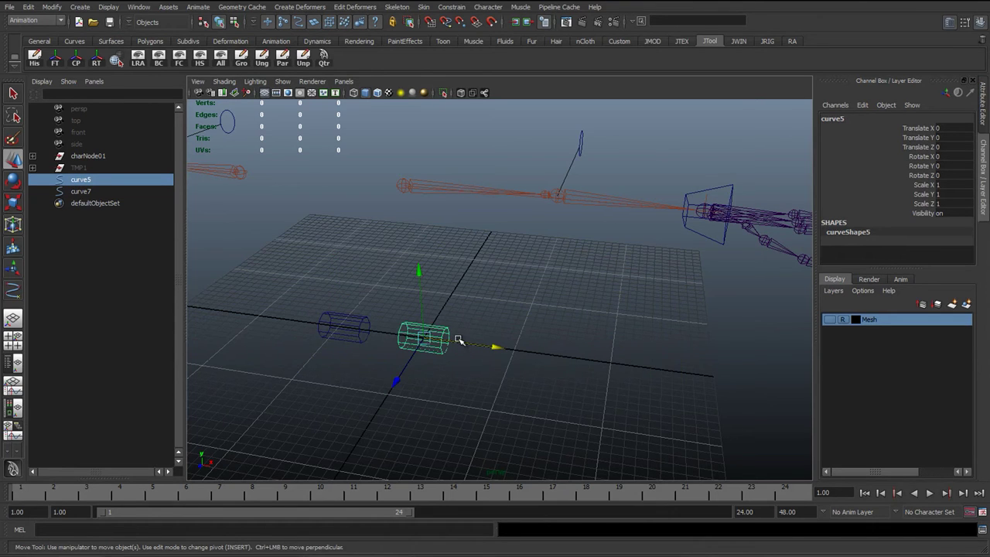
key("ctrl+g")
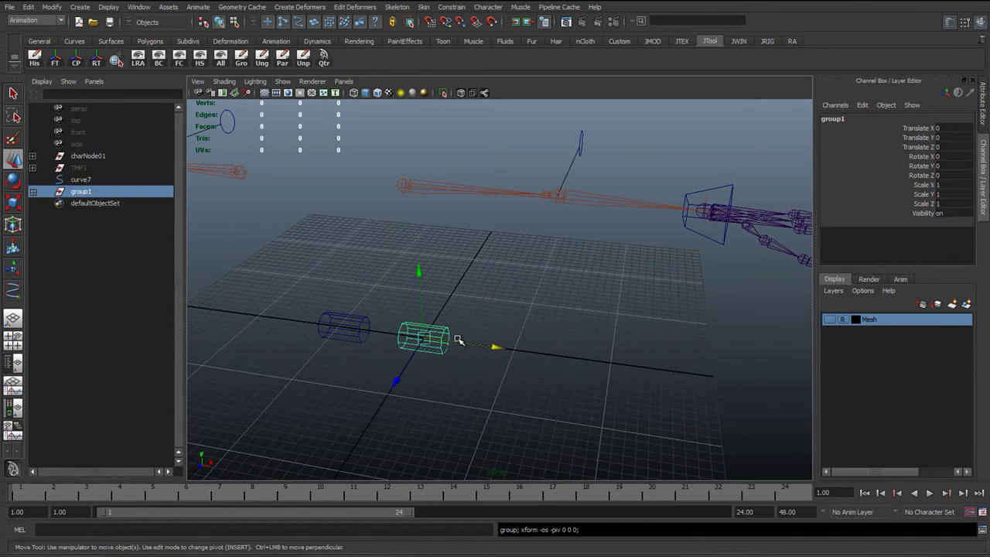
key("v")
left_click_drag(426, 338, 403, 186)
Reset the duplicate tube curve's Translate X to 0 and put the curve in its own group
left_click(343, 335)
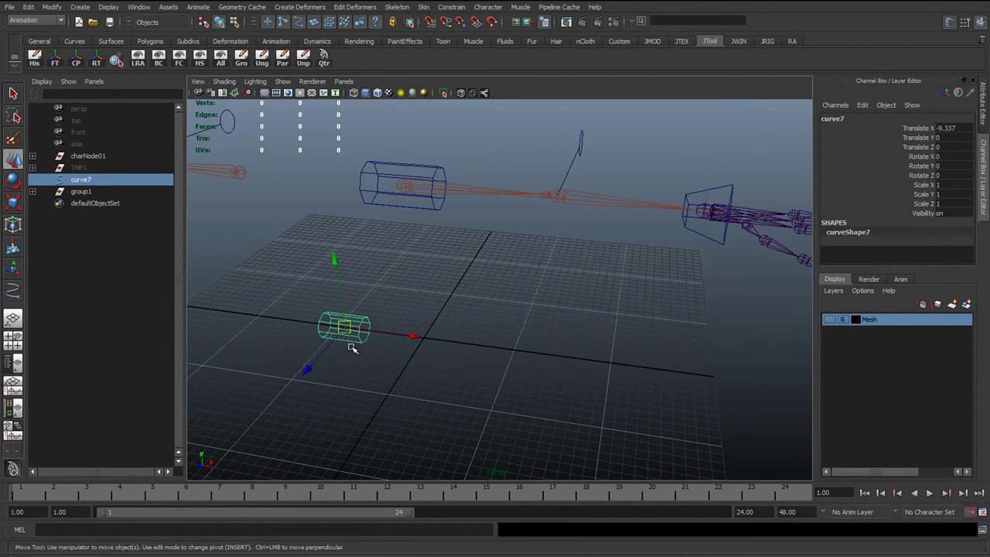
left_click(945, 128)
type("0")
key("Return")
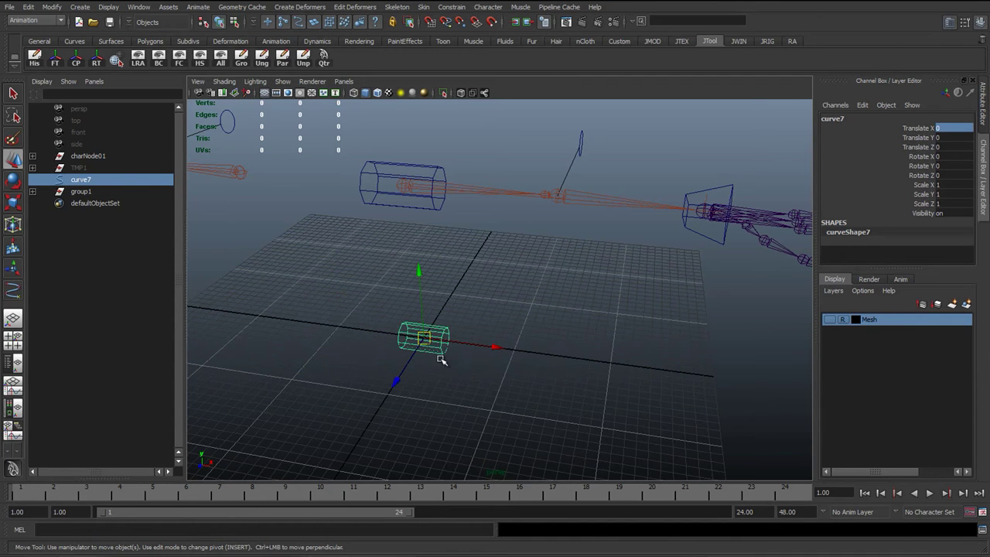
left_click_drag(440, 358, 443, 365, "alt")
key("ctrl+g")
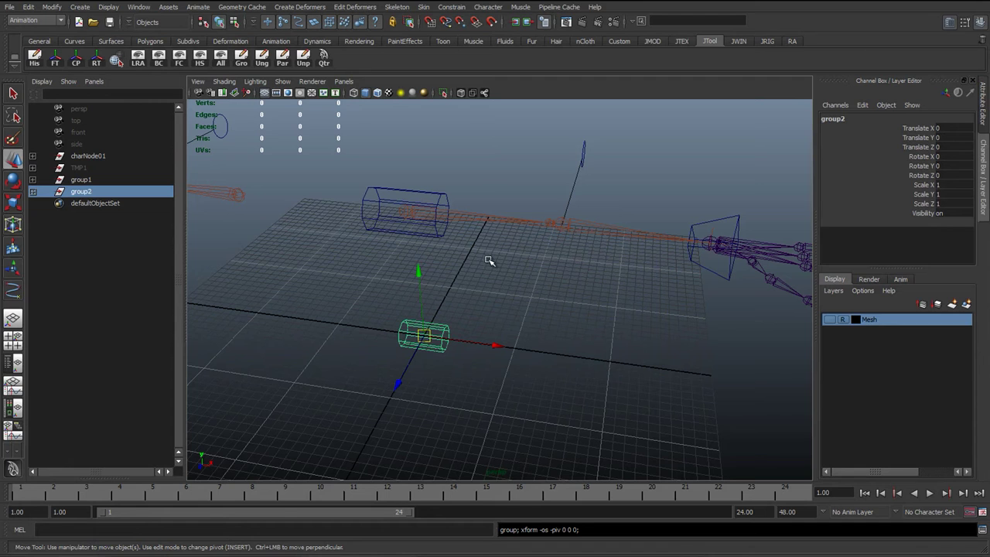
Snap the second tube group onto the larger elbow joint, jtBn_l_elbowB_01
left_click_drag(514, 277, 533, 258, "alt")
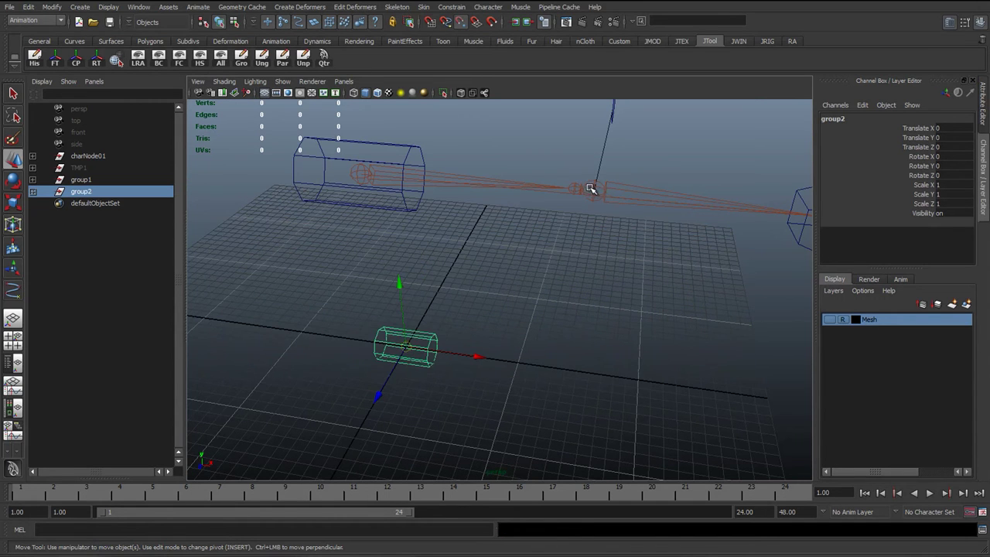
middle_click_drag(591, 188, 591, 190)
right_click_drag(589, 191, 541, 247, "alt")
middle_click_drag(542, 247, 489, 283, "alt")
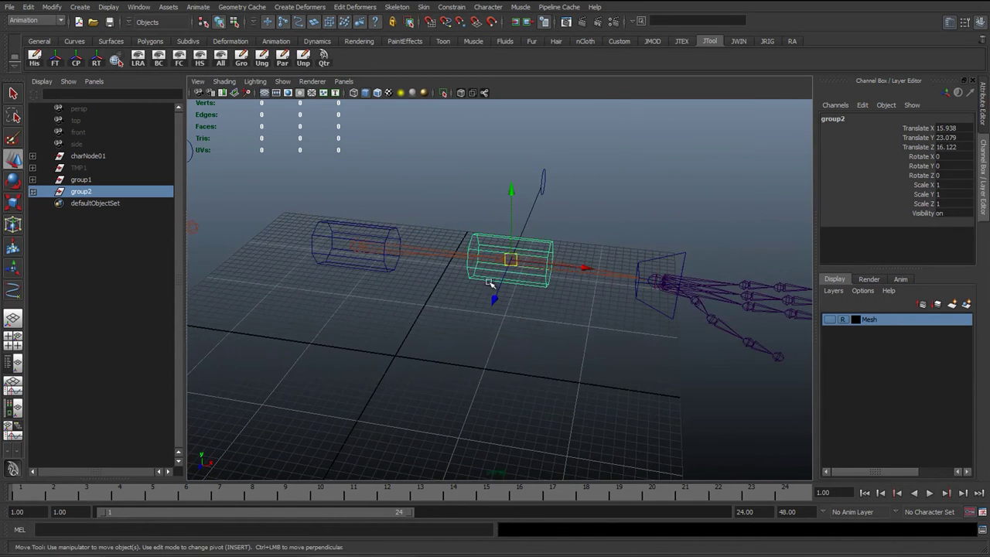
left_click_drag(489, 283, 490, 287, "alt")
right_click_drag(491, 287, 525, 273, "alt")
middle_click_drag(526, 274, 526, 232, "alt")
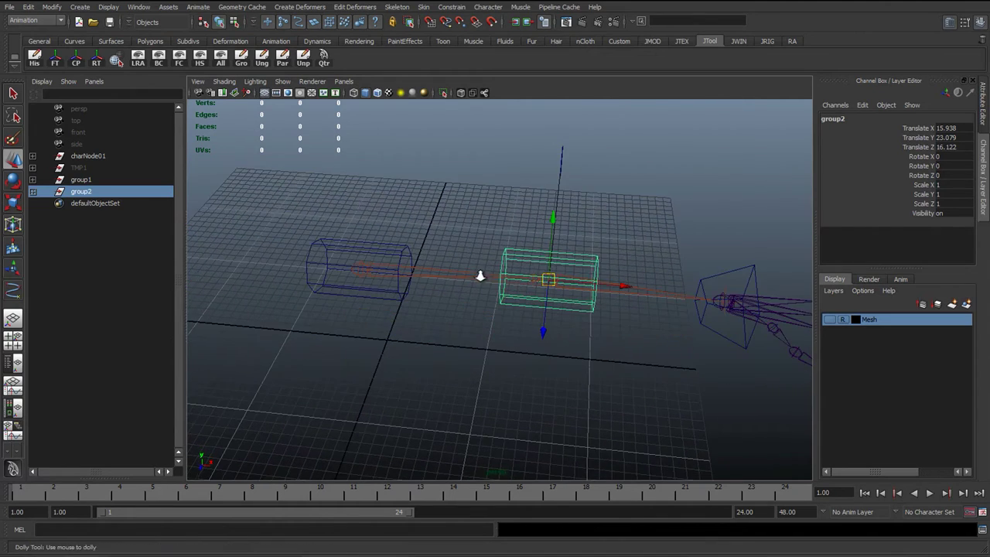
Snap the second tube group onto the smaller first elbow joint, jtBn_l_elbowA_01
right_click_drag(481, 276, 646, 290, "alt")
middle_click_drag(646, 290, 491, 287, "alt")
right_click_drag(491, 287, 535, 286, "alt")
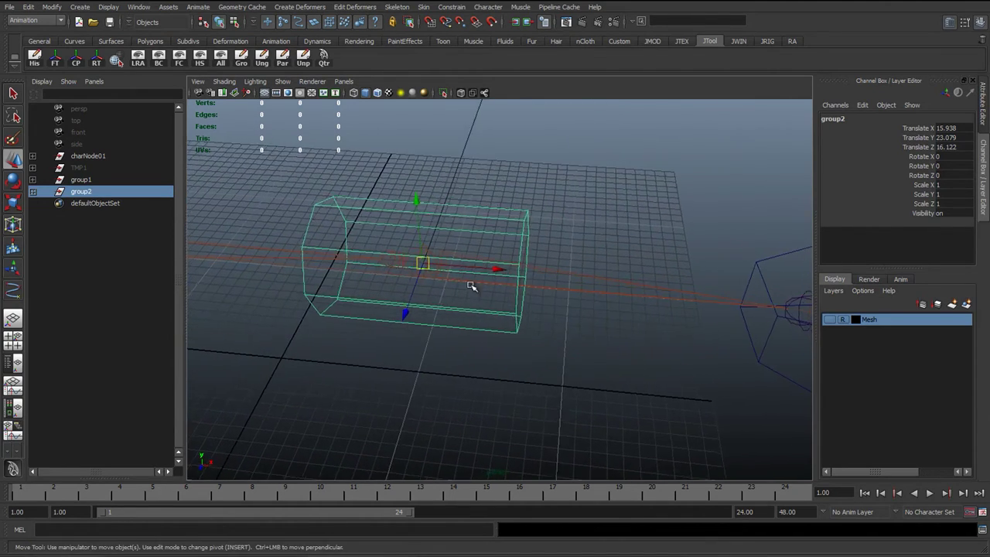
mouse_move(443, 281)
middle_mouse_down("alt")
mouse_move(467, 283)
mouse_move(451, 282)
middle_mouse_up("alt")
right_click_drag(454, 282, 536, 287, "alt")
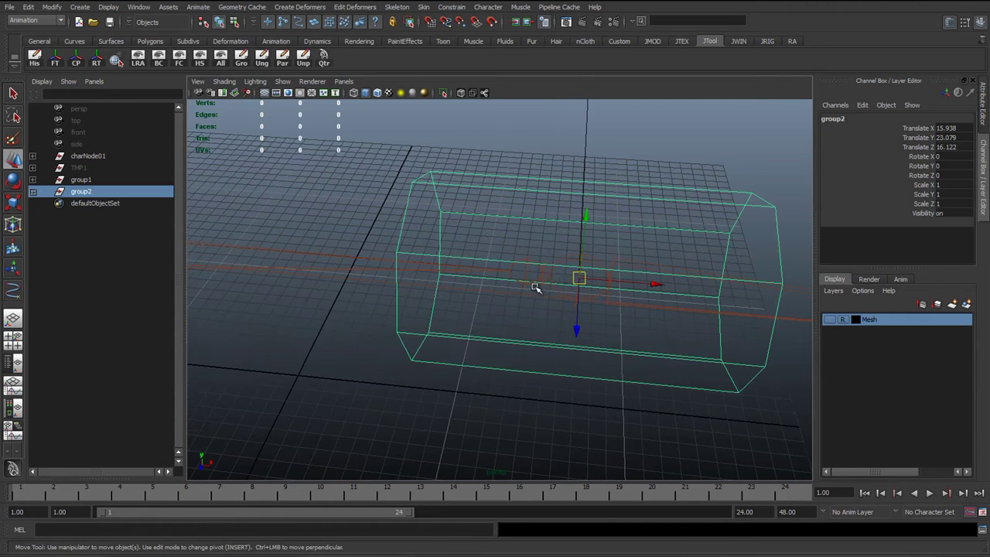
left_click_drag(580, 279, 527, 277)
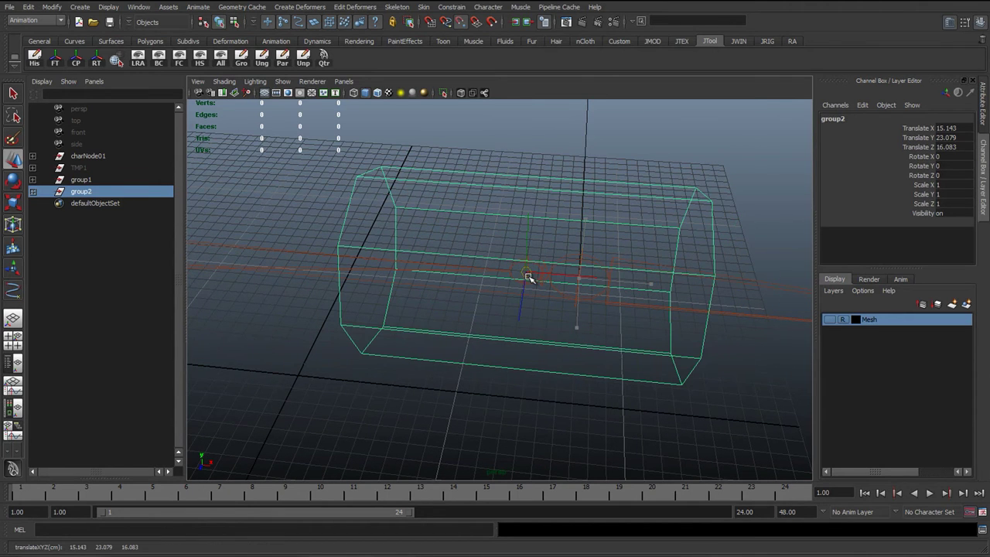
right_click_drag(526, 274, 418, 330, "alt")
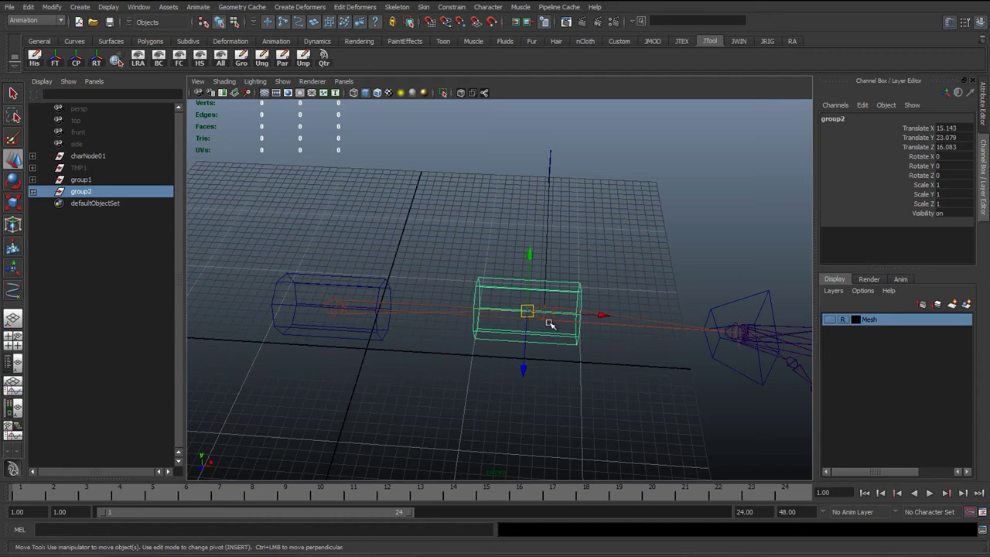
middle_click_drag(549, 323, 465, 301, "alt")
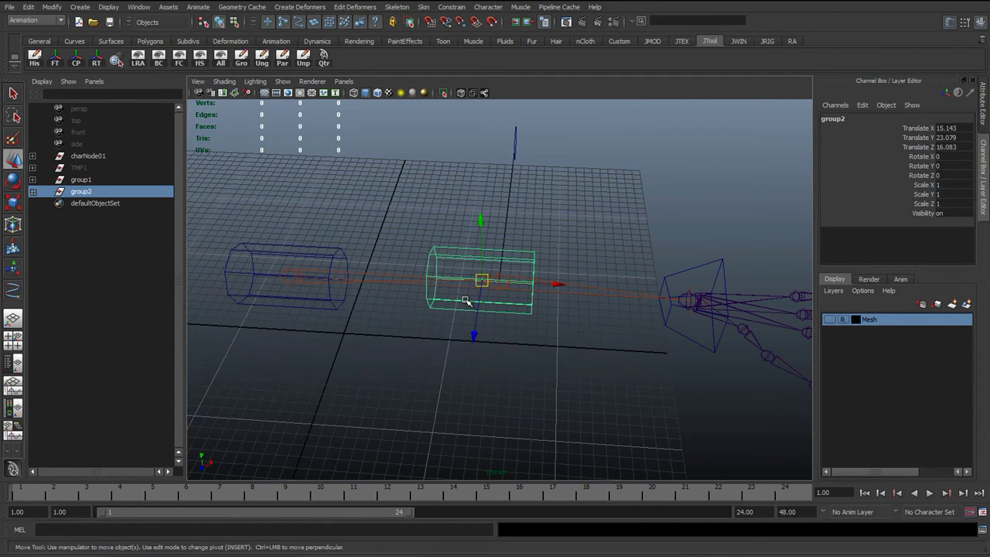
Examine how the two tube controls line up with the shoulder joint and the two elbow joints
left_click(319, 249)
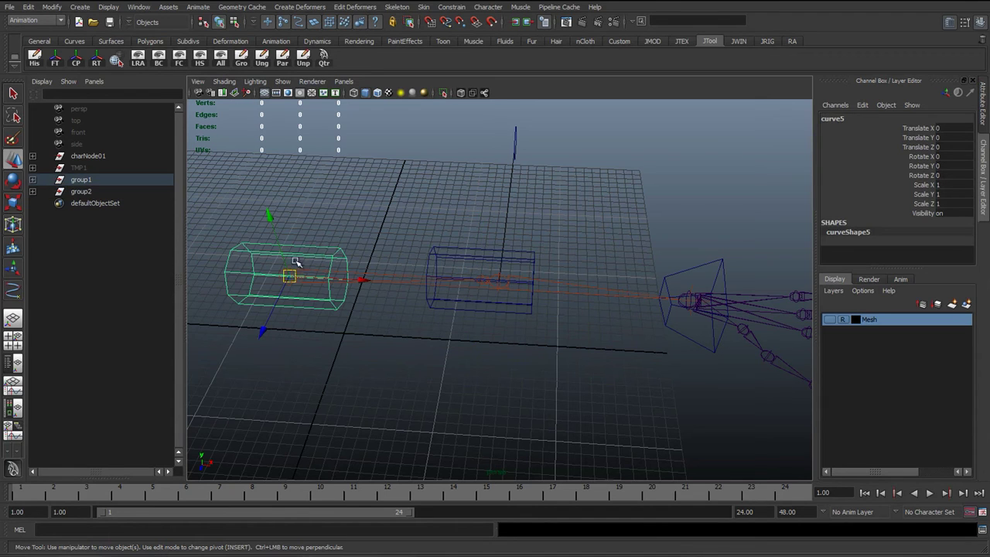
left_click(395, 280)
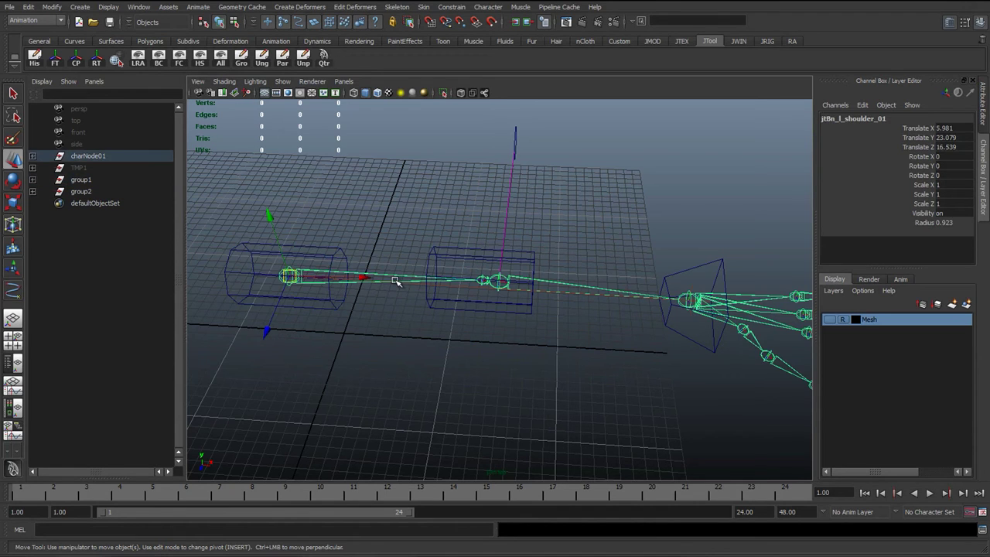
left_click(340, 254)
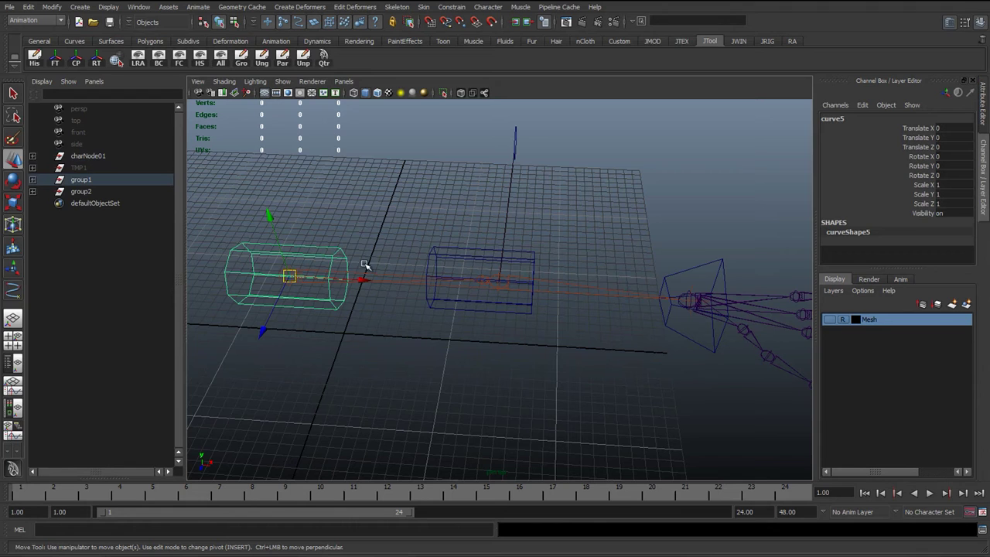
left_click(397, 283)
key("f")
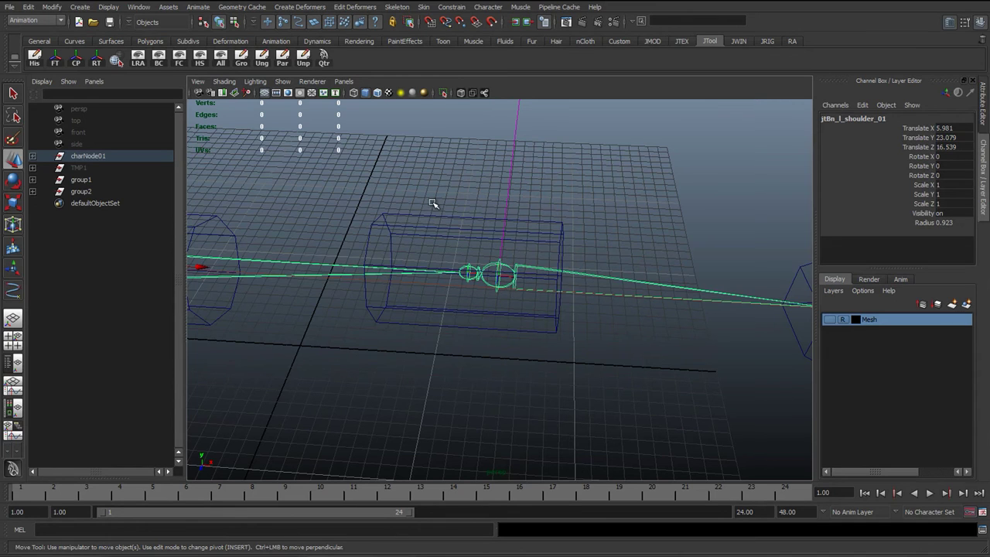
left_click(458, 230)
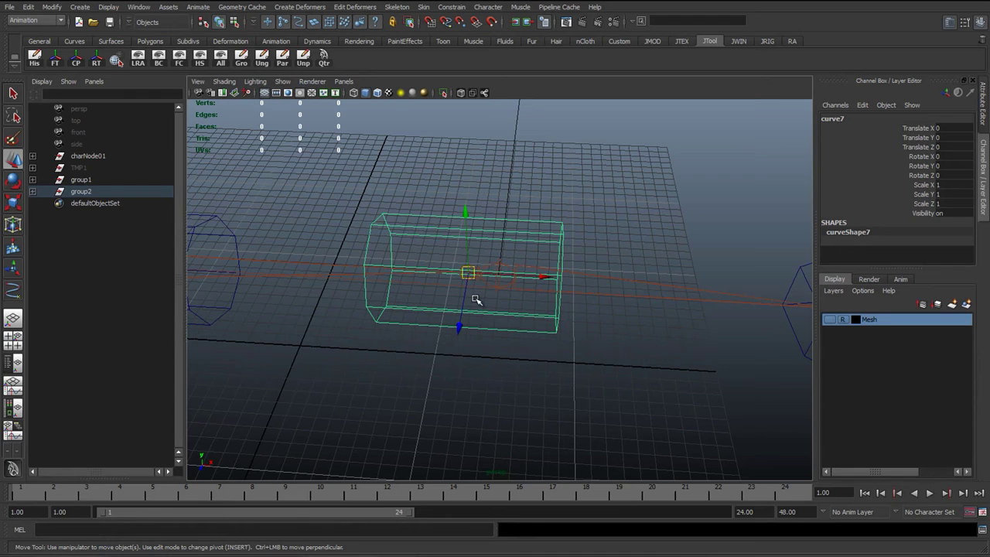
key("q")
left_click(474, 282)
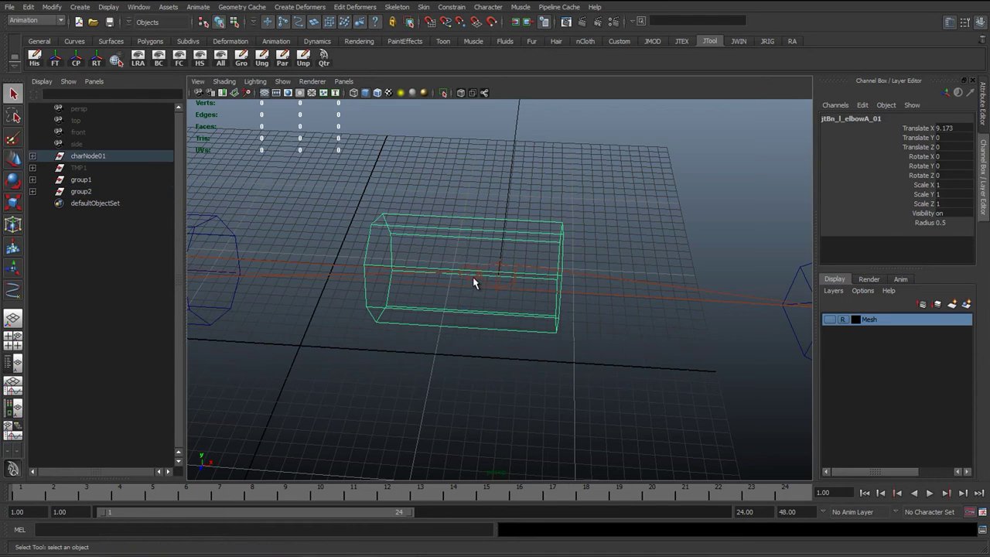
left_click(496, 287)
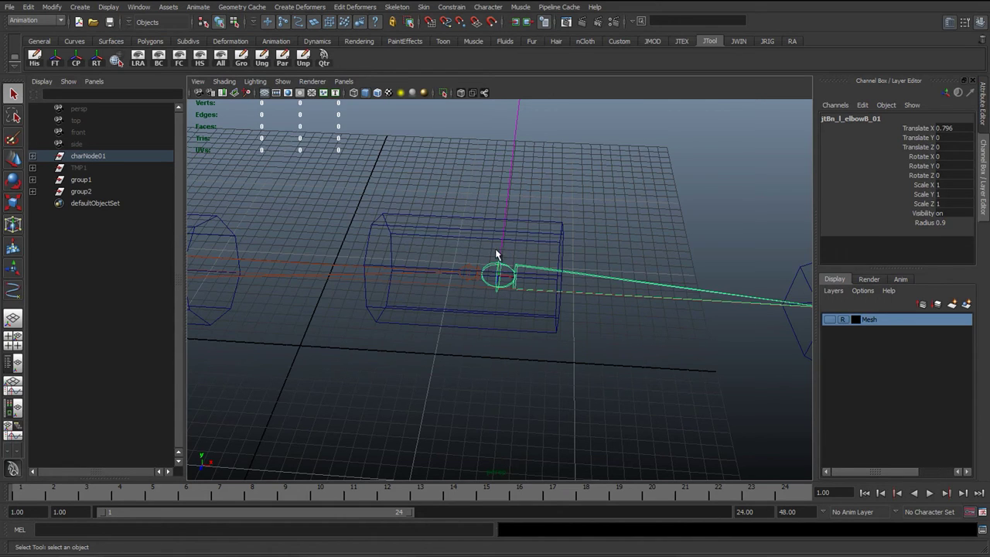
Parent the shoulder tube's group, group1, under the shoulder joint jtBn_l_shoulder_01
middle_click_drag(205, 336, 313, 334, "alt")
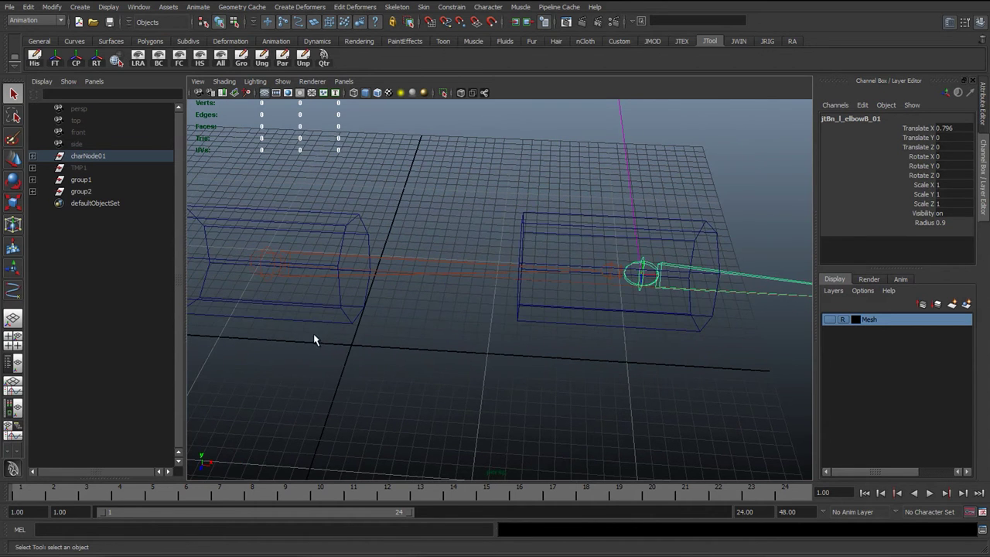
left_click(82, 179)
middle_click_drag(320, 283, 537, 278, "alt")
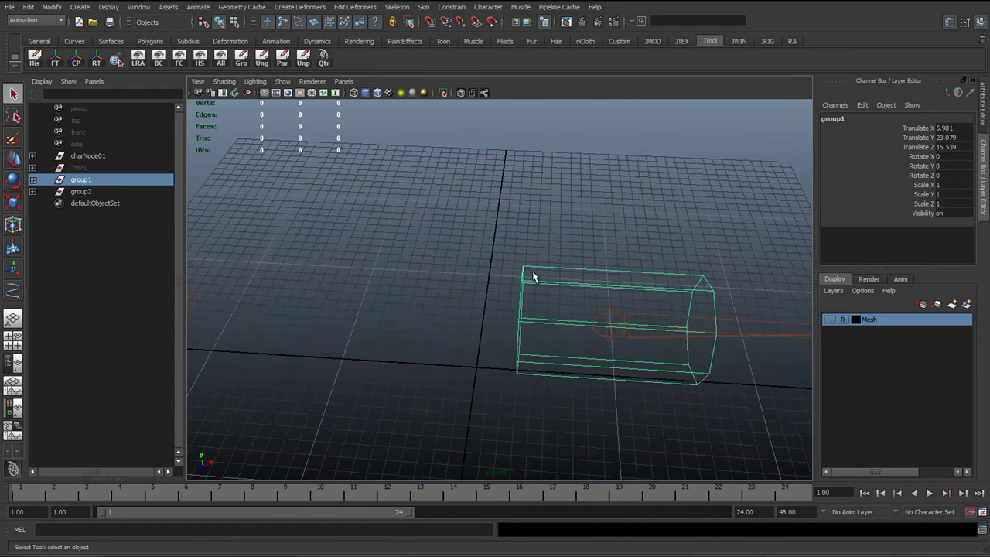
middle_click_drag(469, 321, 418, 333, "alt")
left_click_drag(425, 299, 452, 285, "alt")
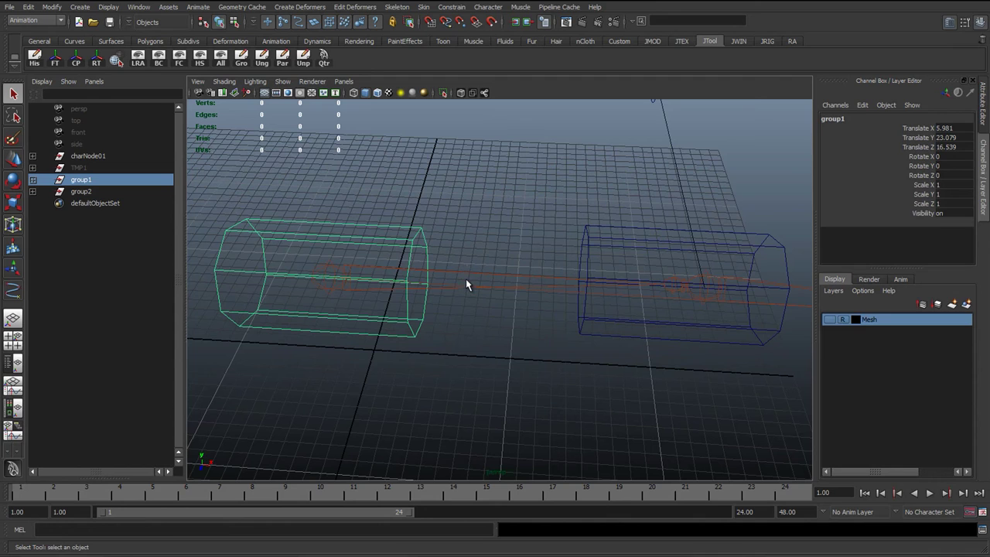
left_click(466, 284)
key("p")
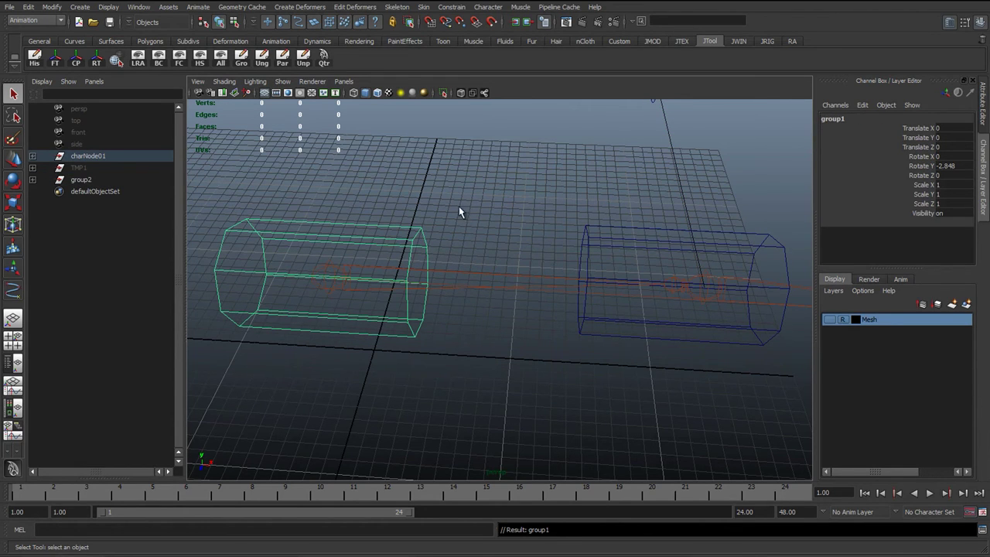
Set the shoulder tube group's Rotate Y to 0 to align it with its parent joint
left_click(404, 244)
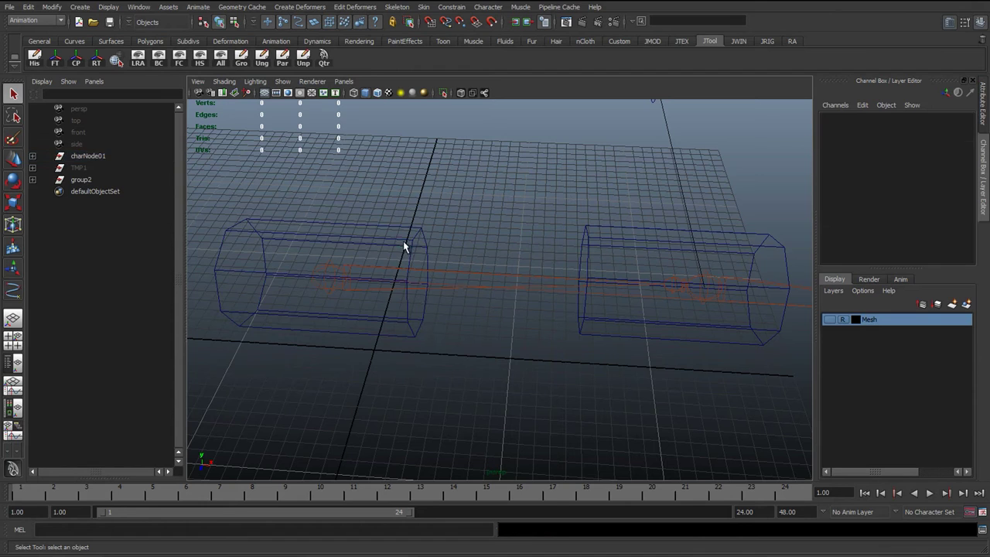
left_click(411, 246)
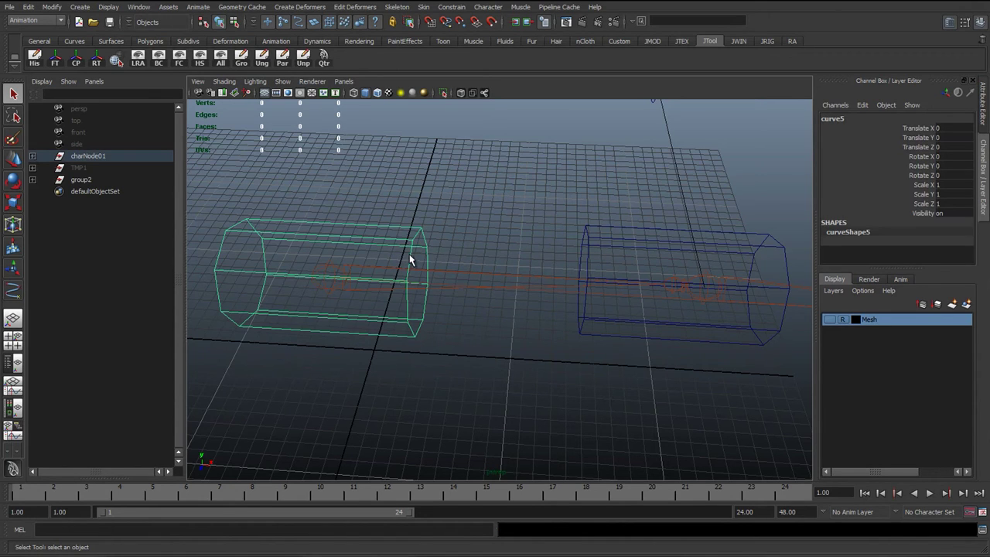
key("Up")
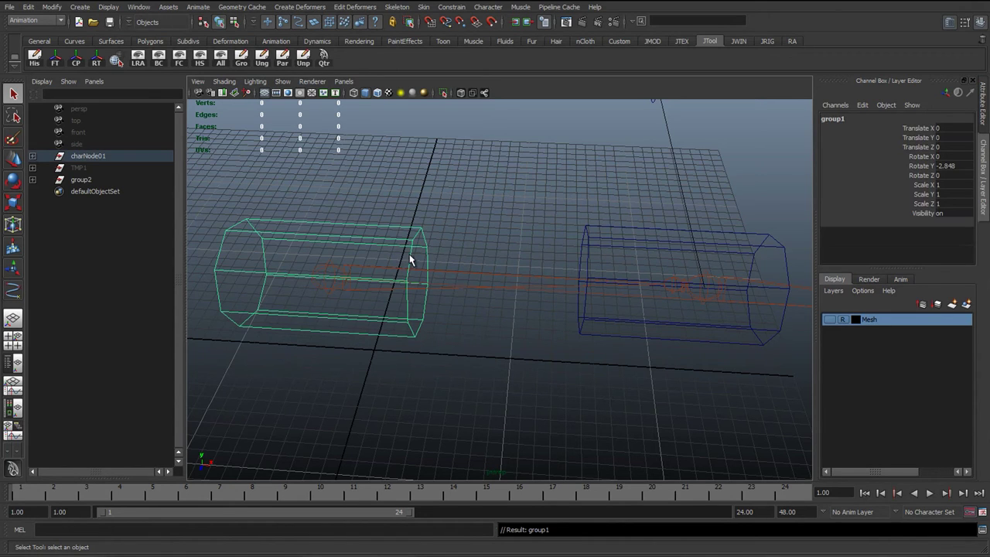
double_click(950, 166)
type("0")
key("Return")
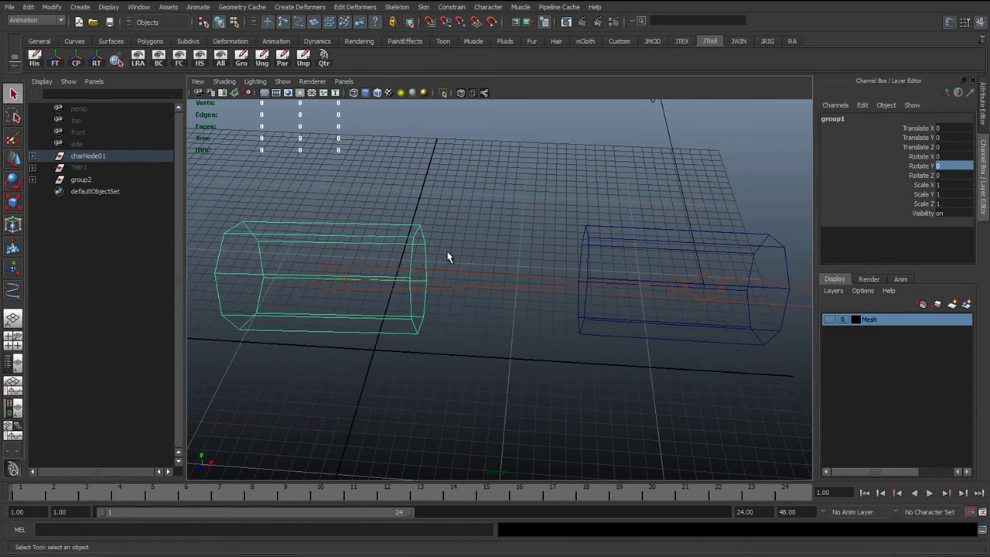
Unparent the shoulder tube's group, group1, from the shoulder joint back to the top level of the scene
left_click_drag(522, 256, 509, 265, "alt")
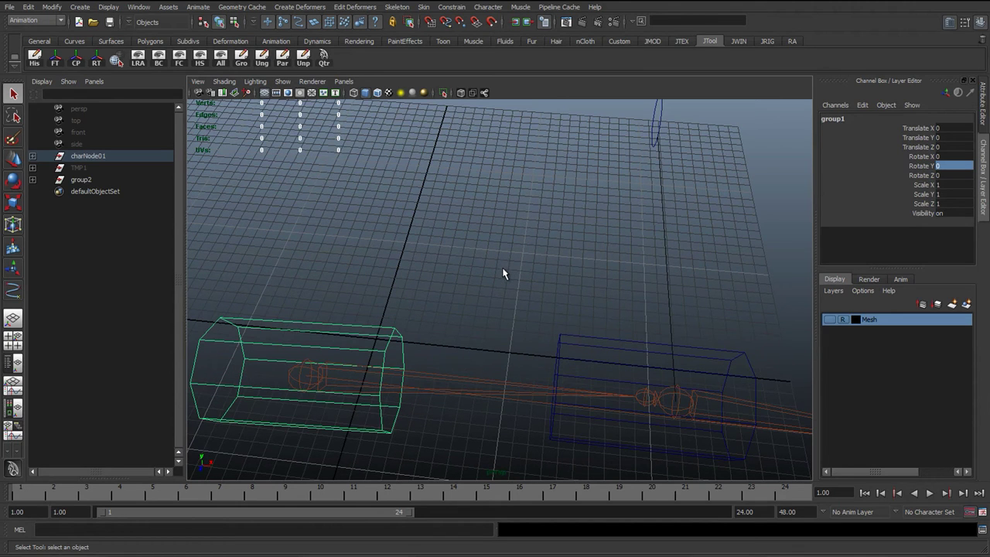
key("shift+p")
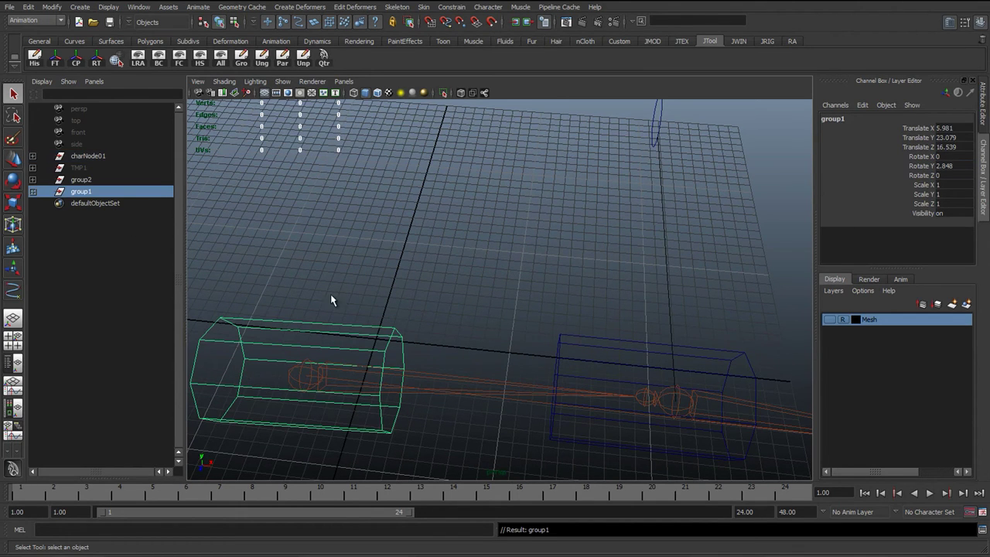
key("f")
middle_click_drag(487, 256, 443, 255, "alt")
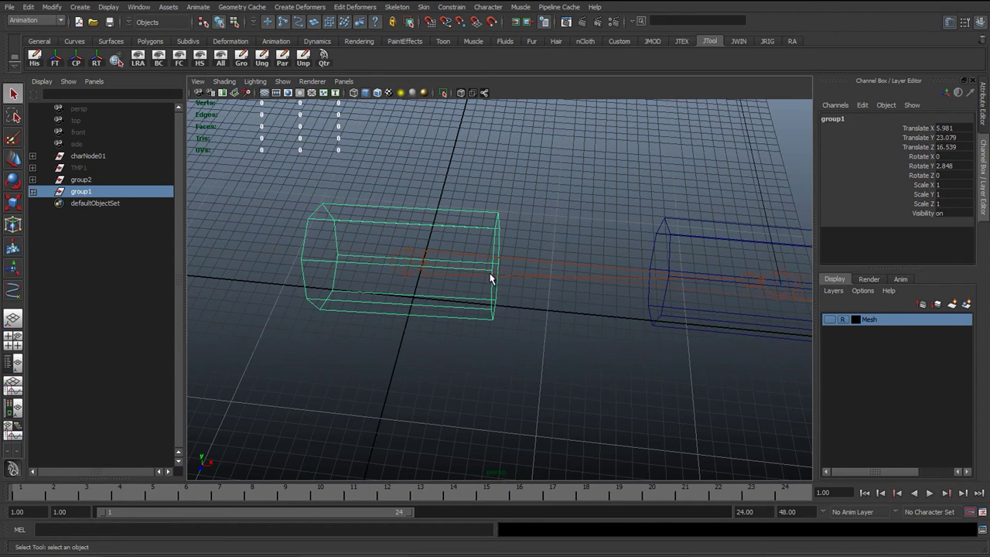
left_click_drag(490, 279, 193, 263, "alt")
Expand group1 and select its tube curve, curve5, to check its transform values
left_click(32, 191)
left_click(87, 204)
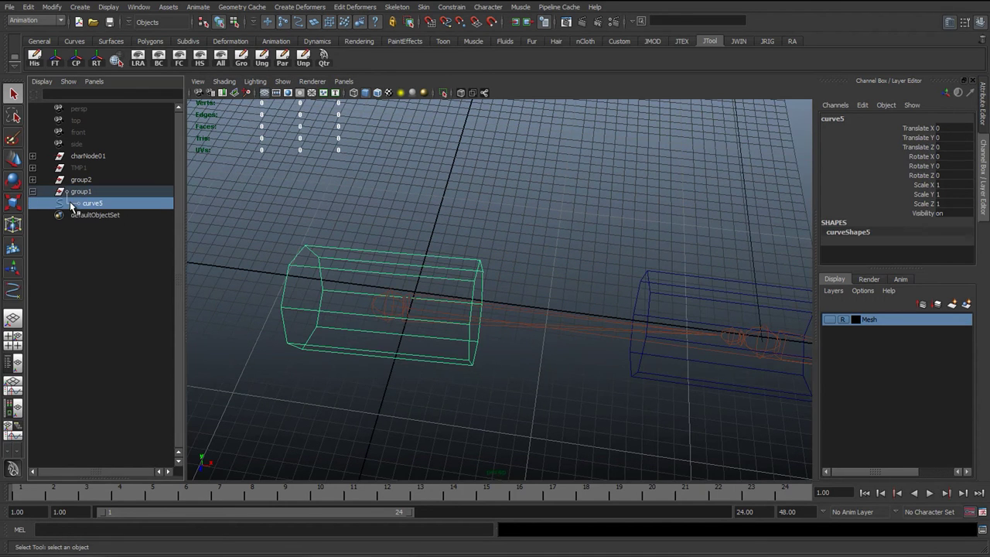
left_click_drag(309, 313, 418, 393, "alt")
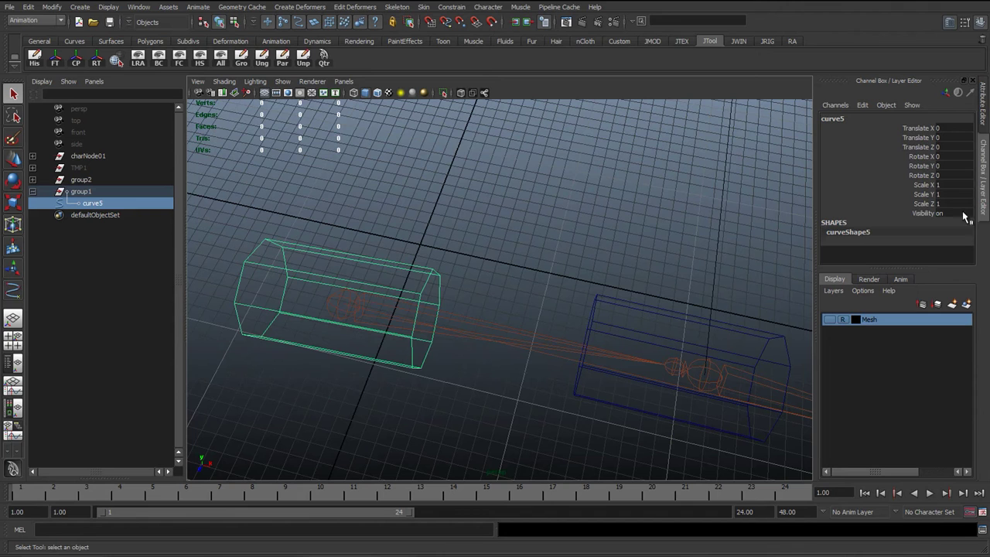
middle_click_drag(360, 229, 244, 194, "alt")
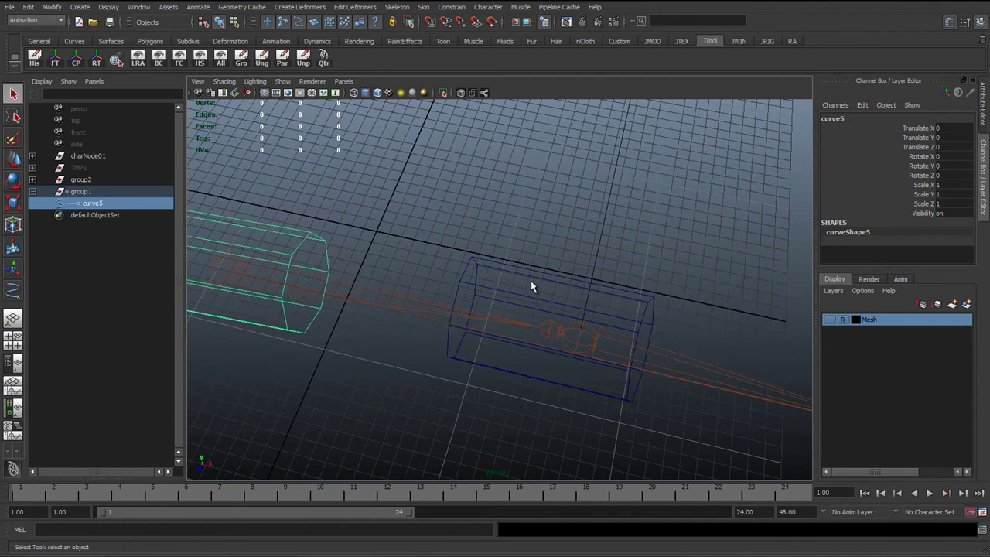
Parent the second tube's group, group2, under the first elbow joint, jtBn_l_elbowA_01
left_click(528, 268)
left_click(531, 273)
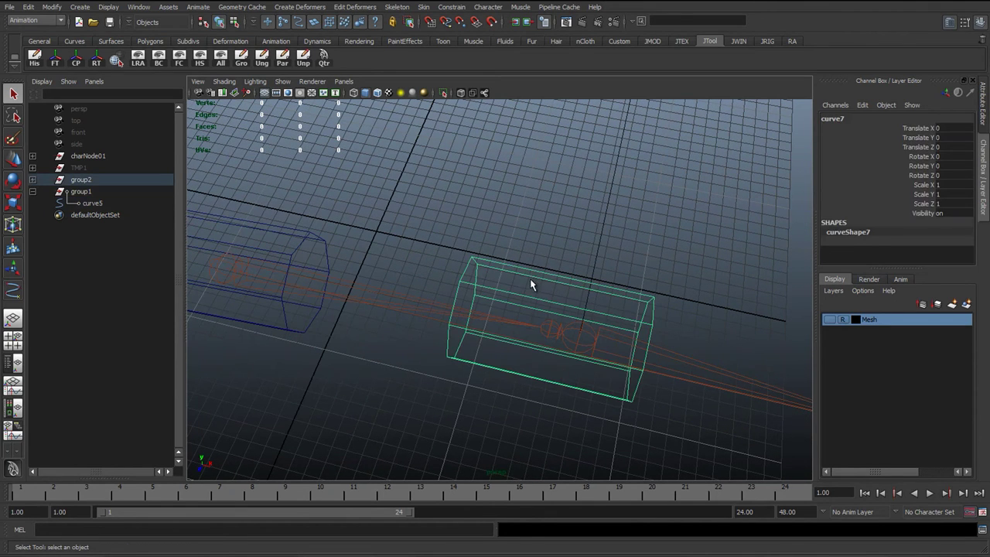
key("Up")
left_click_drag(601, 308, 508, 279, "alt")
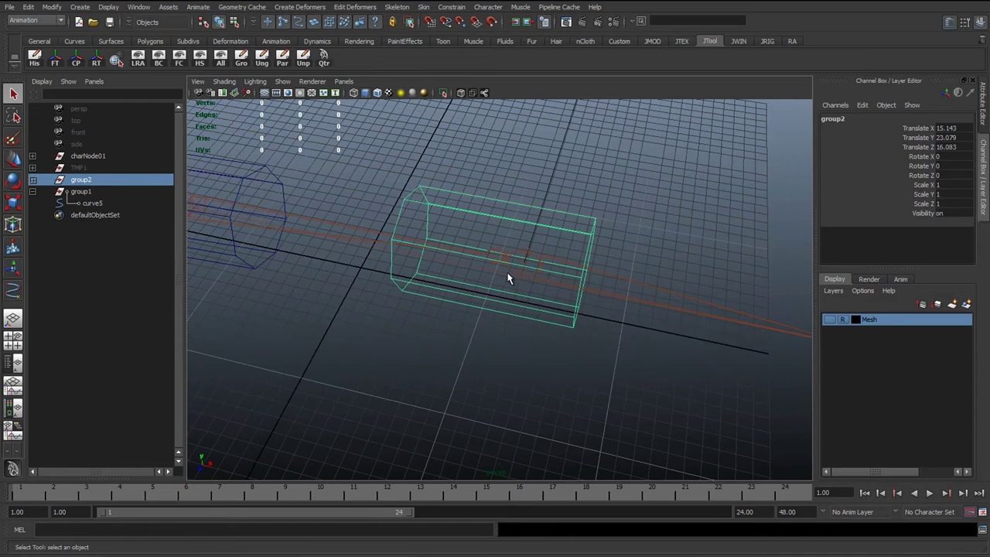
left_click(498, 258)
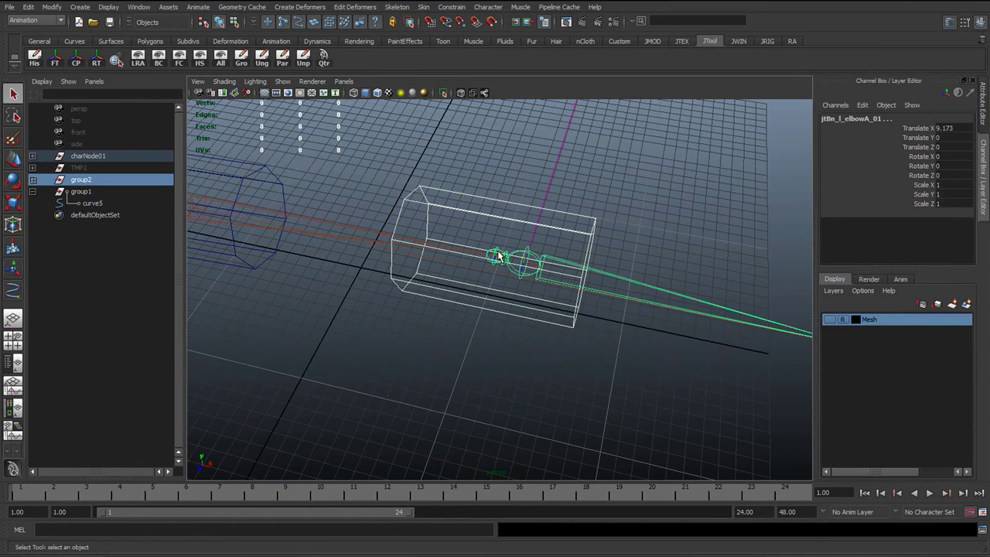
key("Up")
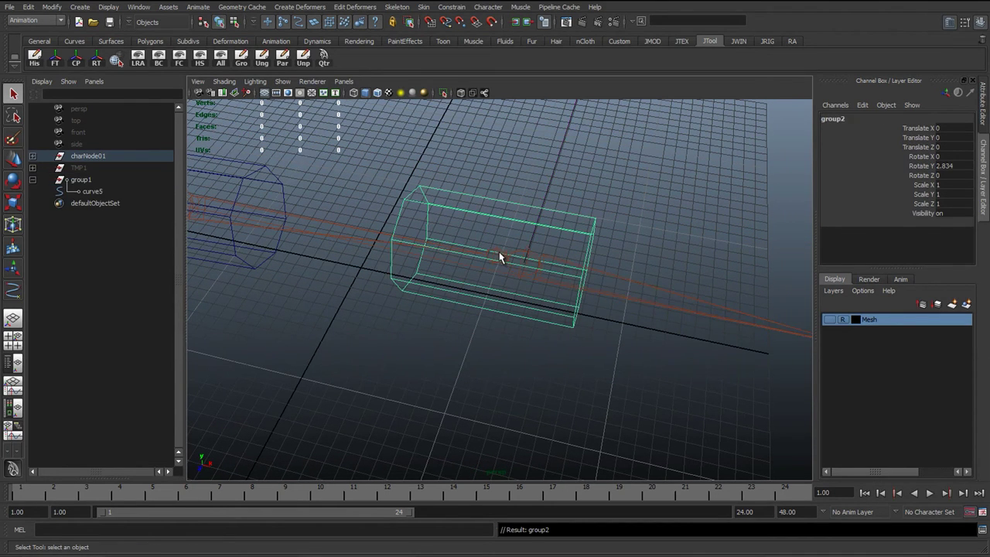
Set group2's Rotate Y to 0 to align the elbow tube with its parent joint
double_click(950, 167)
key("Return")
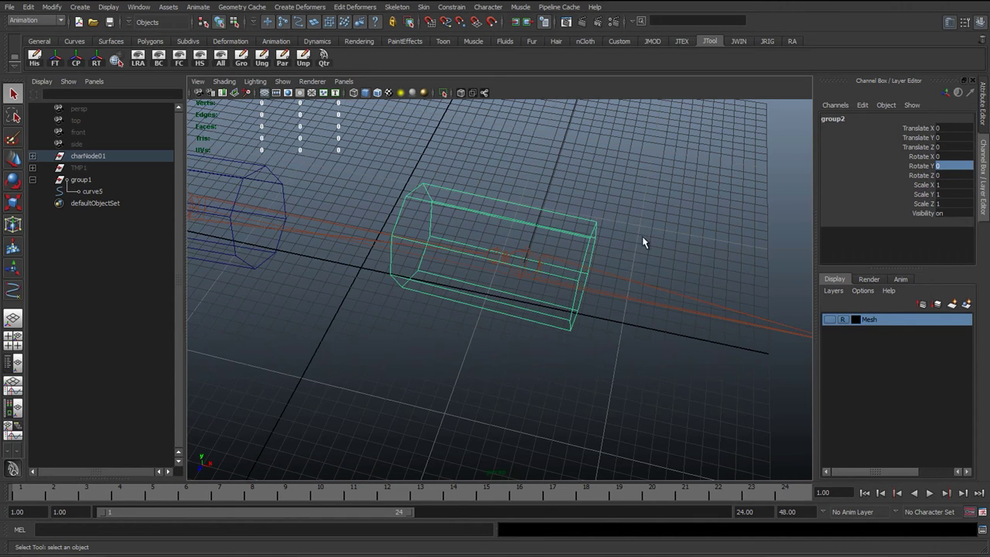
left_click_drag(625, 278, 579, 276, "alt")
middle_click_drag(579, 276, 541, 318, "alt")
left_click_drag(541, 317, 584, 297, "alt")
middle_click_drag(584, 297, 555, 301, "alt")
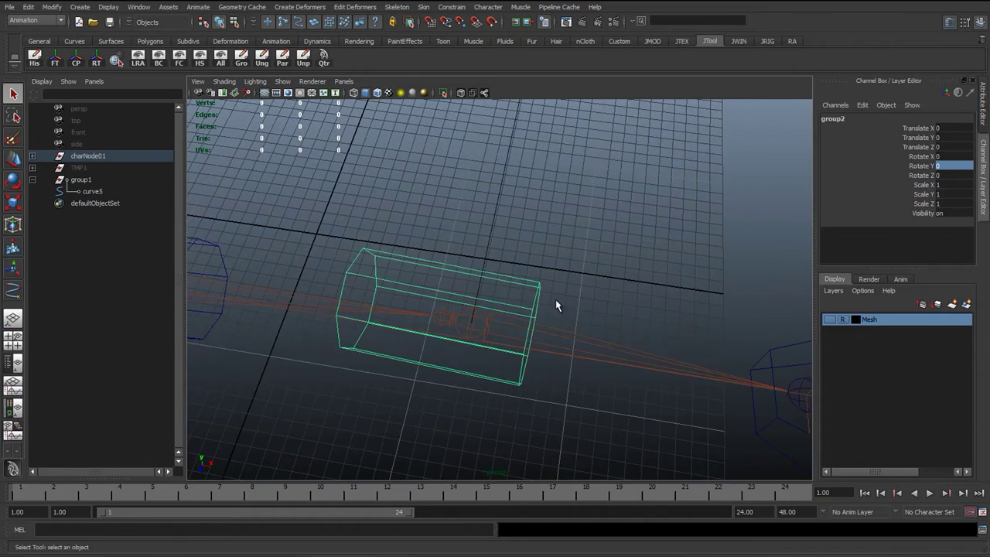
Unparent group2 from the elbow joint back to the top level of the scene
left_click_drag(555, 301, 459, 288, "alt")
middle_click_drag(459, 288, 526, 299, "alt")
right_click_drag(526, 300, 535, 299, "alt")
middle_click_drag(535, 299, 454, 263, "alt")
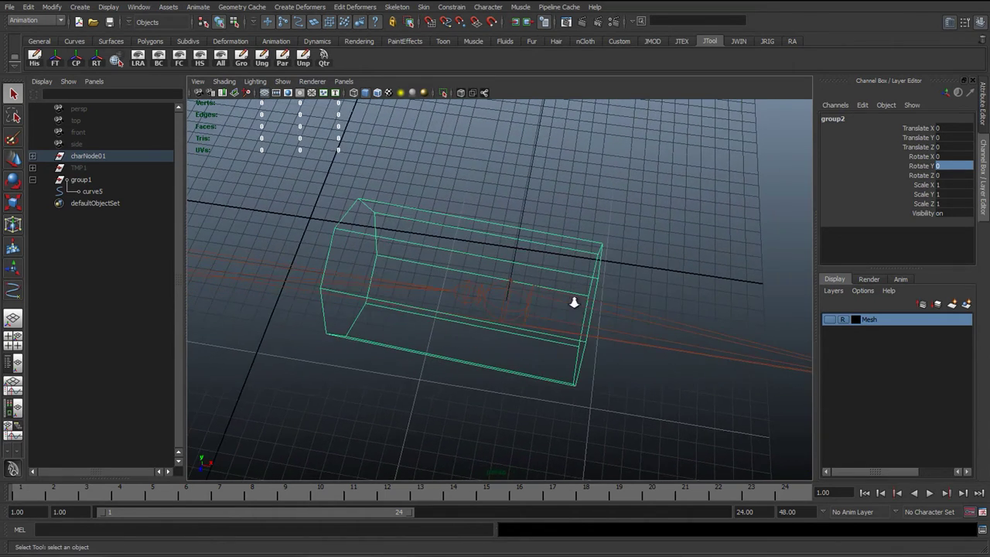
right_click_drag(573, 302, 441, 272, "alt")
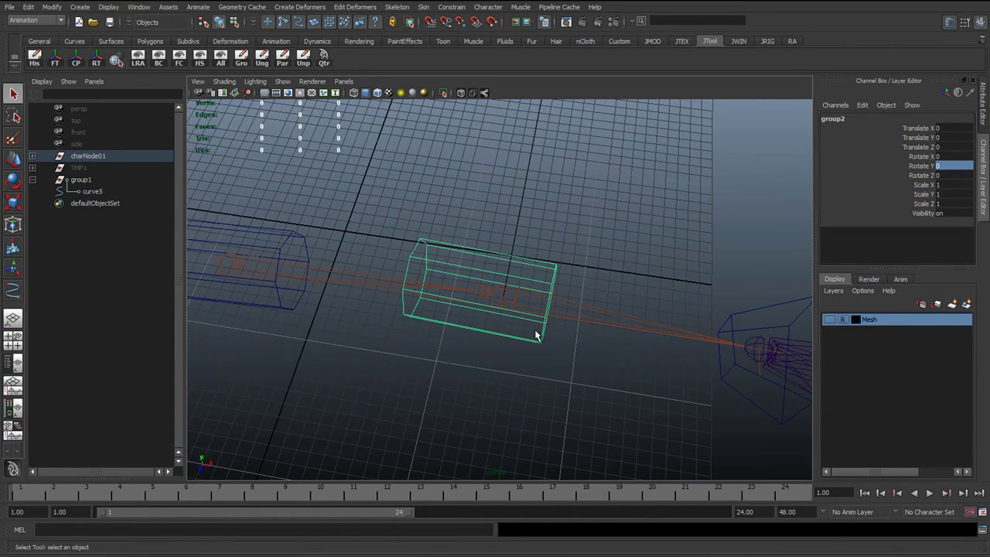
left_click_drag(536, 331, 548, 349)
key("Up")
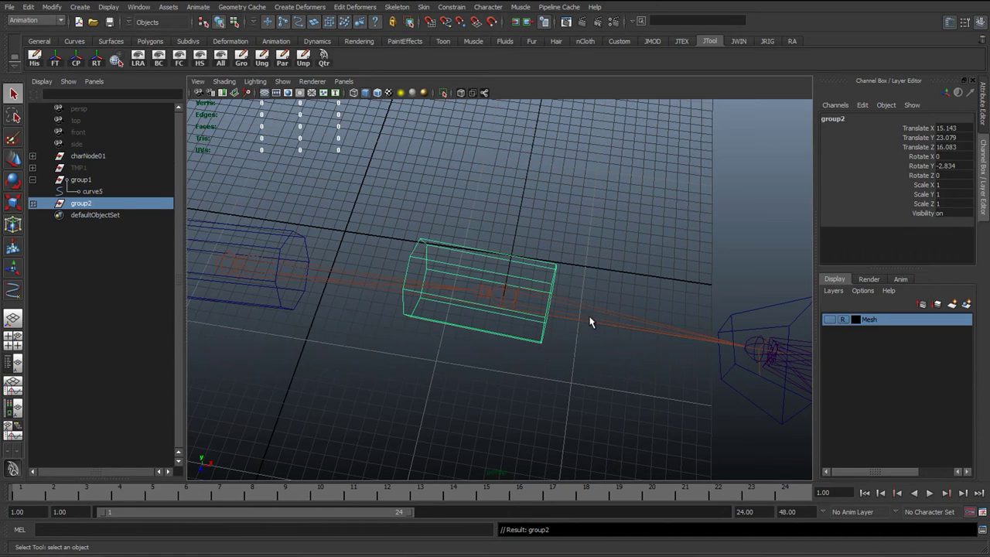
Stretch the elbow tube curve inside group2 along X to a scale of about 2.28
middle_click_drag(550, 274, 517, 265, "alt")
key("Down")
key("r")
left_click_drag(548, 308, 672, 321)
In the top view, shorten the elbow tube curve along X to about half its original length
right_click_drag(517, 333, 495, 290, "alt")
middle_click_drag(495, 290, 506, 366, "alt")
key("space")
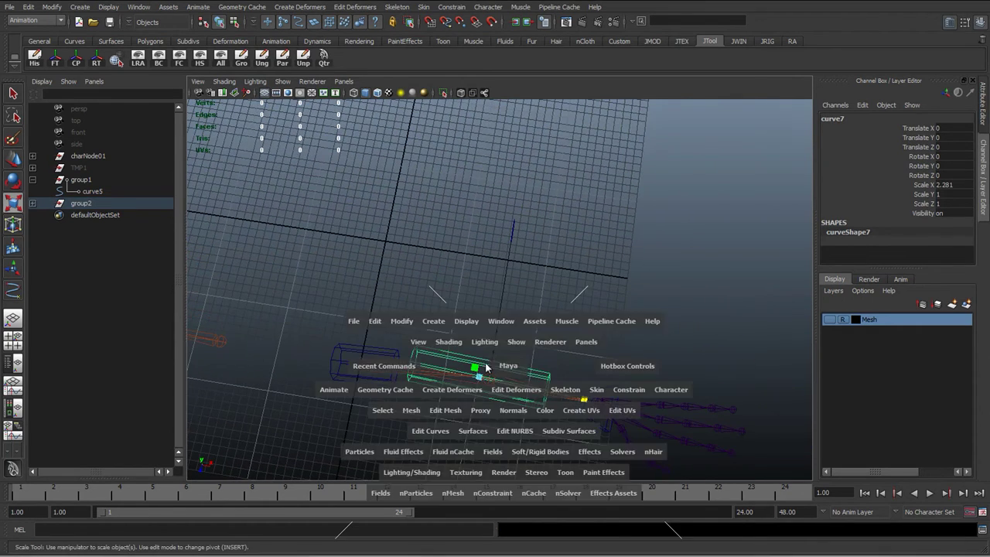
left_click_drag(503, 365, 378, 415)
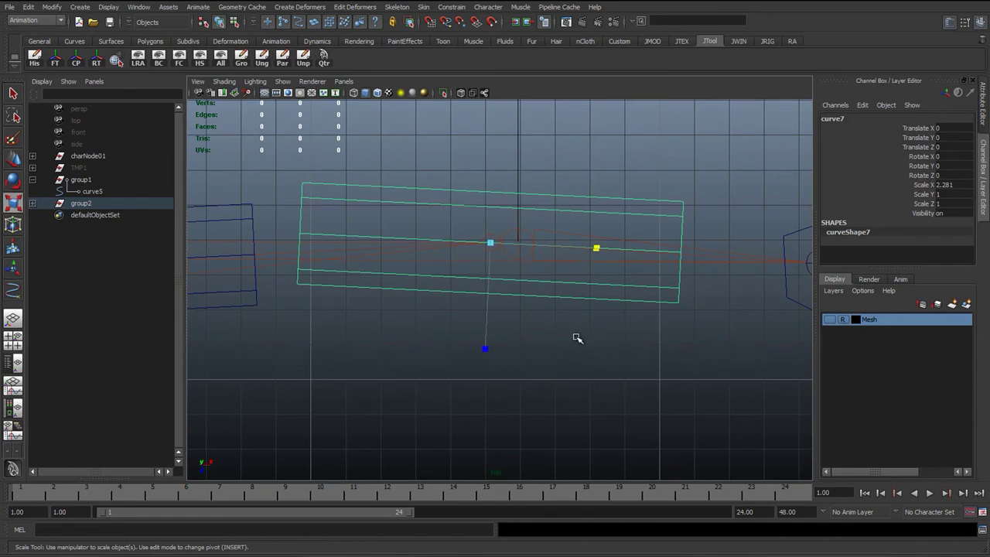
left_click_drag(577, 338, 475, 322, "alt")
left_click_drag(517, 274, 447, 279)
Scale the shoulder tube curve, curve5, along X to about 1.15
left_click(337, 236)
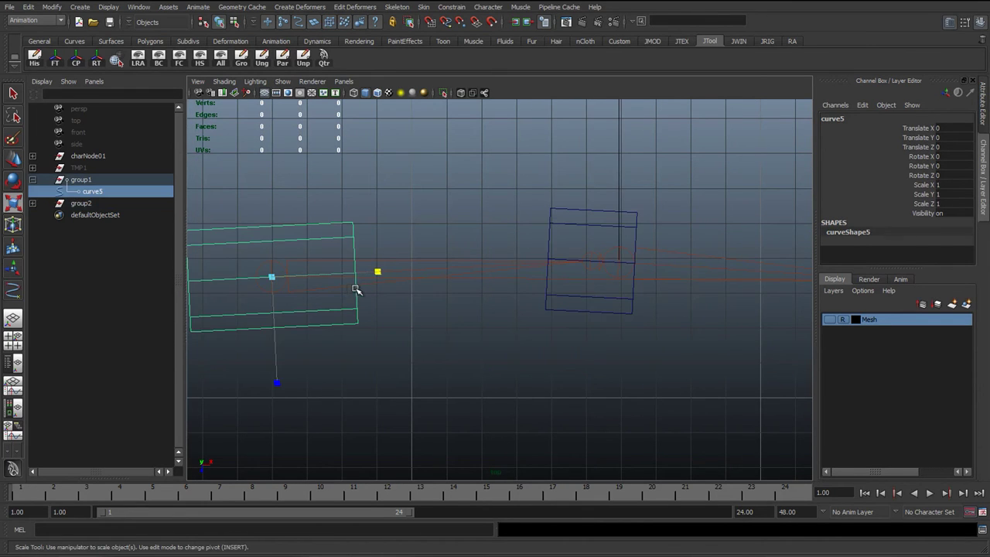
mouse_move(379, 272)
left_mouse_down()
mouse_move(487, 267)
mouse_move(387, 276)
left_mouse_up()
middle_click_drag(527, 275, 448, 239, "alt")
left_click(453, 222)
key("q")
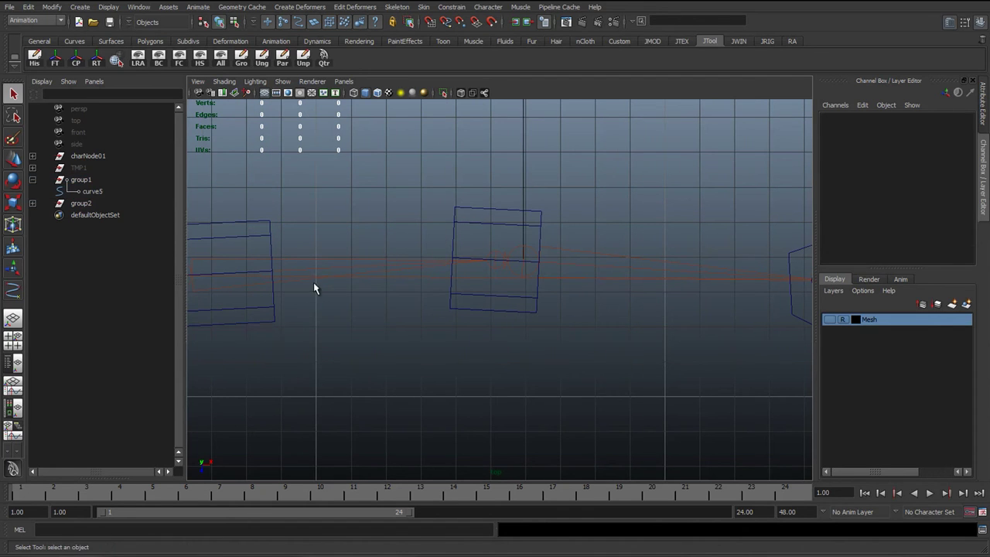
Set the Move tool to object axes and move the shoulder tube along its X axis to about 2.14
middle_click_drag(313, 283, 397, 287, "alt")
left_click(389, 239)
key("w")
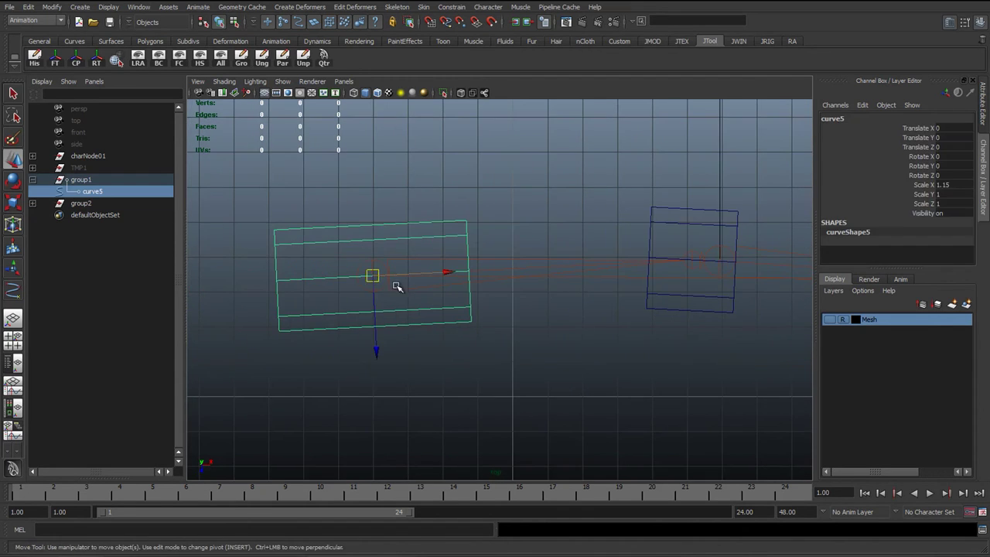
left_click(503, 199)
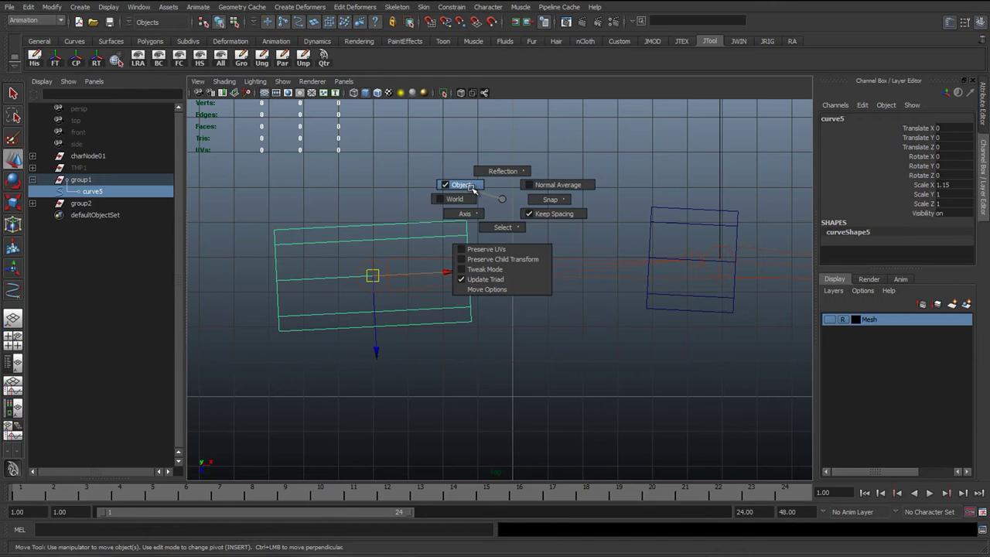
left_click(471, 187)
double_click(12, 159)
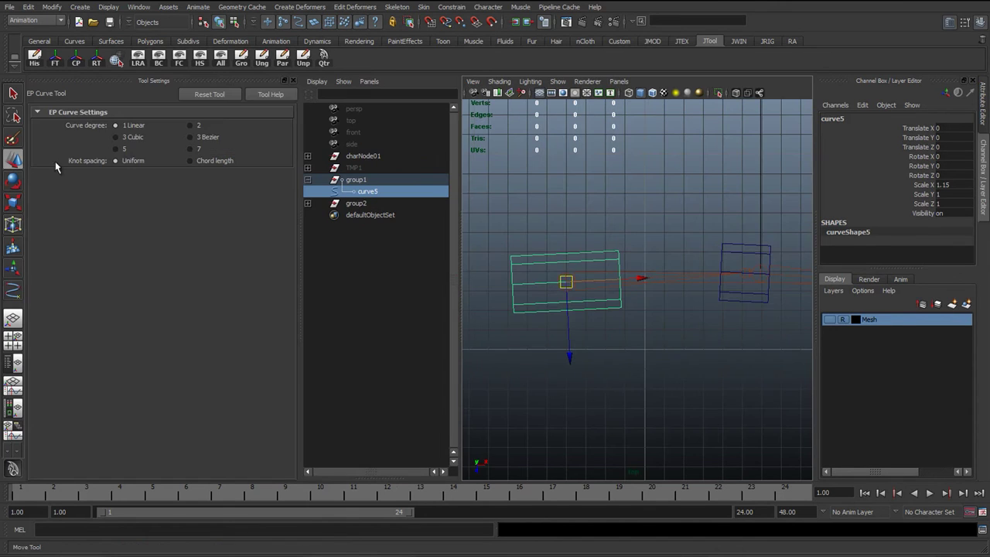
key("w")
left_click(292, 80)
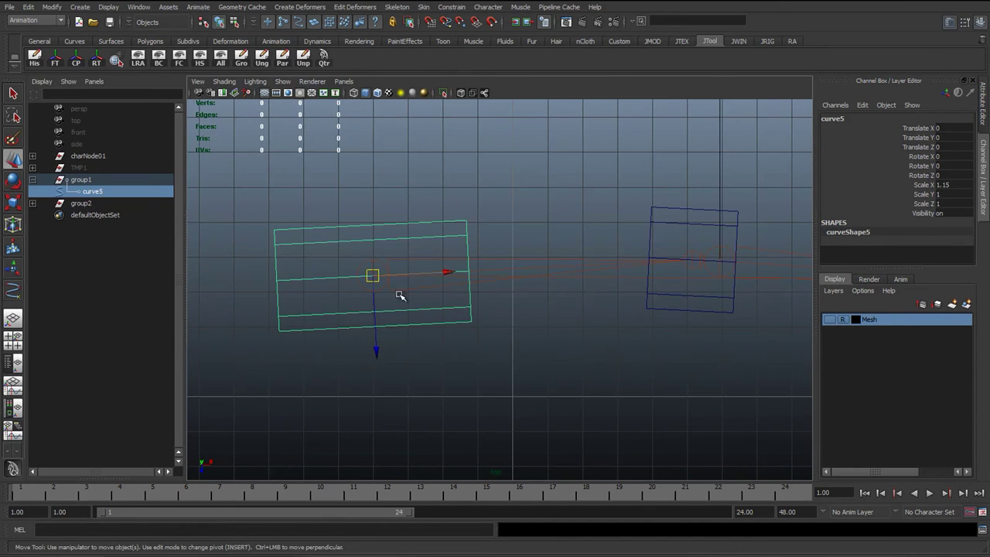
left_click_drag(439, 272, 520, 268)
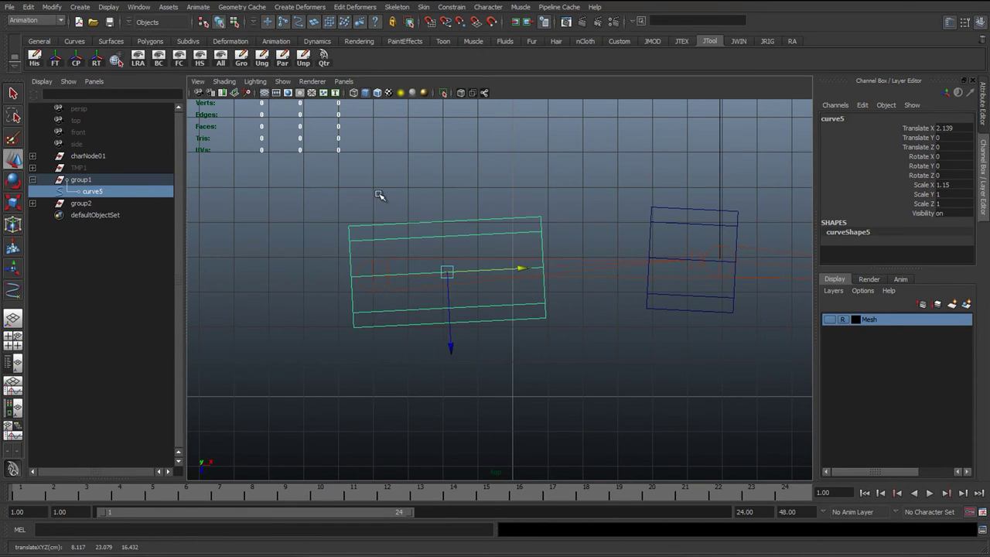
Try moving the shoulder tube along the world X axis, undo the move, and return to object axes
key("w")
left_click_drag(379, 195, 353, 198)
left_click_drag(522, 272, 561, 279)
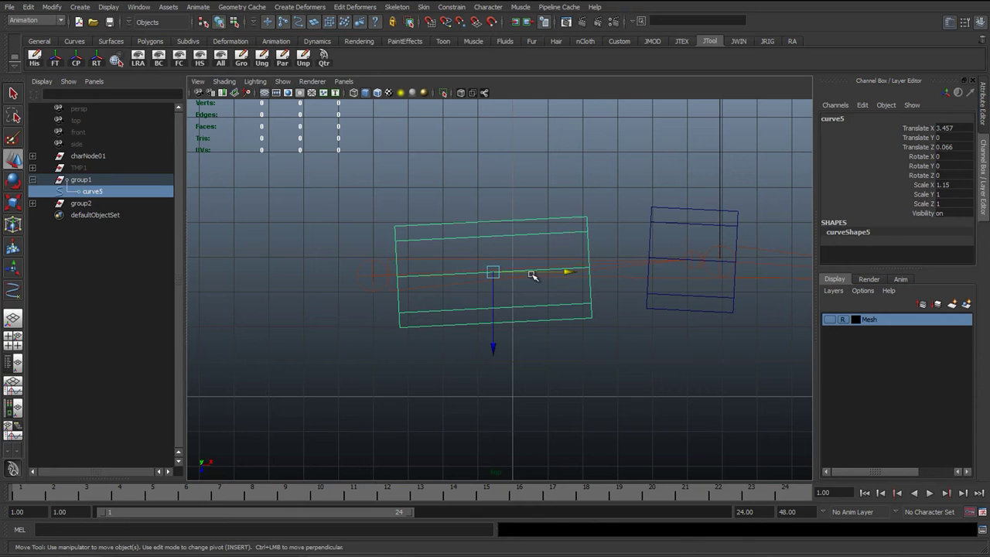
key("ctrl+z")
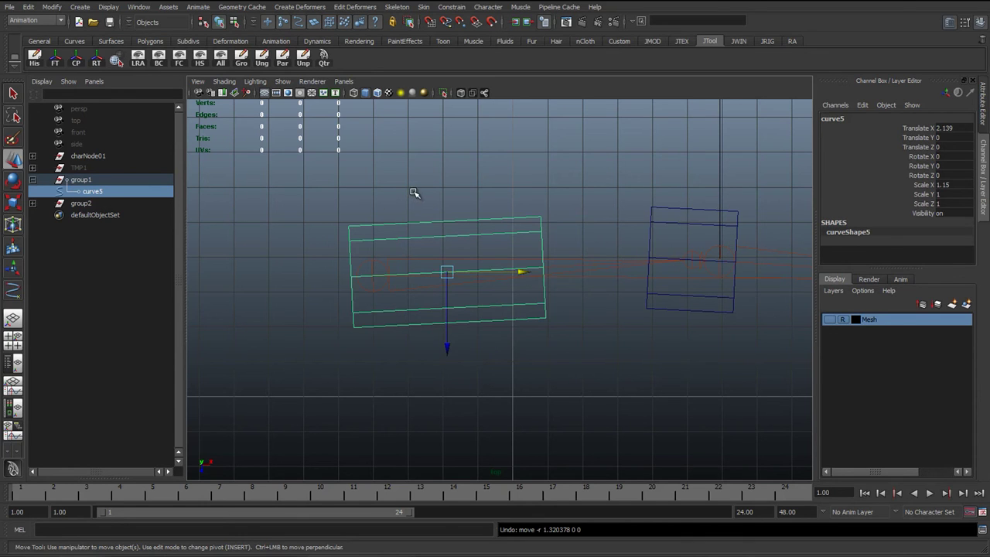
left_click_drag(413, 192, 387, 180)
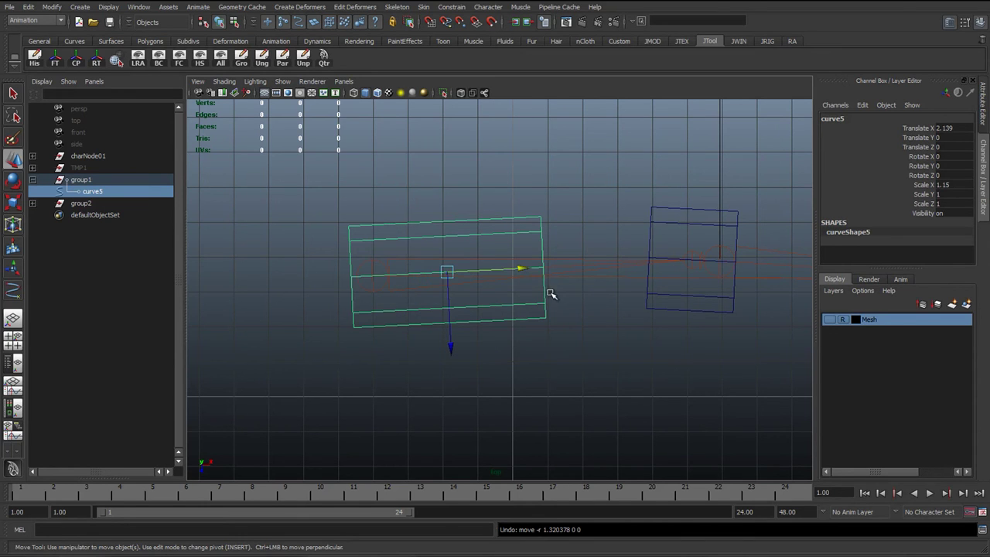
Move the shoulder tube along its X axis to about 2.77 and show the Mesh layer to compare it with the arm
middle_click_drag(524, 274, 473, 273, "alt")
left_click_drag(490, 270, 511, 271)
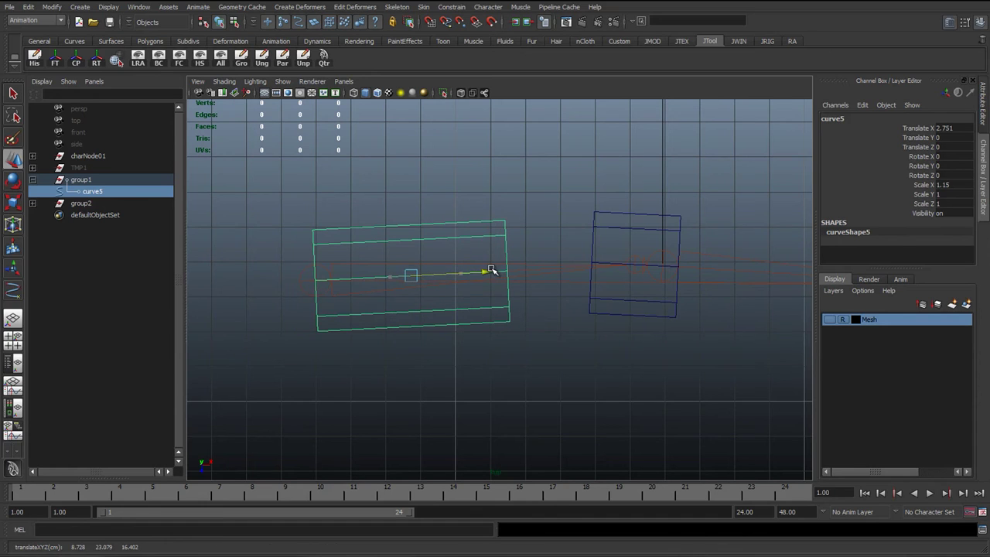
left_click(830, 319)
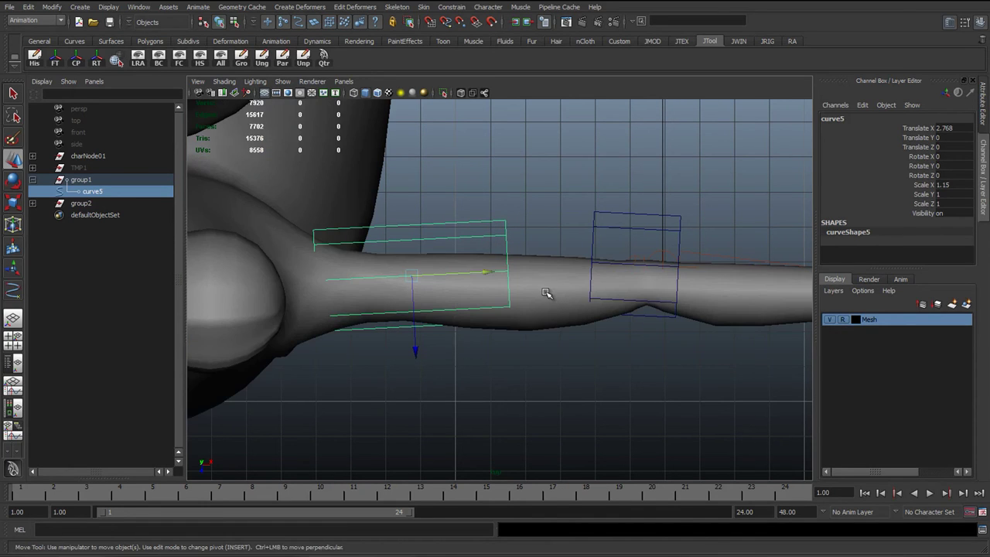
middle_click_drag(492, 202, 442, 210, "alt")
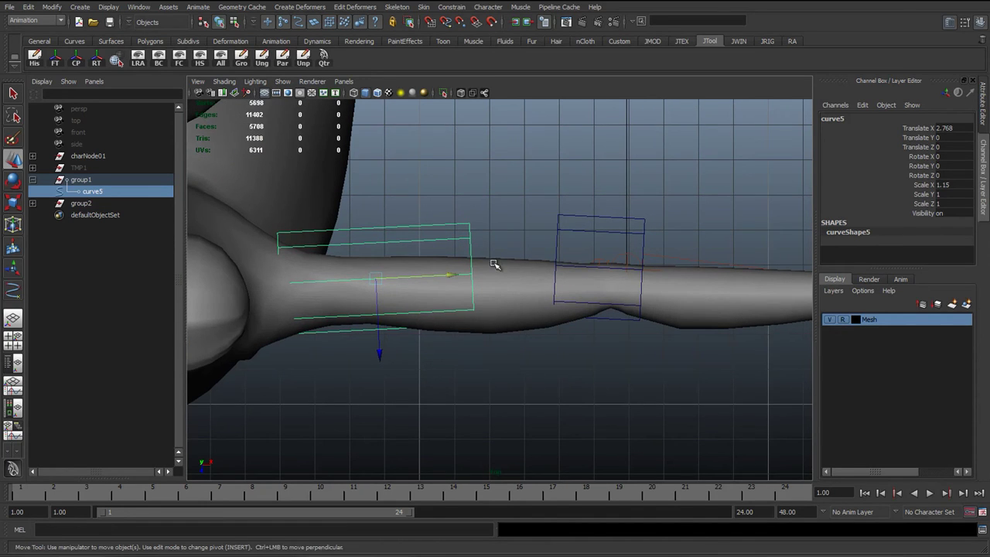
middle_click_drag(796, 336, 774, 325, "alt")
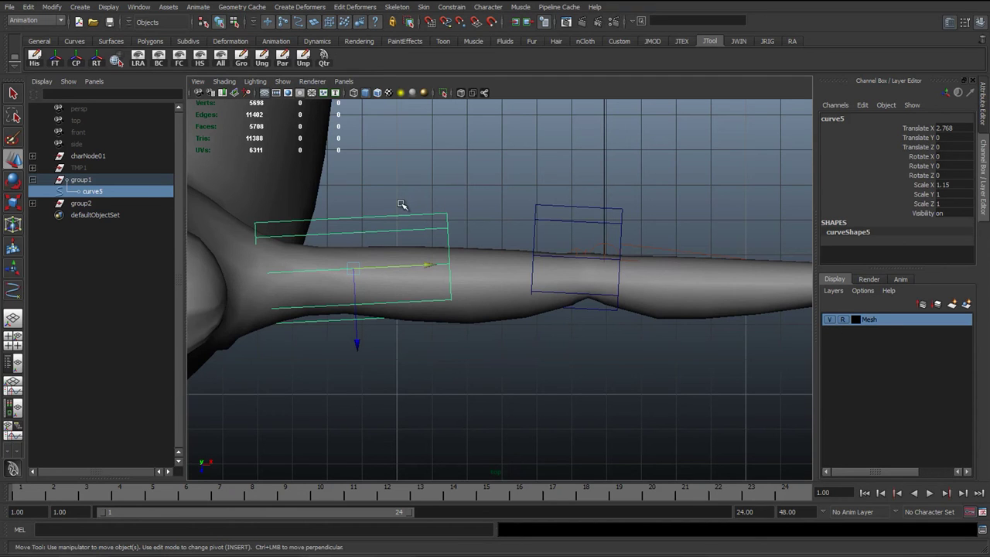
Try to box-select the control vertices at the elbow end of the shoulder tube
right_click_drag(400, 202, 403, 204)
left_click_drag(414, 204, 529, 369)
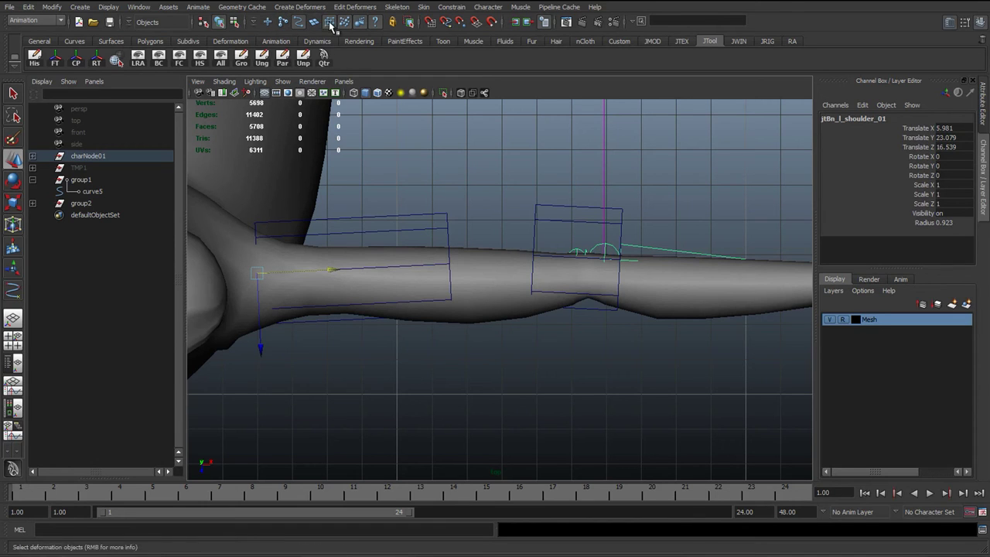
right_click(462, 227)
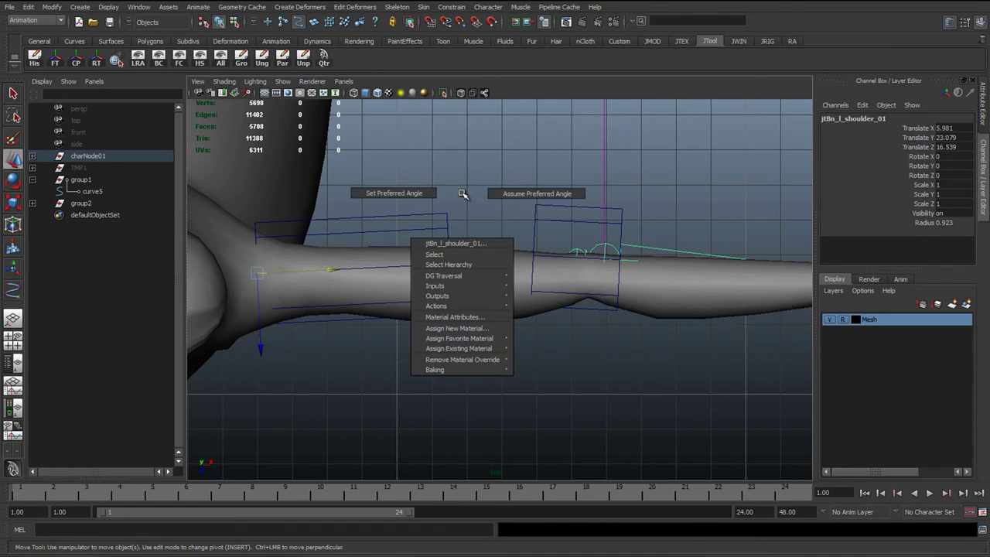
left_click(450, 216)
Select the control vertices at the shoulder tube's elbow end and move them along X to extend the tube close to the elbow
right_click_drag(459, 196, 433, 201)
left_click_drag(390, 185, 519, 401)
middle_click_drag(479, 268, 431, 261, "alt")
key("4")
left_click_drag(470, 258, 588, 258)
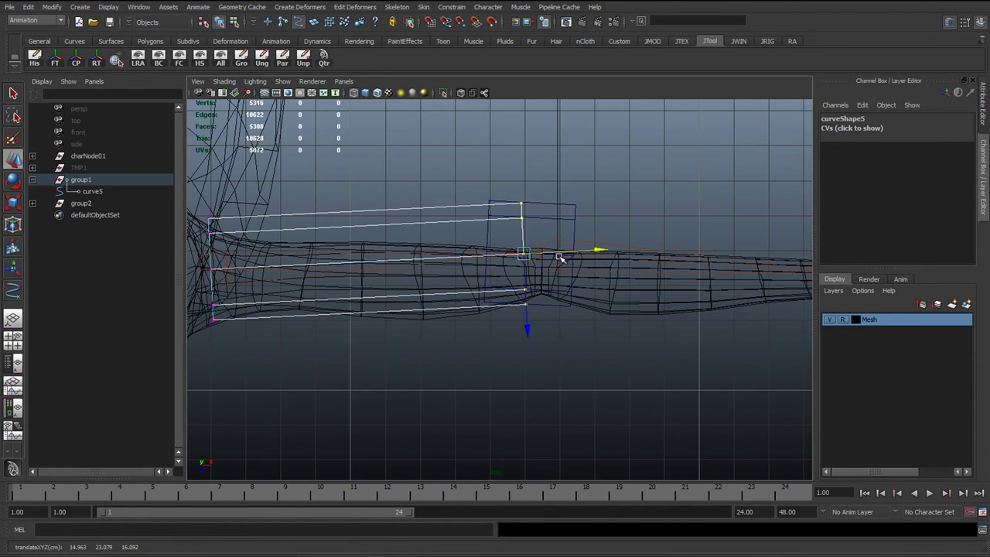
key("5")
key("space")
left_click_drag(547, 259, 543, 241)
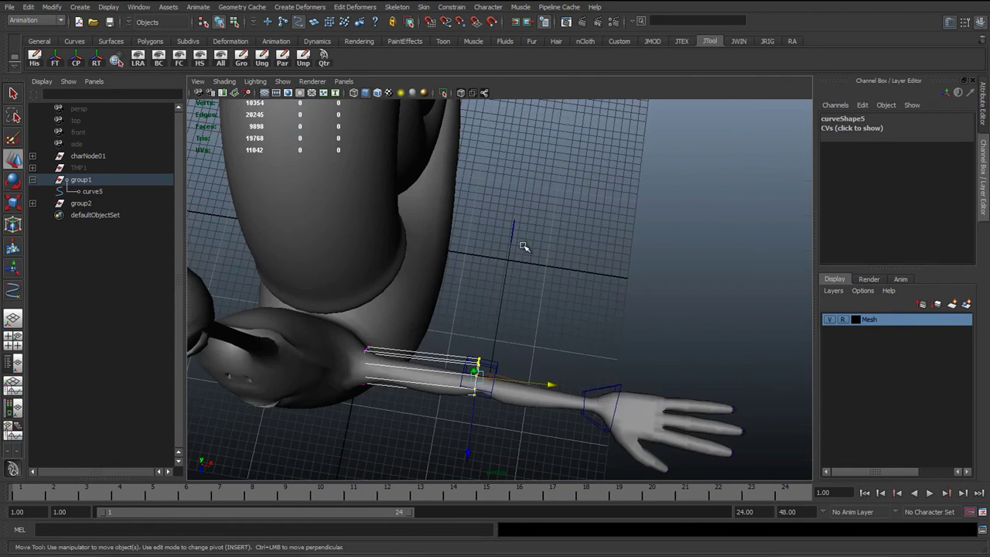
Select the control vertices at the shoulder tube's shoulder end and scale them to fit around the upper arm
left_click_drag(466, 282, 435, 203, "alt")
middle_click_drag(434, 203, 423, 294, "alt")
left_click_drag(424, 294, 467, 330, "alt")
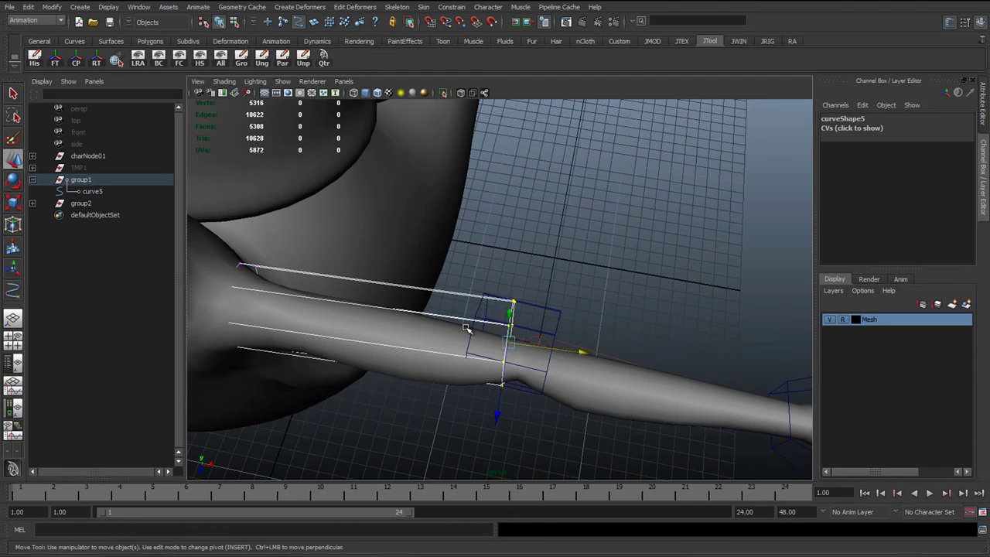
key("space")
middle_click_drag(438, 366, 365, 368, "alt")
left_click_drag(422, 344, 399, 369, "alt")
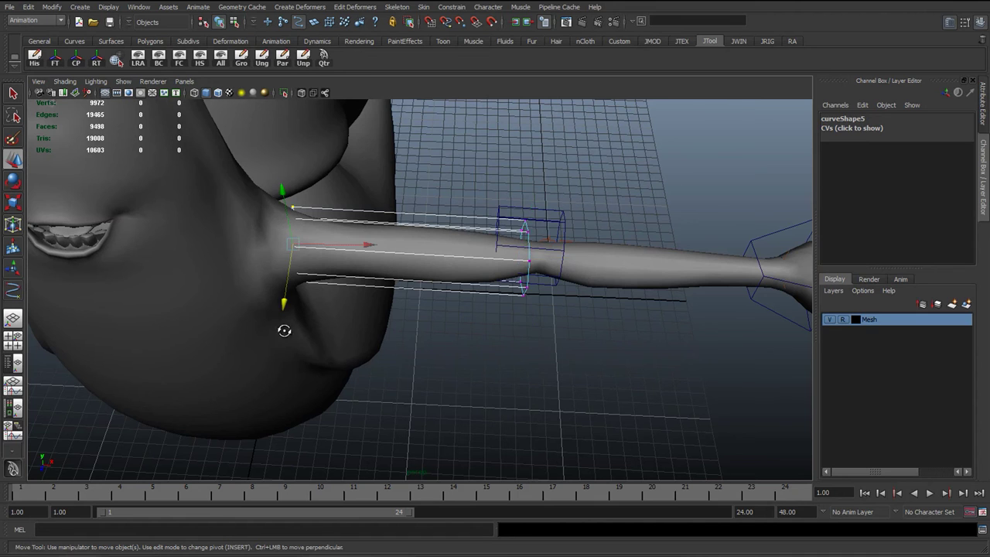
left_click_drag(283, 327, 351, 270, "alt")
key("r")
left_click_drag(332, 230, 349, 180)
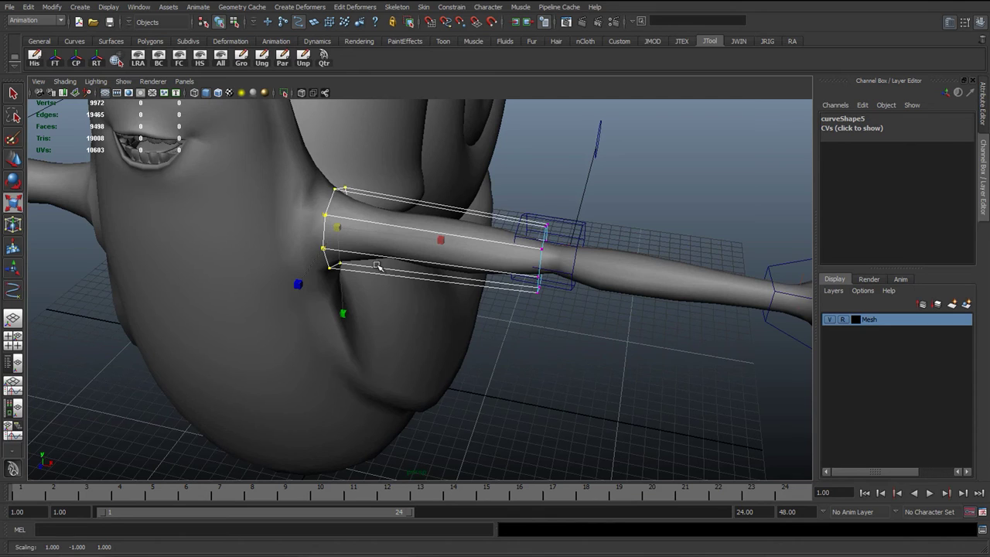
left_click_drag(377, 265, 368, 194, "alt")
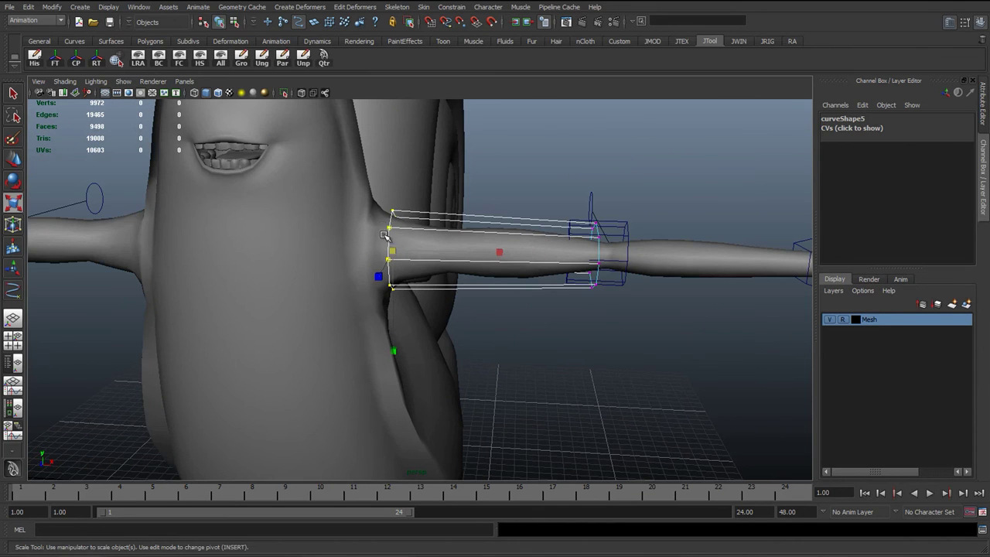
left_click_drag(393, 282, 364, 281, "alt")
left_click_drag(276, 227, 283, 226)
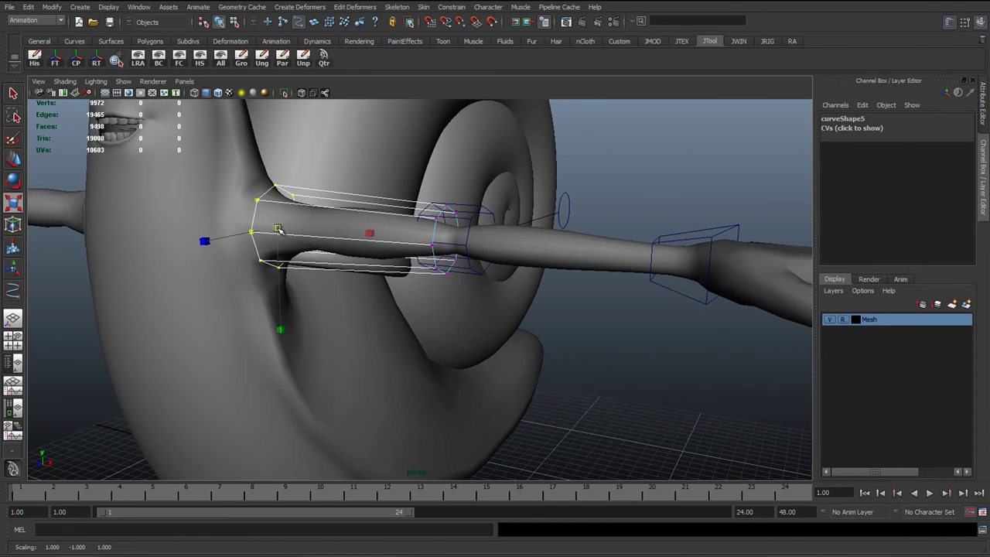
Rotate the shoulder-end control vertices of the shoulder tube so the ring slants with the body at the armpit
key("w")
middle_click_drag(317, 241, 373, 275, "alt")
left_click_drag(374, 275, 530, 234, "alt")
key("e")
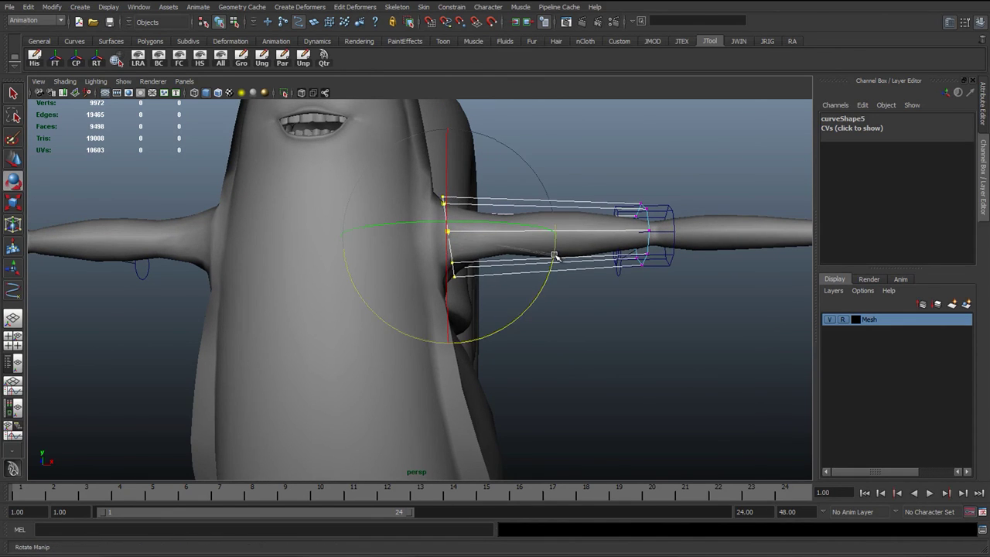
left_click_drag(571, 291, 495, 201, "alt")
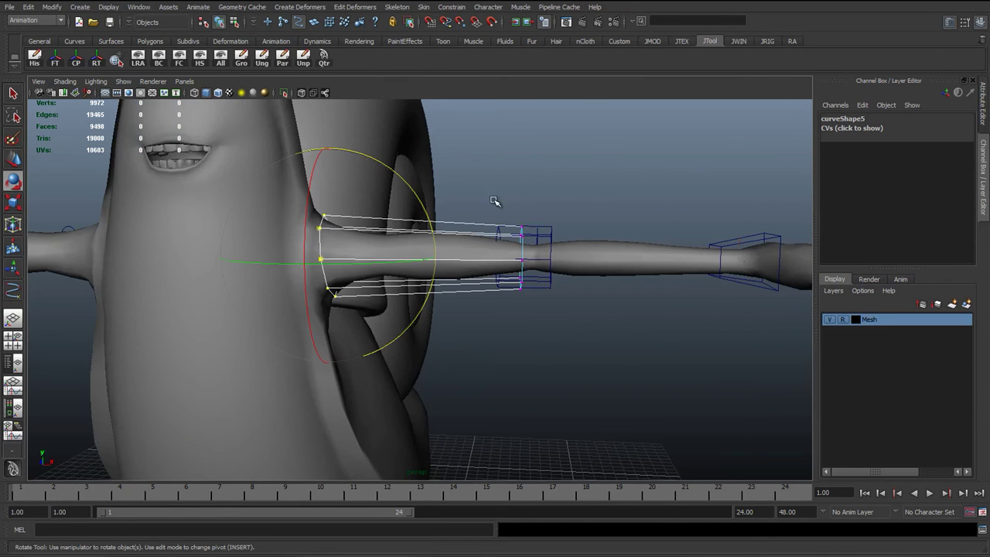
key("w")
left_click_drag(548, 339, 505, 354, "alt")
Select the shoulder tube's elbow-end control vertices in the top view and move them along X to just before the elbow
key("space")
left_click_drag(529, 270, 515, 272)
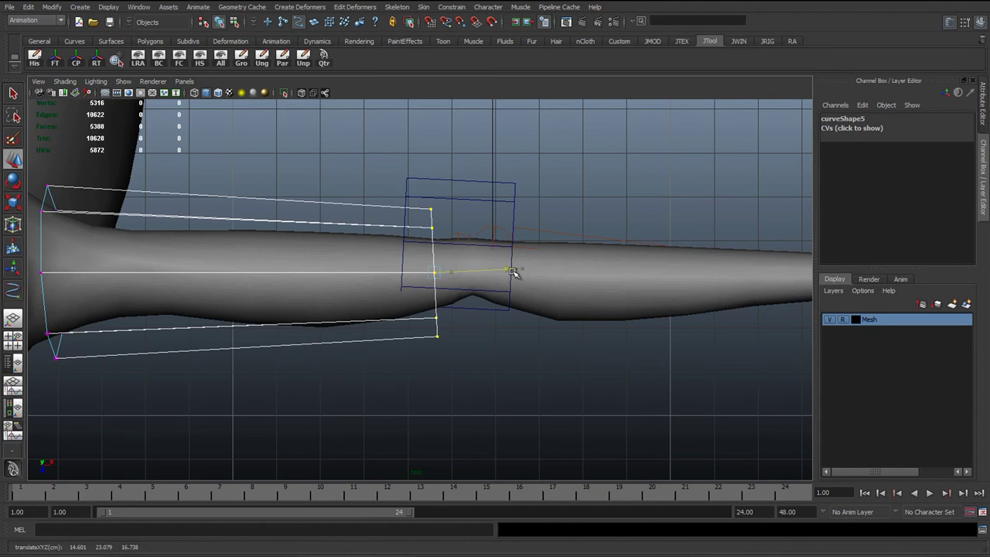
key("space")
left_click_drag(400, 294, 392, 257)
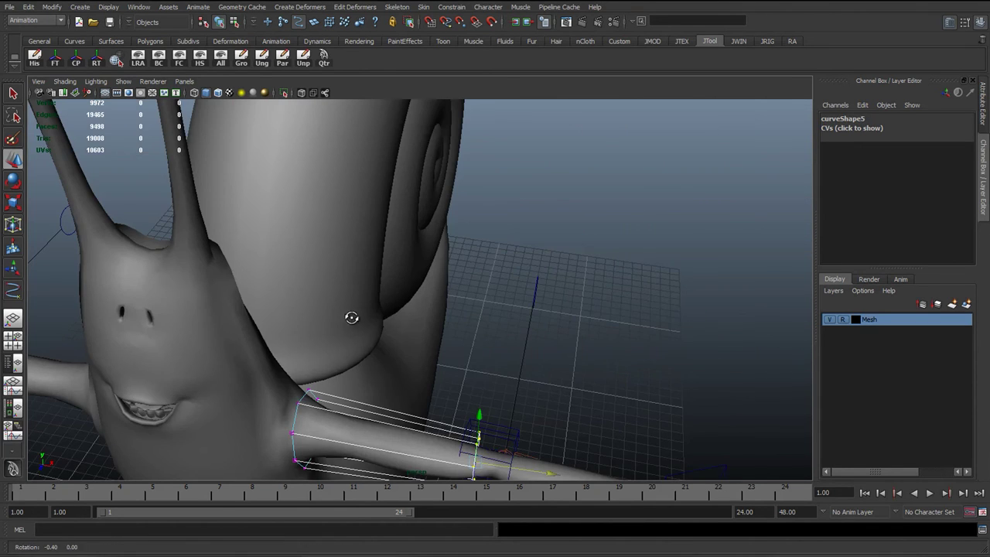
Show the elbow tube's control vertices and move its outer end along X to stretch the tube to just before the wrist
left_click_drag(353, 316, 472, 266, "alt")
left_click(529, 252)
key("space")
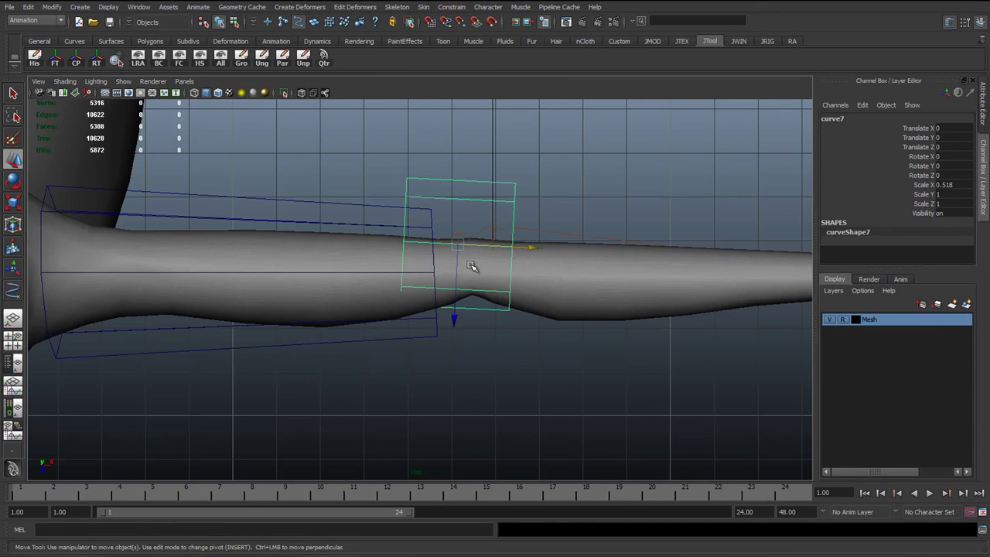
right_click_drag(461, 150, 414, 156)
scroll(473, 249, "down", 3)
middle_click_drag(478, 239, 445, 239, "alt")
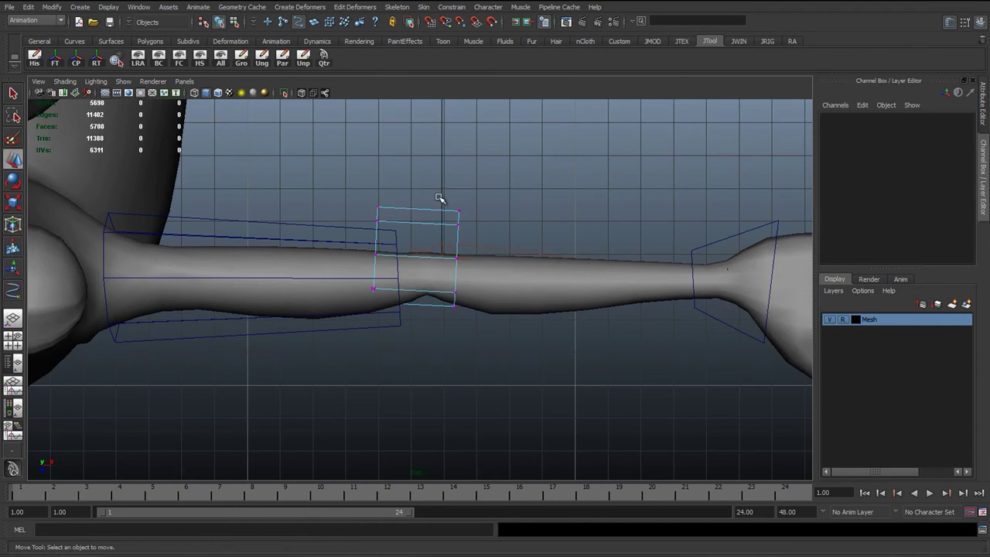
left_click_drag(441, 198, 483, 337)
left_click_drag(524, 271, 762, 272)
Move the elbow-end control vertices of the forearm tube beside the shoulder tube, centre them on the arm and rotate them upright
left_click_drag(351, 199, 442, 338)
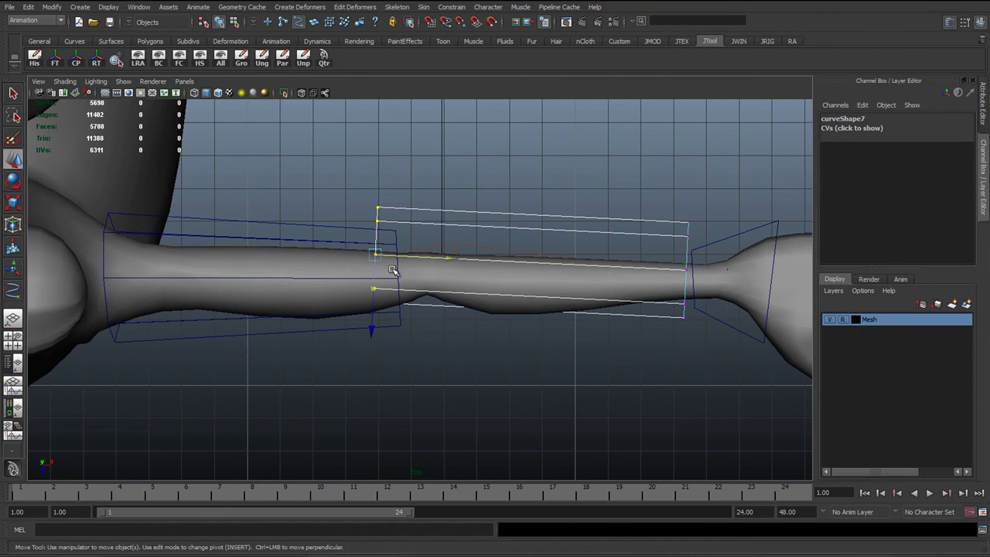
left_click_drag(451, 264, 488, 265)
left_click_drag(412, 333, 409, 354)
key("e")
right_click_drag(493, 276, 555, 231, "alt")
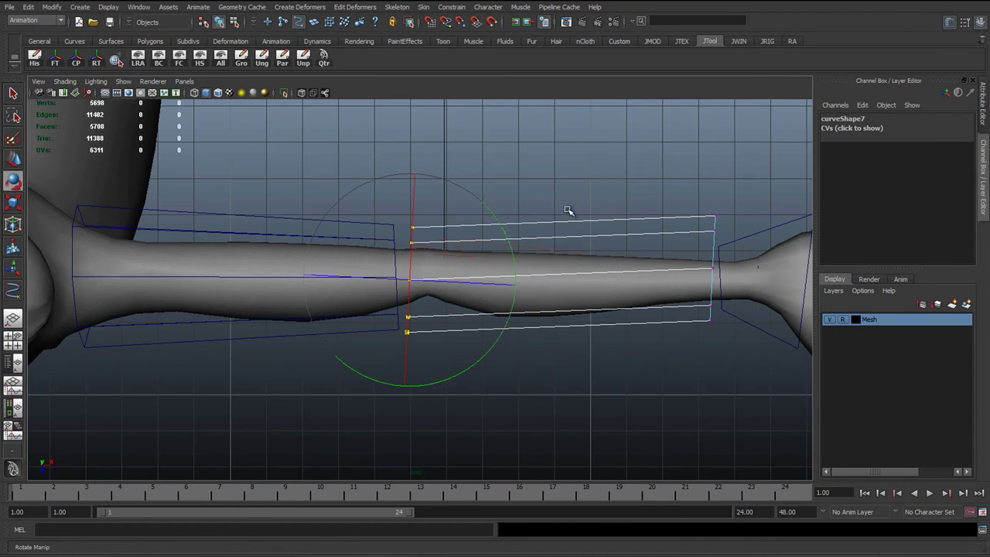
left_click_drag(498, 215, 496, 212)
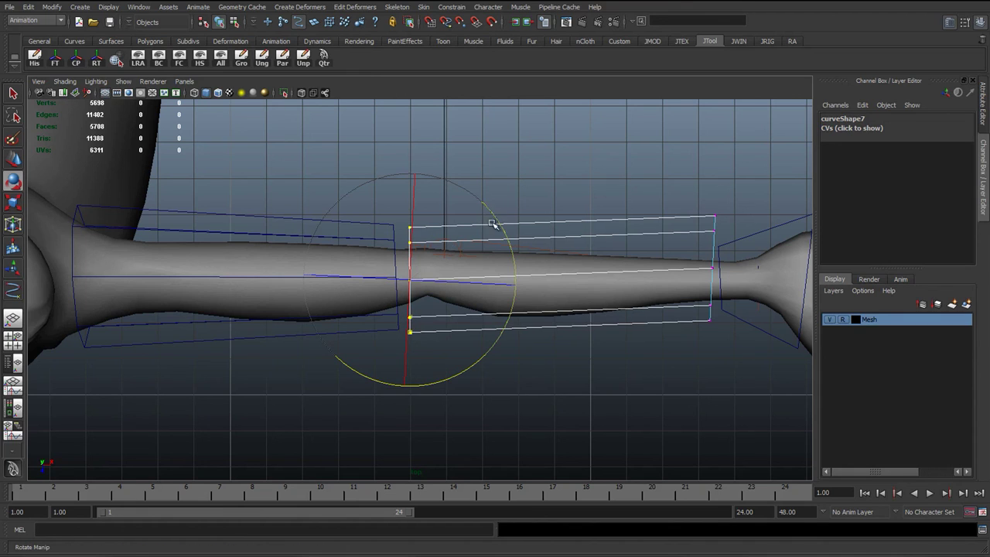
key("w")
left_click_drag(411, 278, 413, 279)
Scale down the forearm tube's wrist-end control vertices and move them along Z to centre them on the wrist
key("r")
left_click_drag(619, 188, 730, 357)
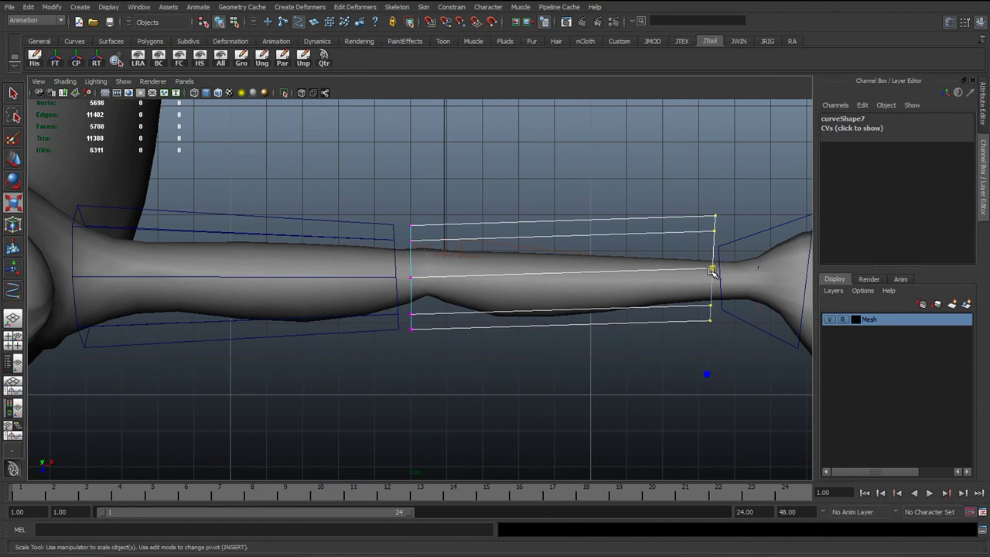
left_click_drag(711, 271, 700, 261)
key("w")
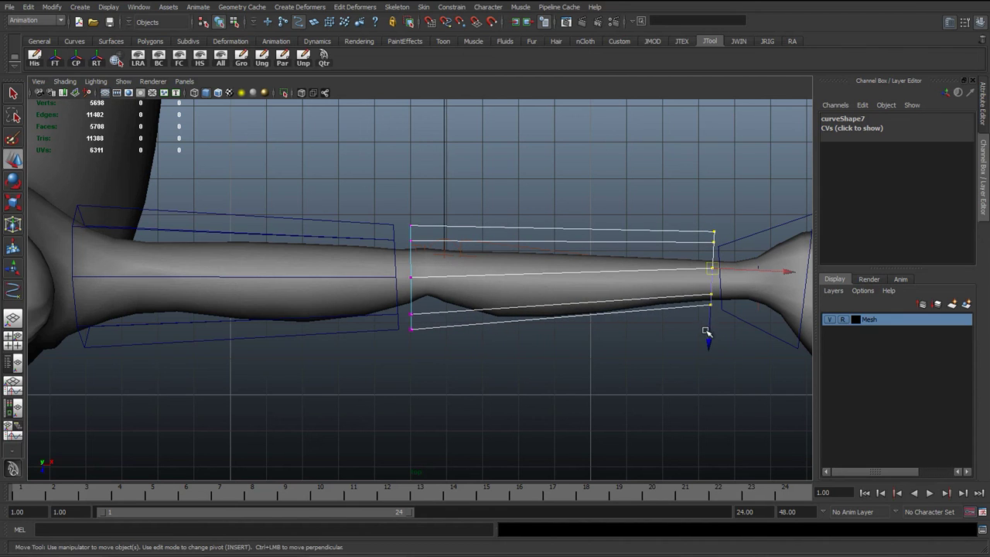
left_click_drag(706, 338, 712, 348)
Rotate the wrist-end control vertices to match the hand control's edge, scale them to about 0.927 and nudge them along Z
middle_click_drag(711, 348, 524, 310, "alt")
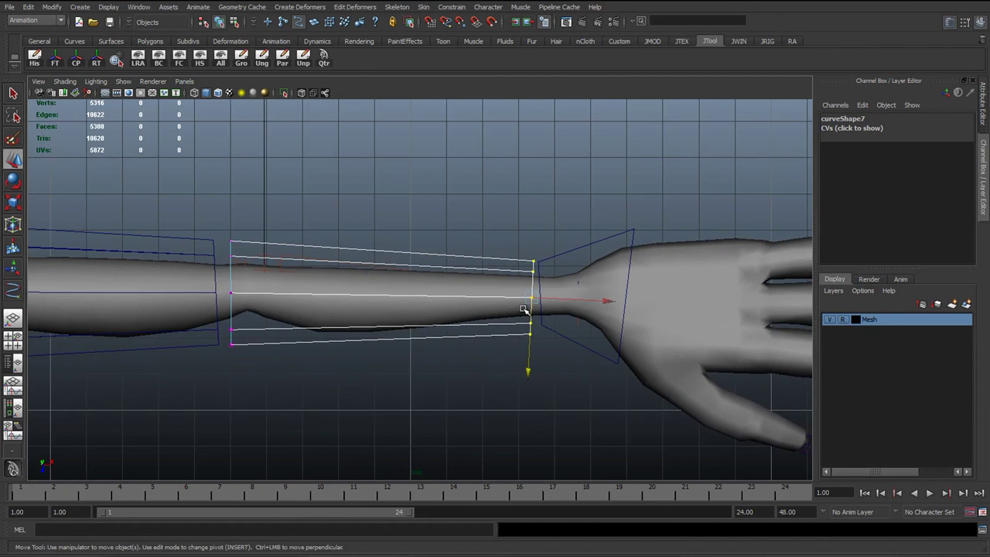
scroll(523, 310, "up", 1)
key("e")
left_click_drag(545, 200, 526, 194)
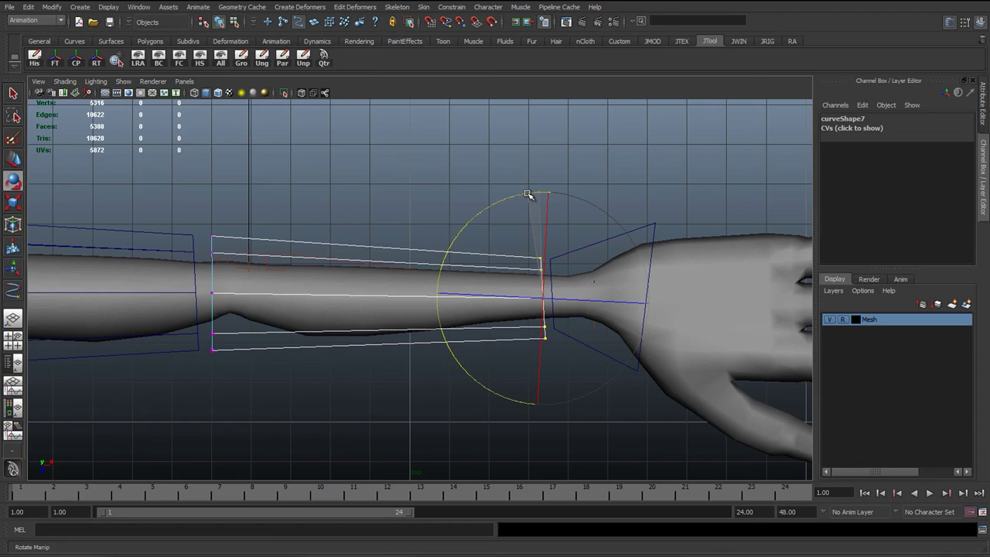
key("w")
key("r")
left_click_drag(544, 300, 539, 303)
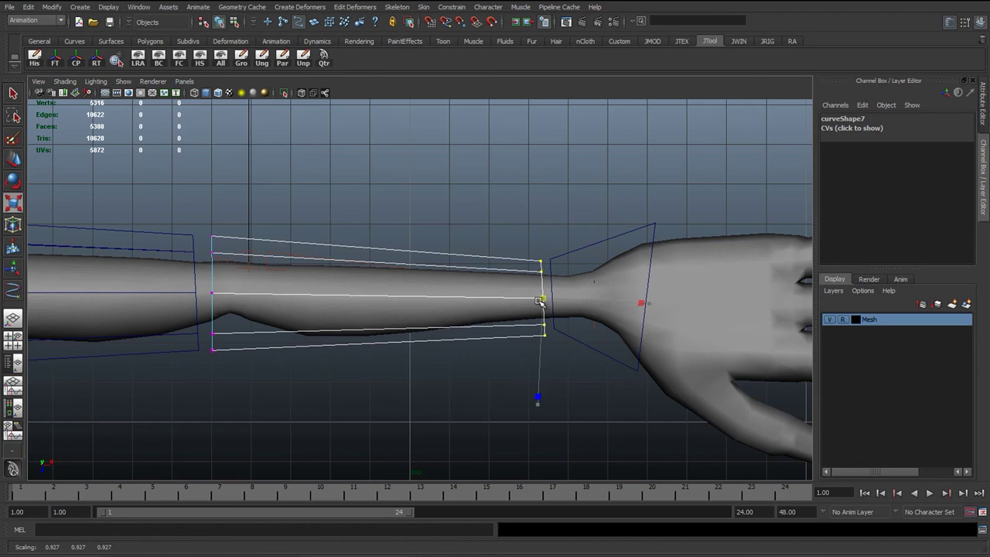
key("w")
left_click_drag(539, 358, 539, 361)
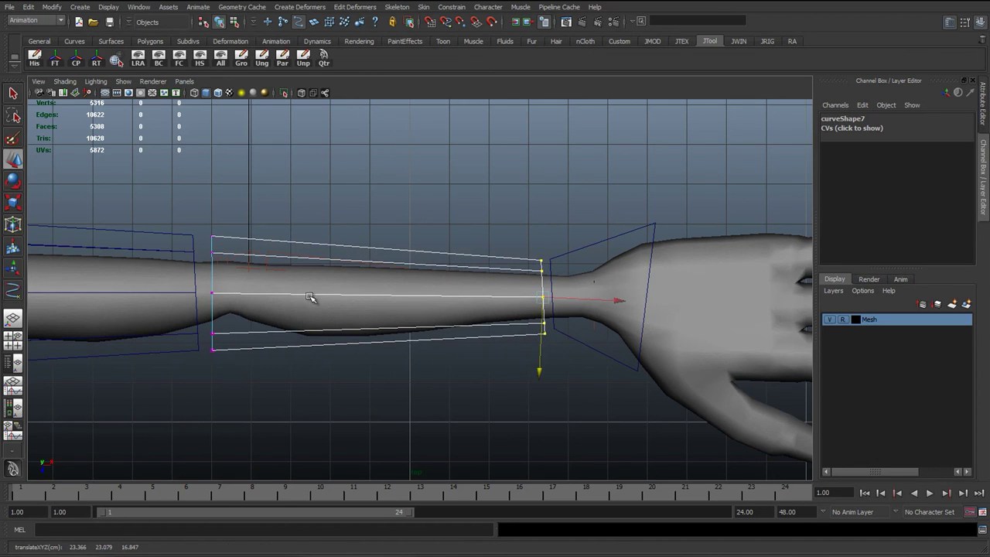
Return to the perspective view, switch back to object selection mode and clear the selection
middle_click_drag(309, 294, 387, 296, "alt")
key("space")
left_click_drag(387, 296, 380, 274)
key("q")
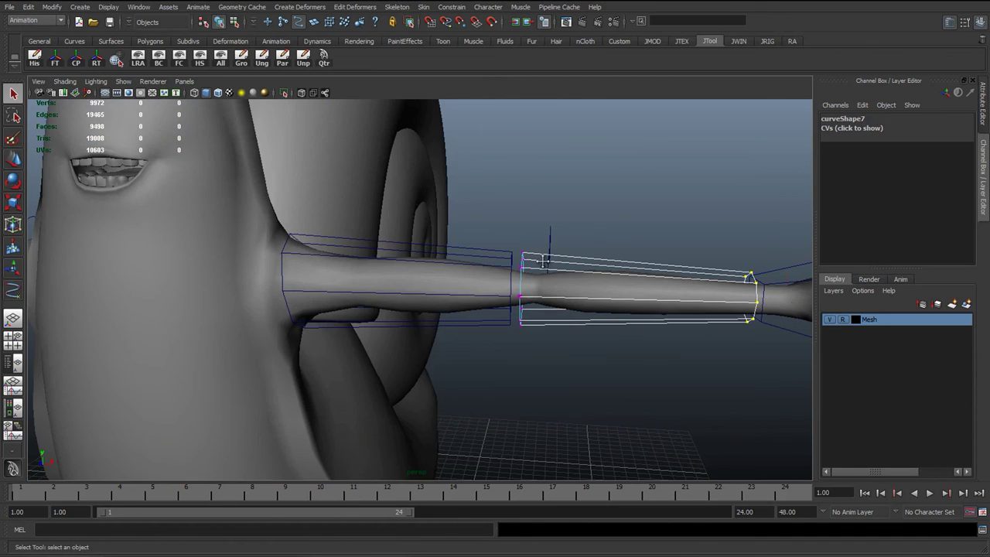
middle_click_drag(528, 282, 442, 297, "alt")
left_click(235, 23)
left_click(219, 23)
left_click(581, 228)
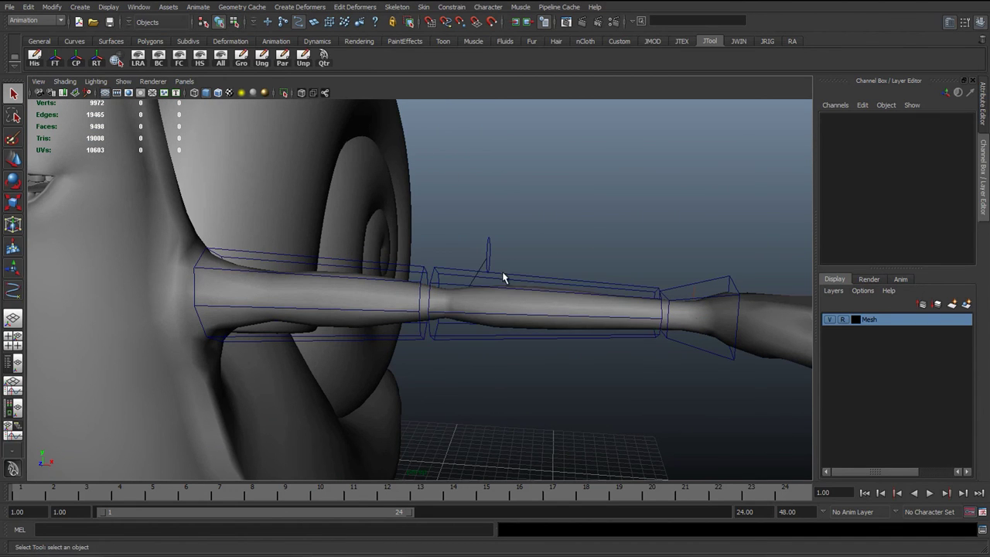
Select the forearm tube control and hide the Mesh layer to view the controls together with the arm joints
right_click_drag(503, 274, 414, 325, "alt")
left_click_drag(448, 321, 402, 372, "alt")
middle_click_drag(457, 296, 449, 243, "alt")
right_click_drag(410, 340, 444, 364, "alt")
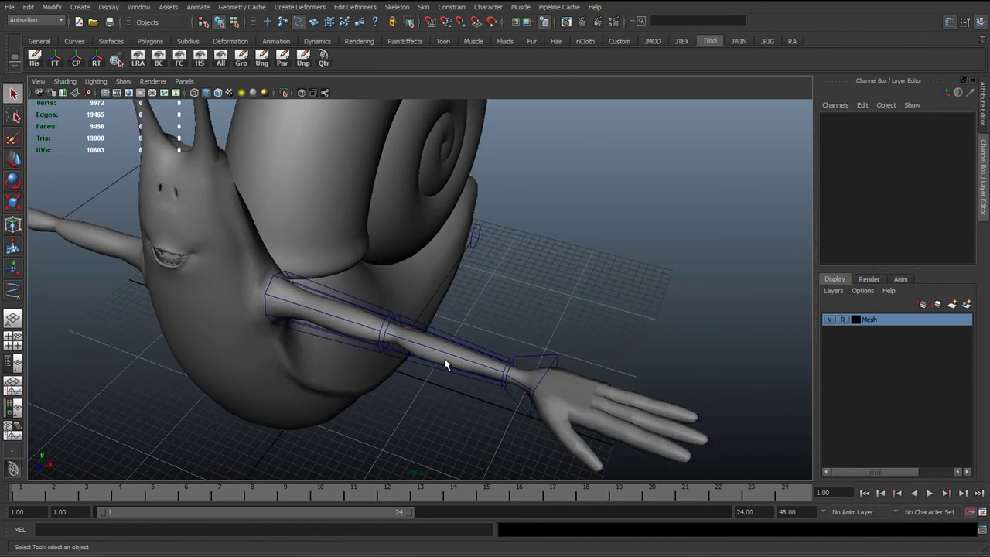
left_click_drag(444, 364, 390, 304, "alt")
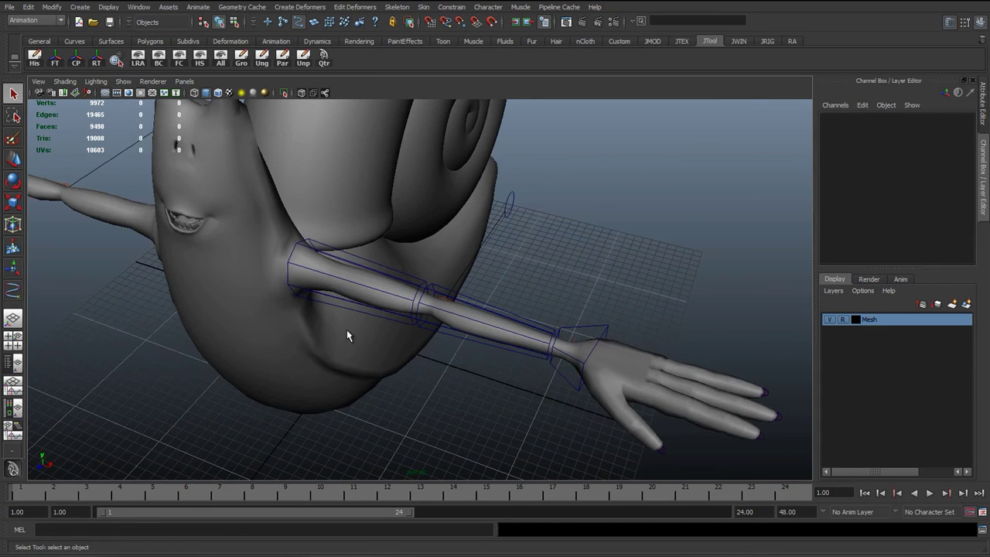
left_click(400, 275)
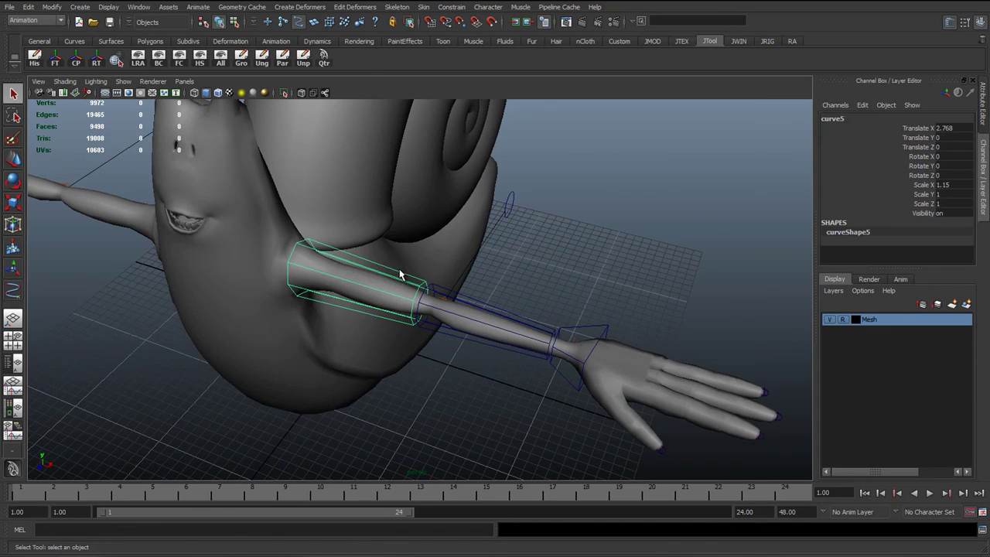
left_click(437, 306)
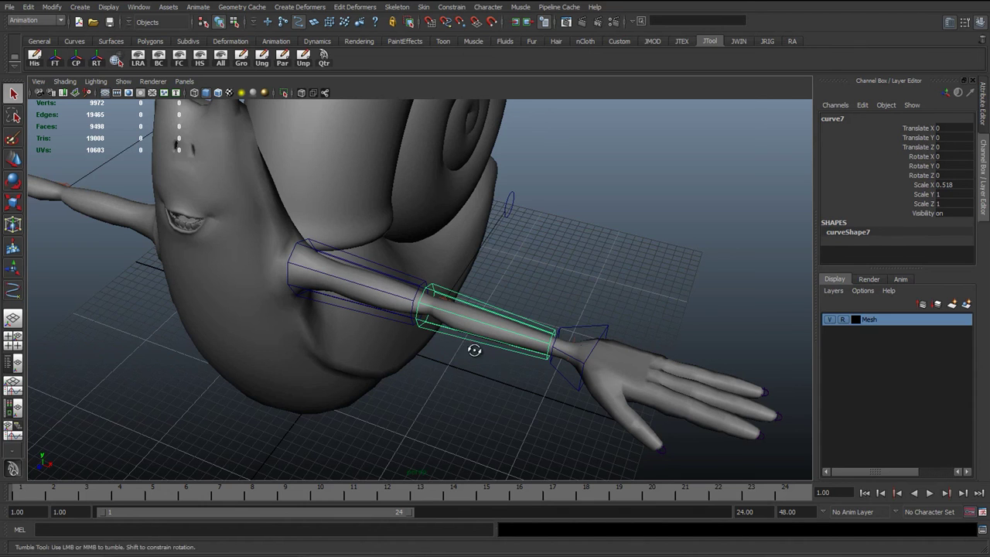
left_click_drag(471, 347, 510, 357, "alt")
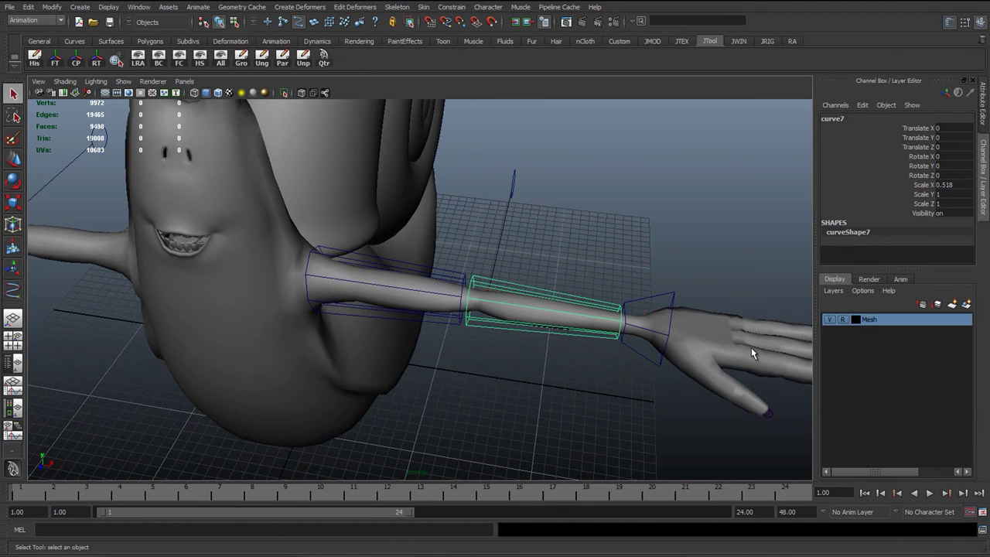
left_click(828, 319)
left_click_drag(548, 327, 400, 327, "alt")
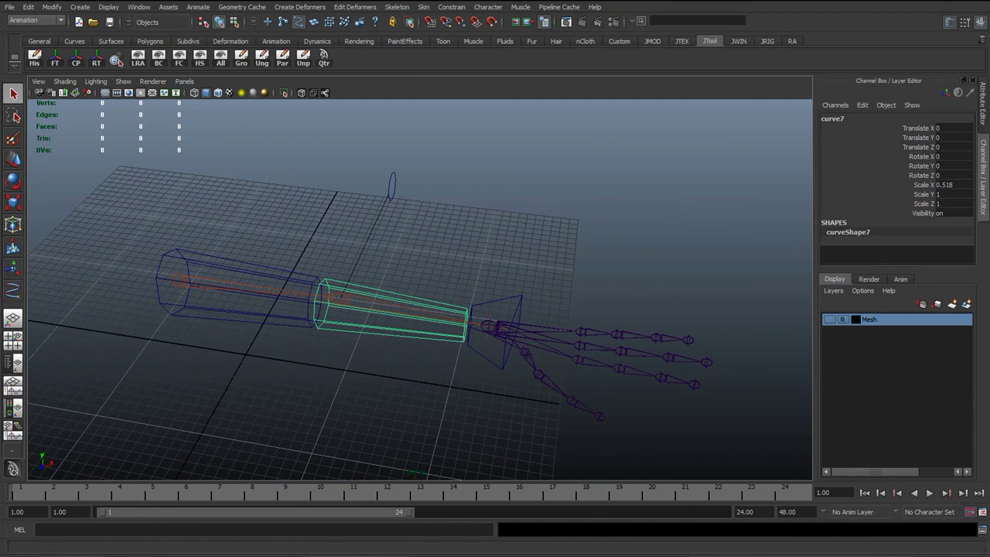